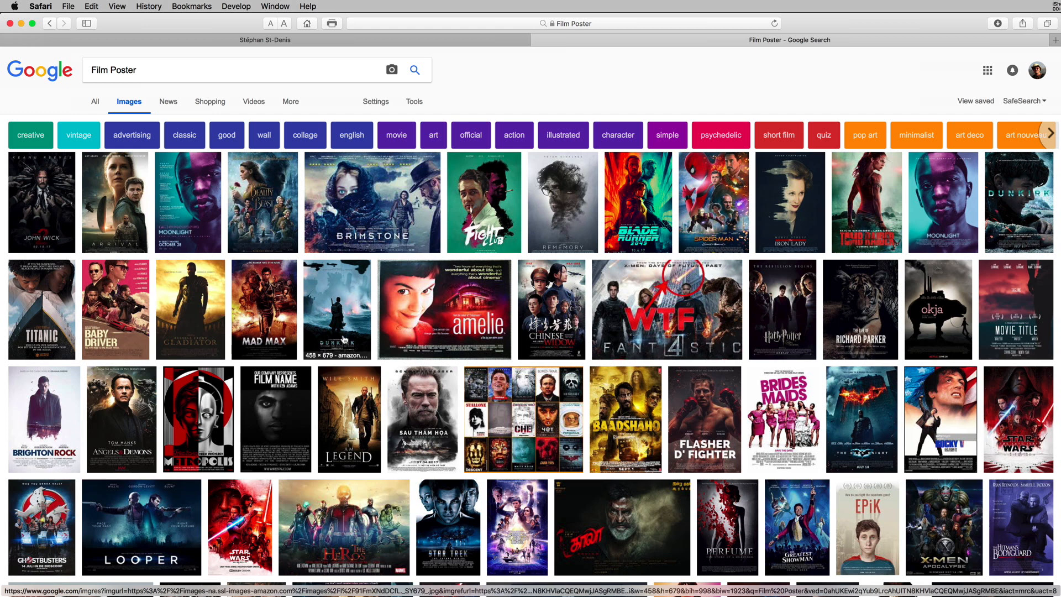
Preview the Schwarzenegger poster among the film poster image results and close its preview.
click(416, 407)
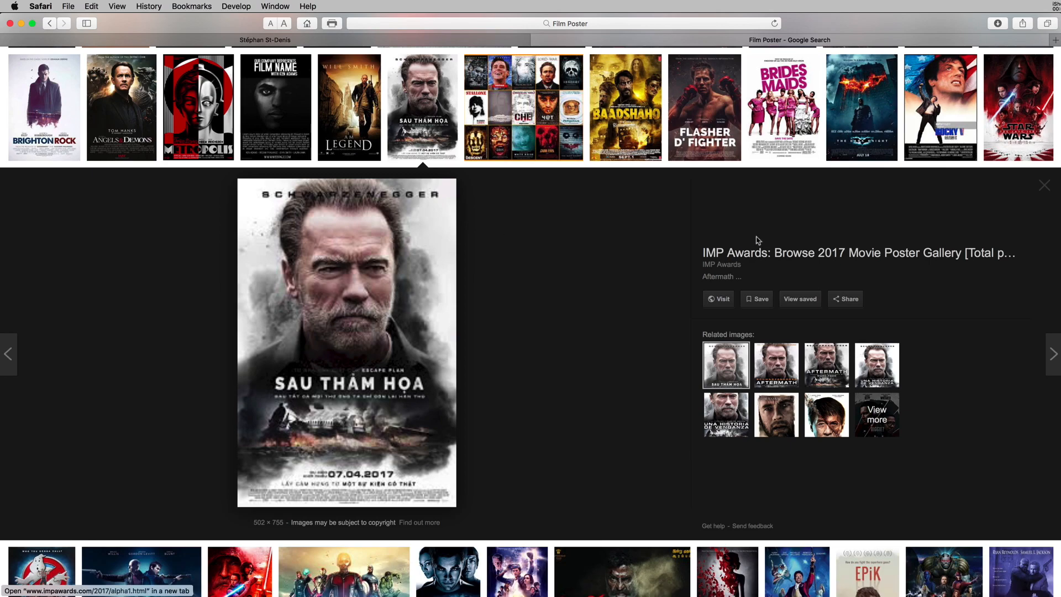
click(1045, 187)
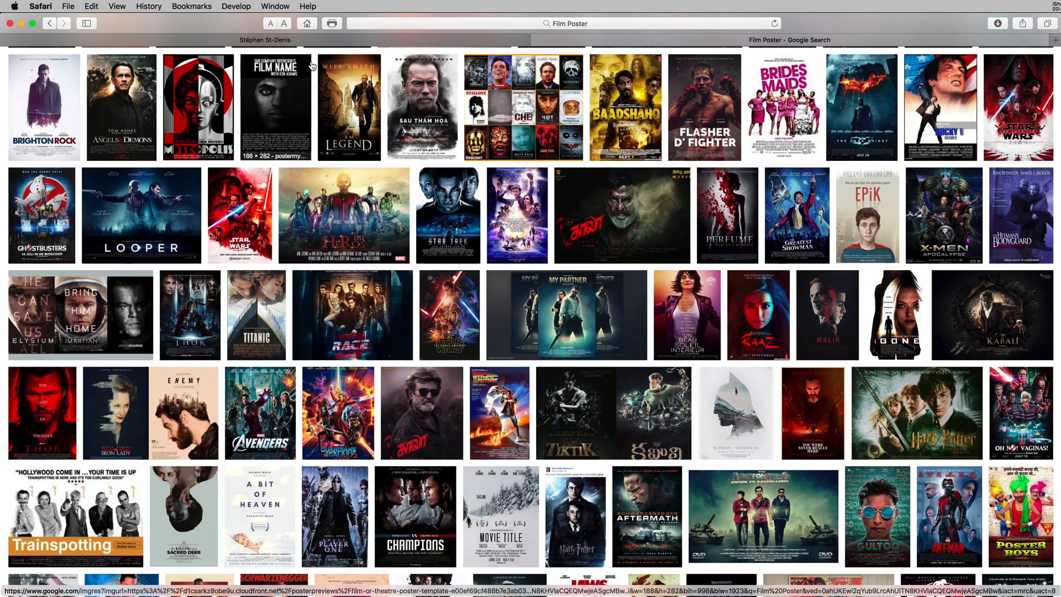
scroll(313, 66, up, 6)
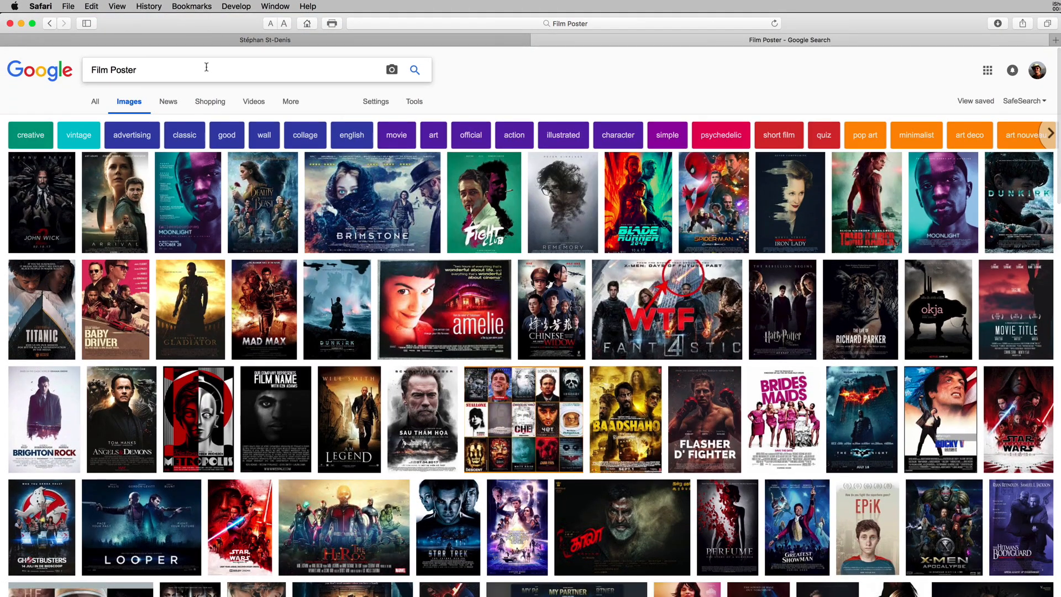
Search images for "Film Poster Oblivion" and preview the white-background poster showing both Tom Cruise and Morgan Freeman.
text(Oblivion)
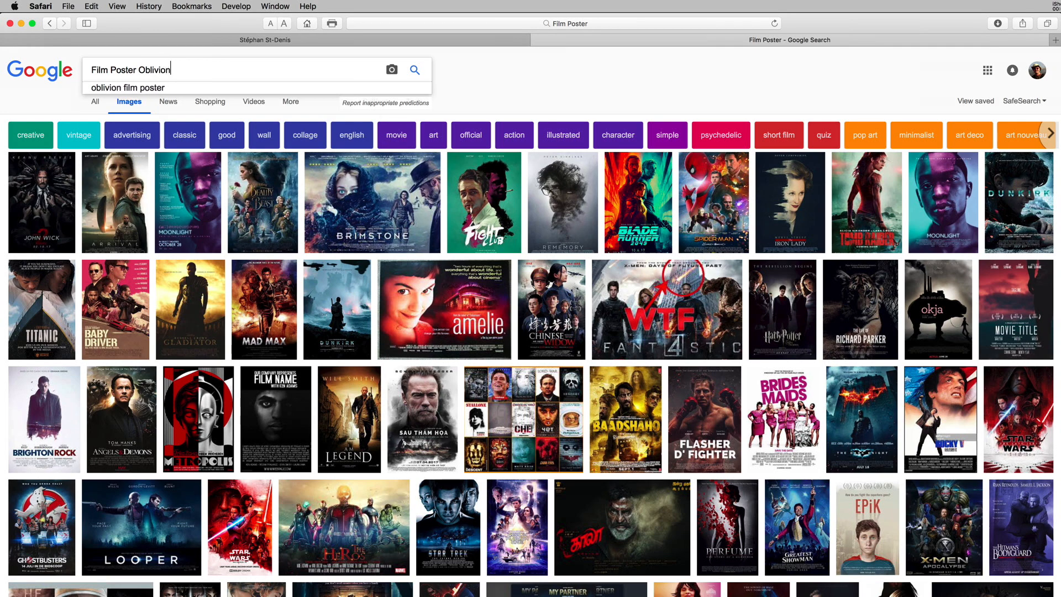
key(Return)
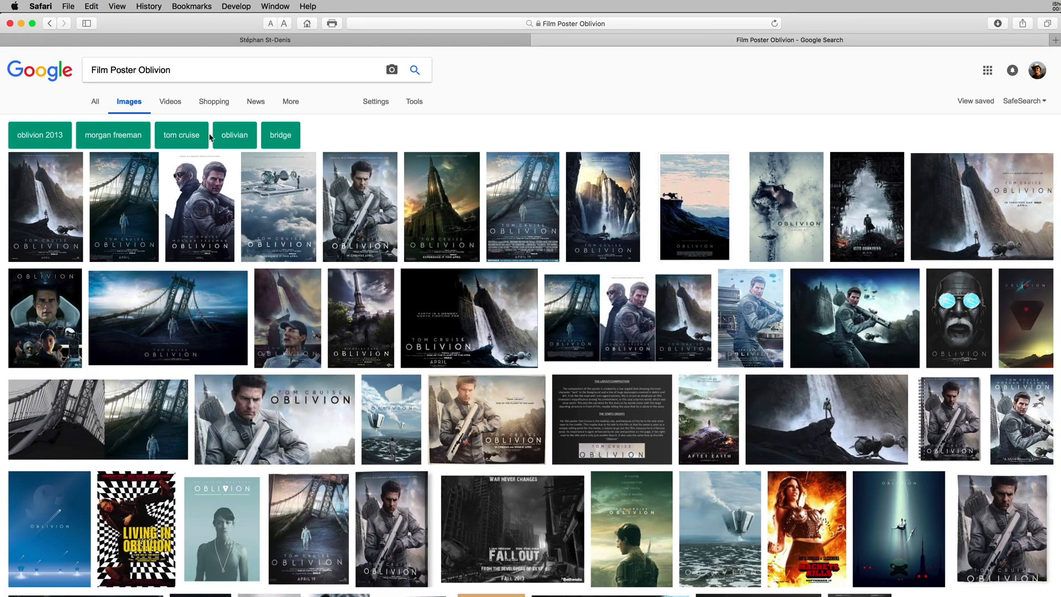
click(198, 201)
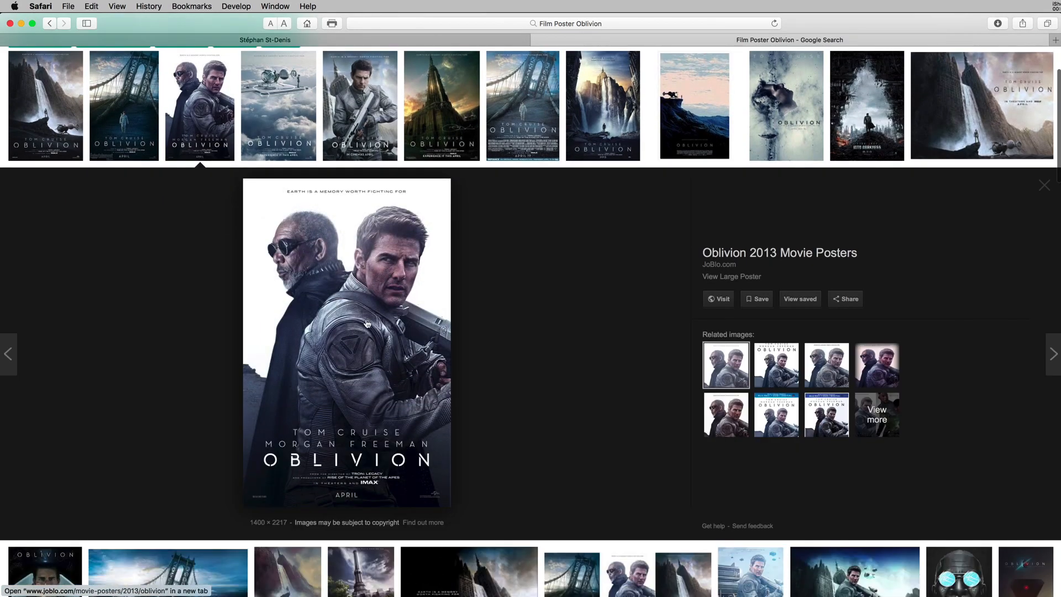
Compare the related versions of the two-actor Oblivion poster, checking their pixel dimensions and image quality.
click(786, 363)
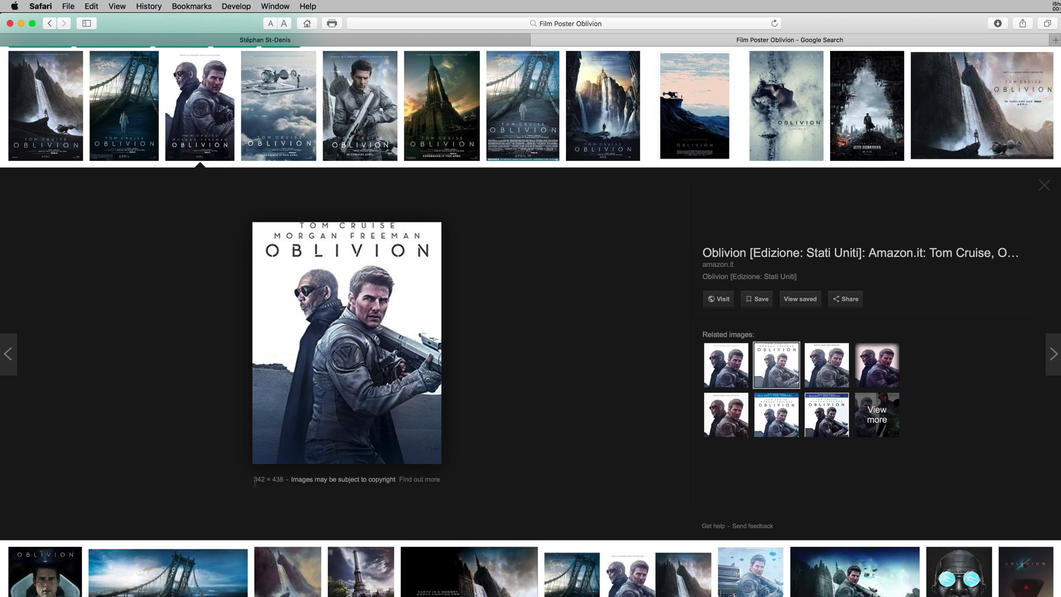
drag(253, 483, 287, 481)
click(278, 482)
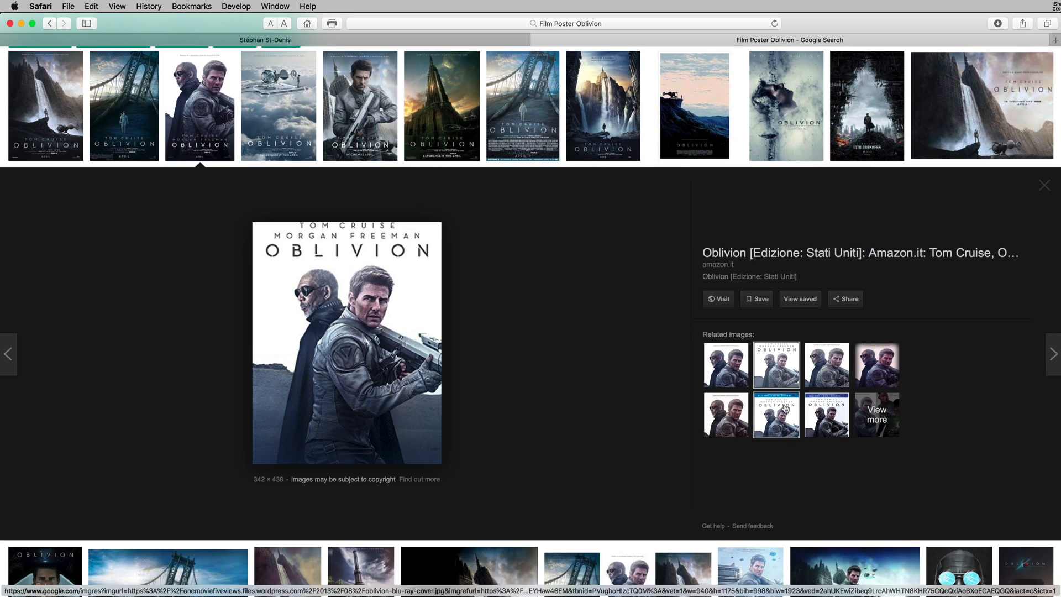
click(826, 369)
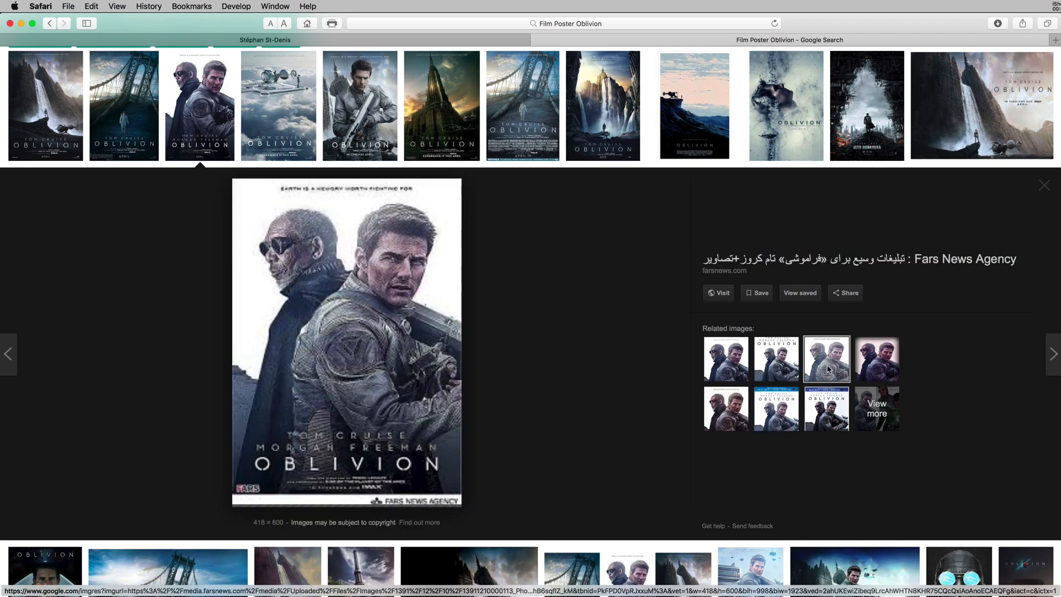
click(862, 374)
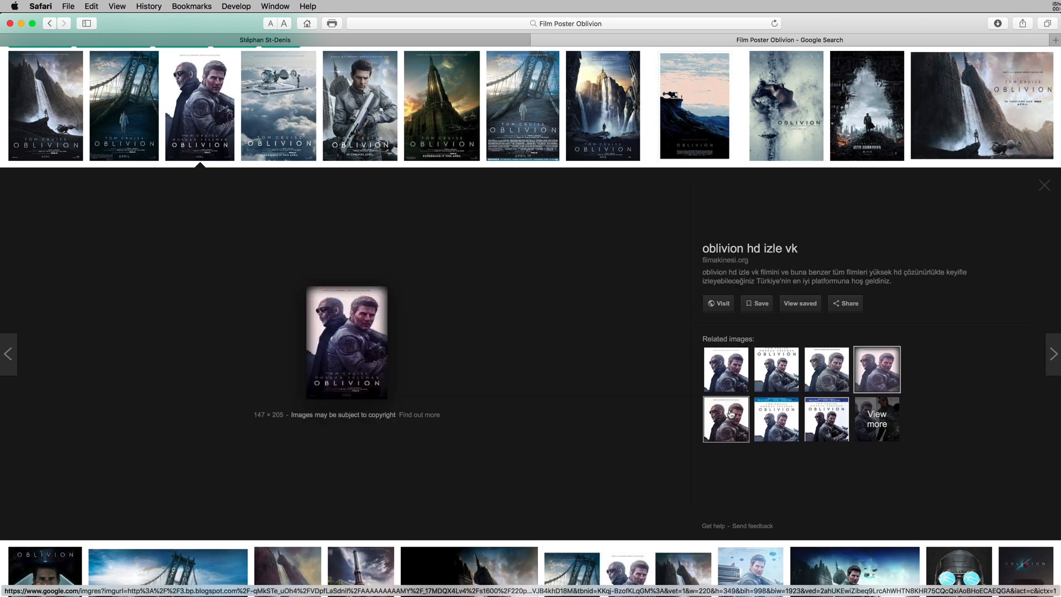
click(731, 414)
click(771, 421)
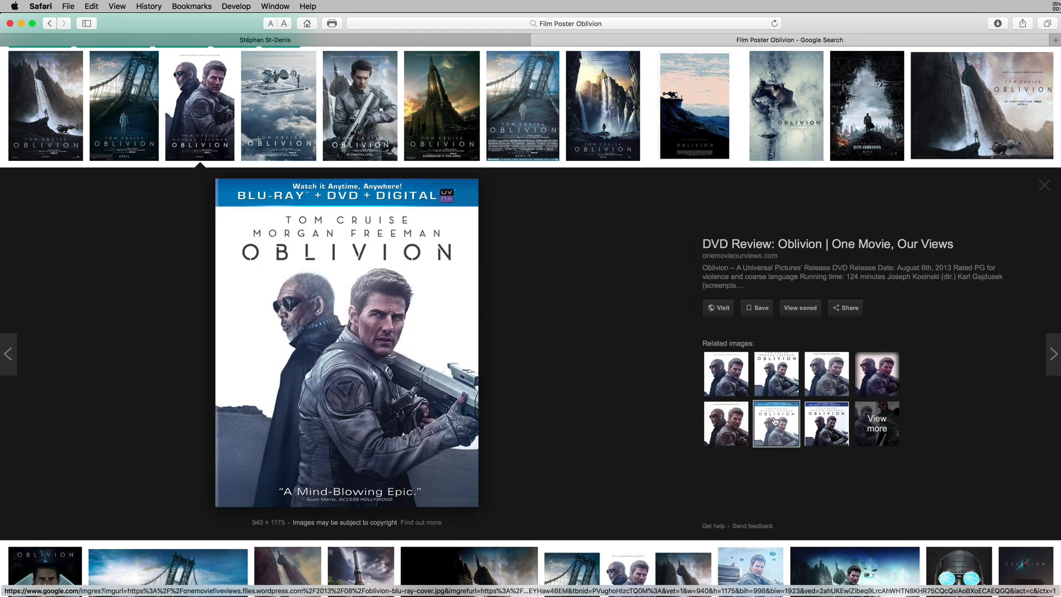
click(811, 425)
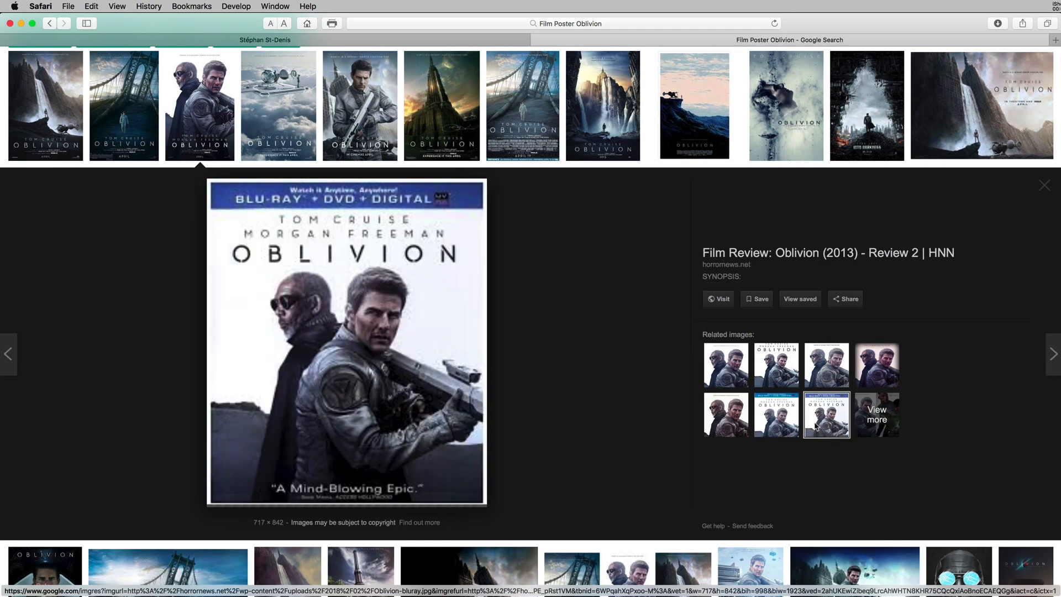
From the full set of related images, inspect the source page of the Walls Cover Oblivion poster and close it.
click(877, 416)
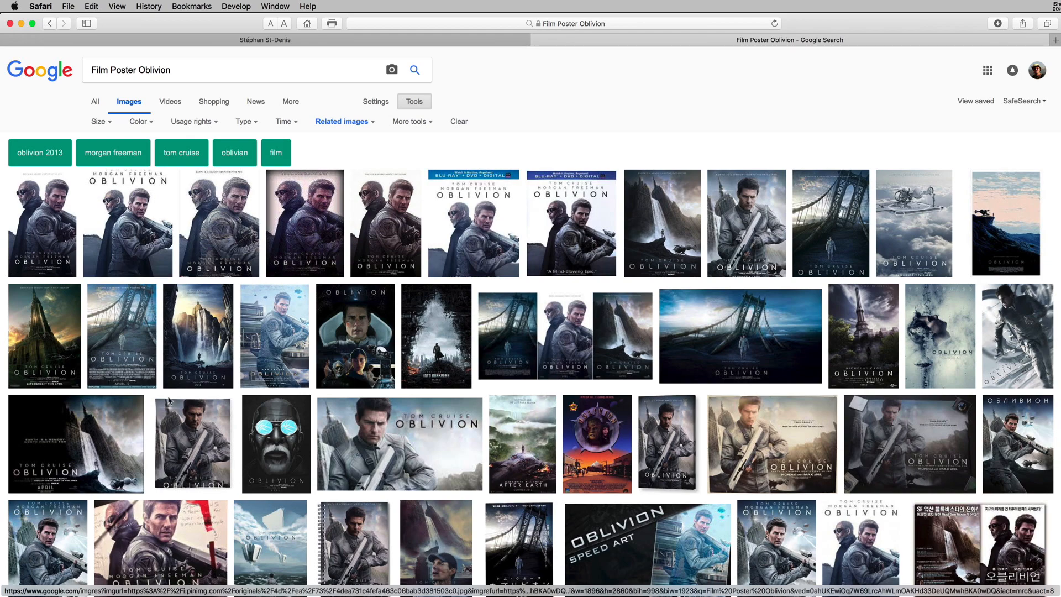
scroll(41, 331, down, 5)
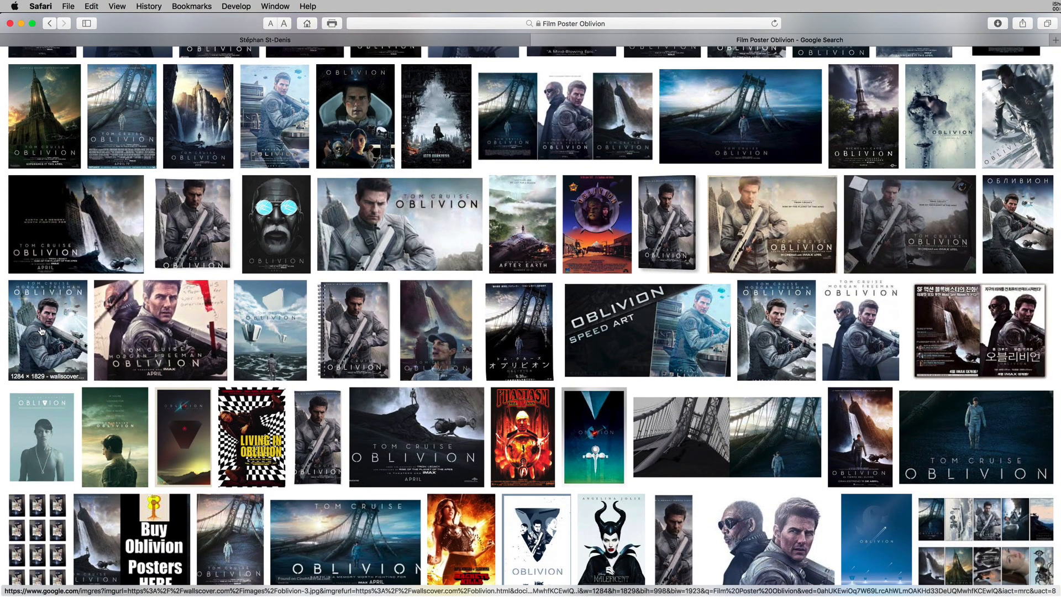
click(42, 331)
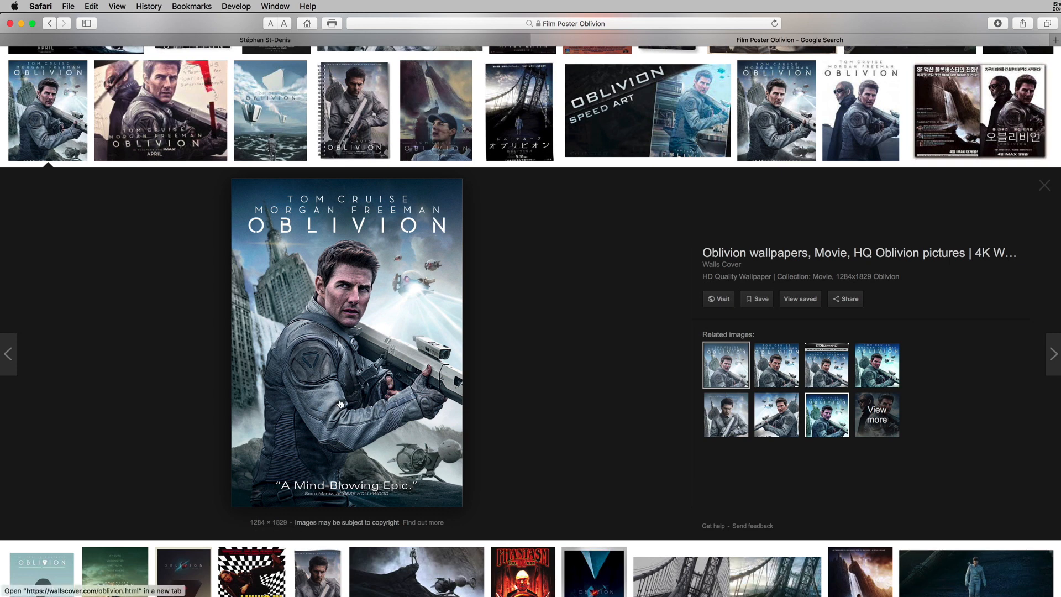
click(721, 296)
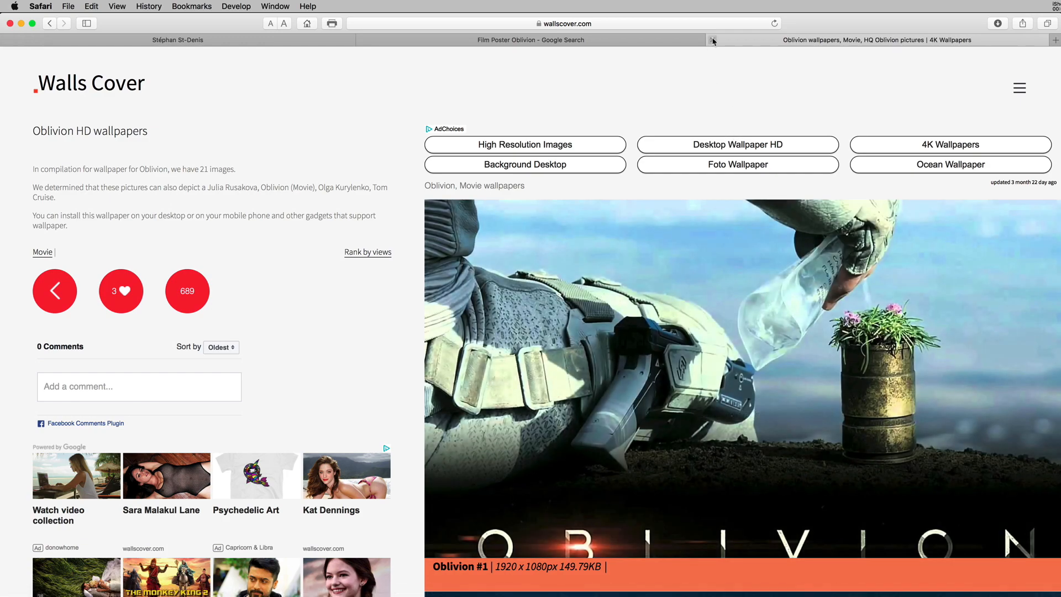
click(713, 40)
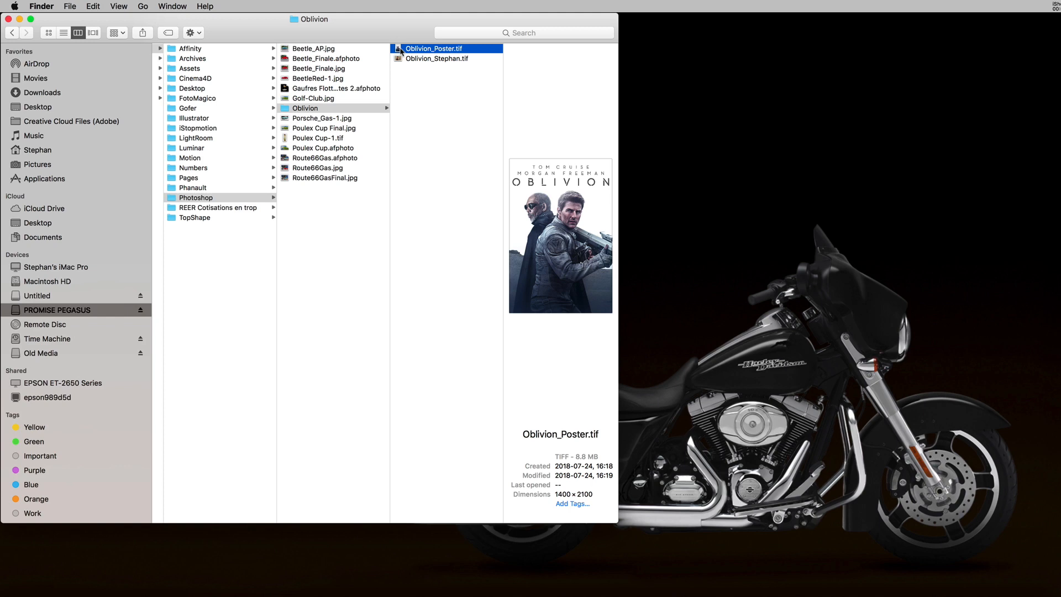
Preview Oblivion_Poster.tif and the portrait TIFF from the Oblivion folder in Finder, closing each preview.
key(space)
drag(354, 23, 343, 22)
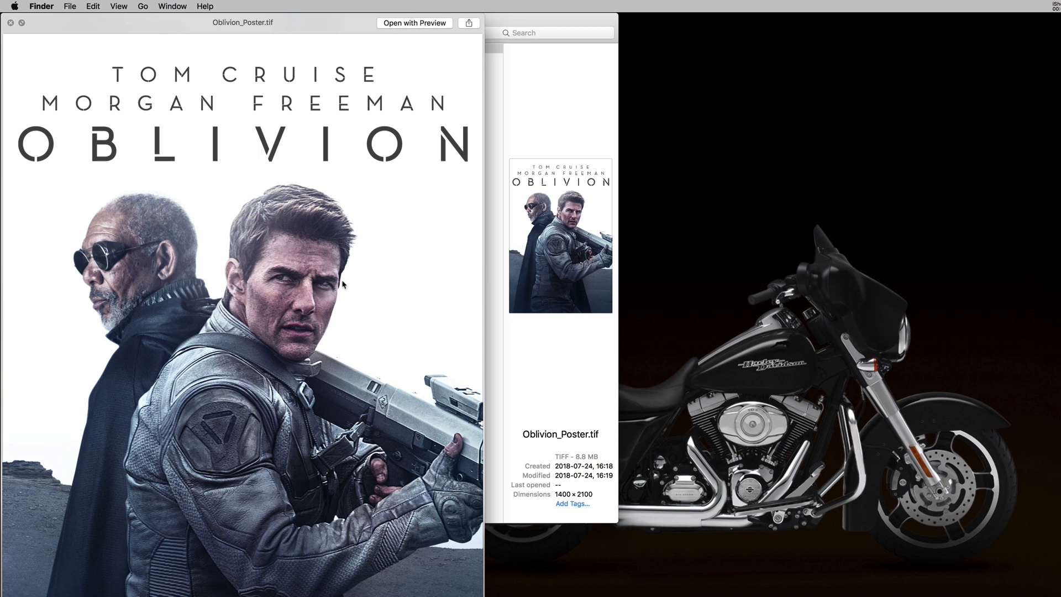
key(space)
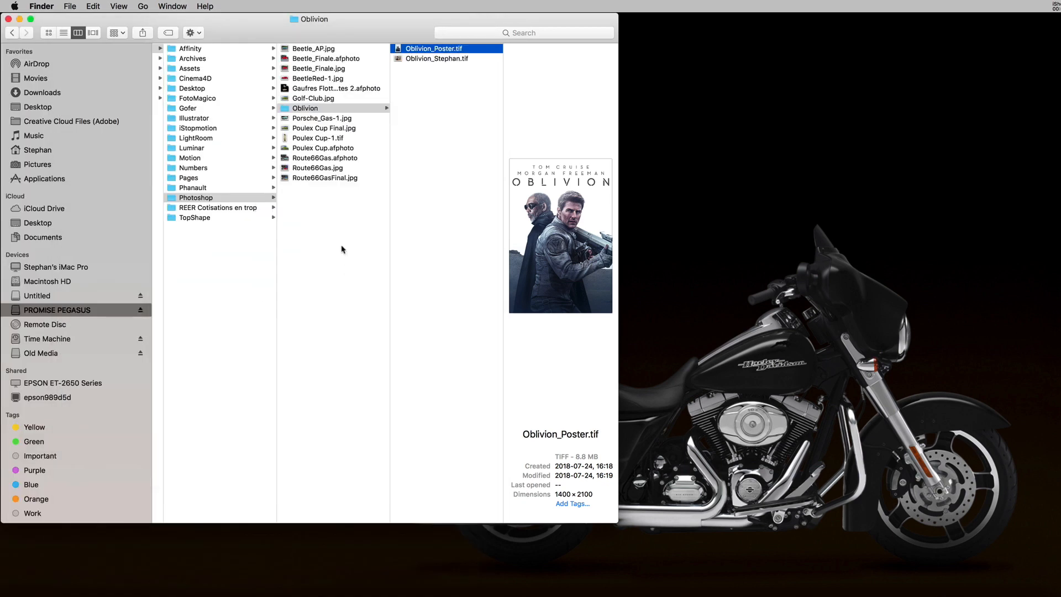
click(432, 55)
key(space)
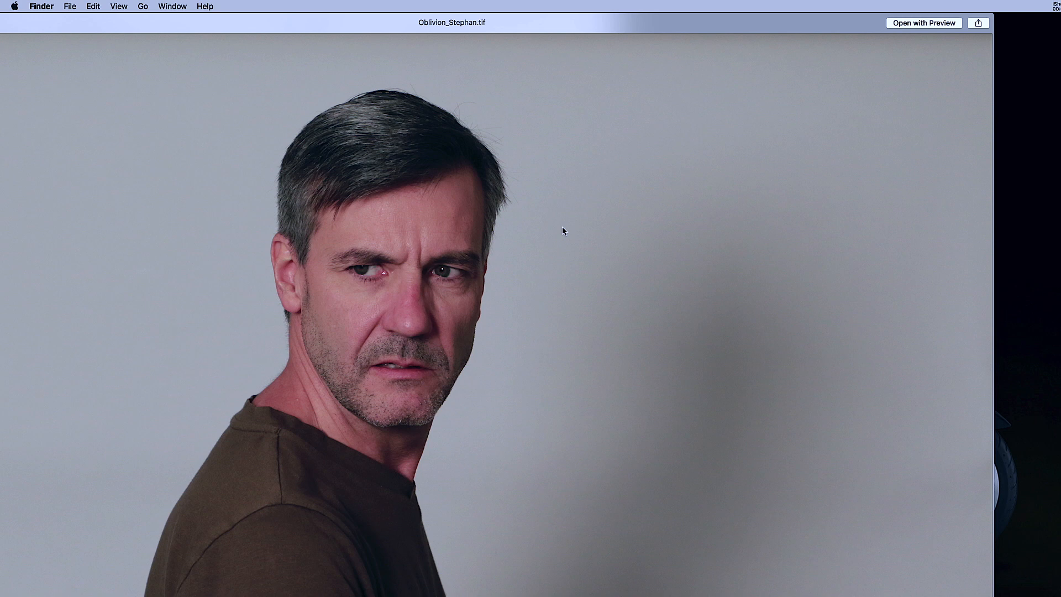
key(space)
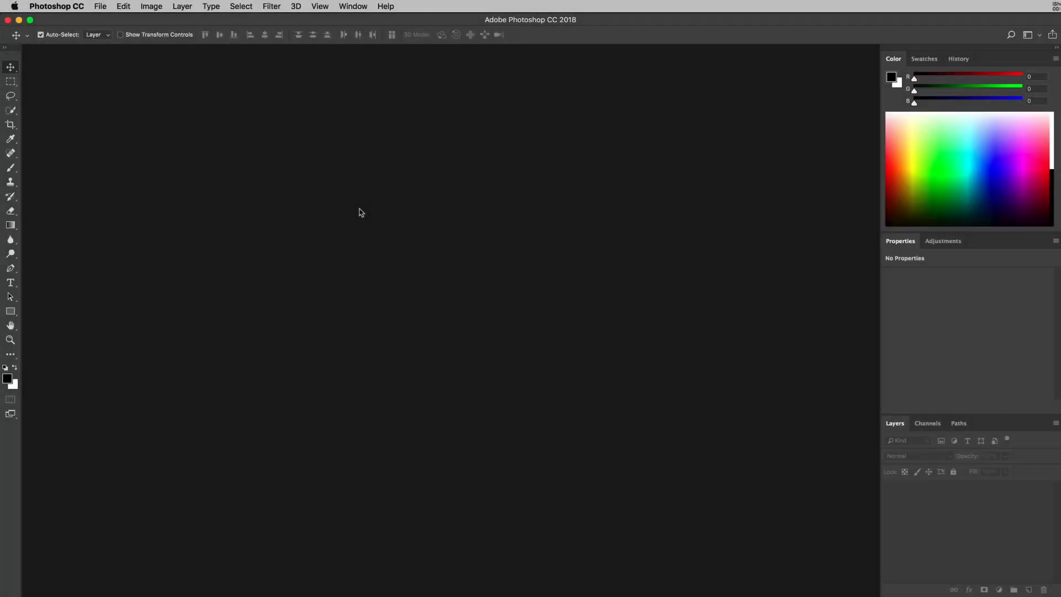
In Photoshop, open both Oblivion_Poster.tif and the portrait TIFF from the Oblivion folder.
click(101, 7)
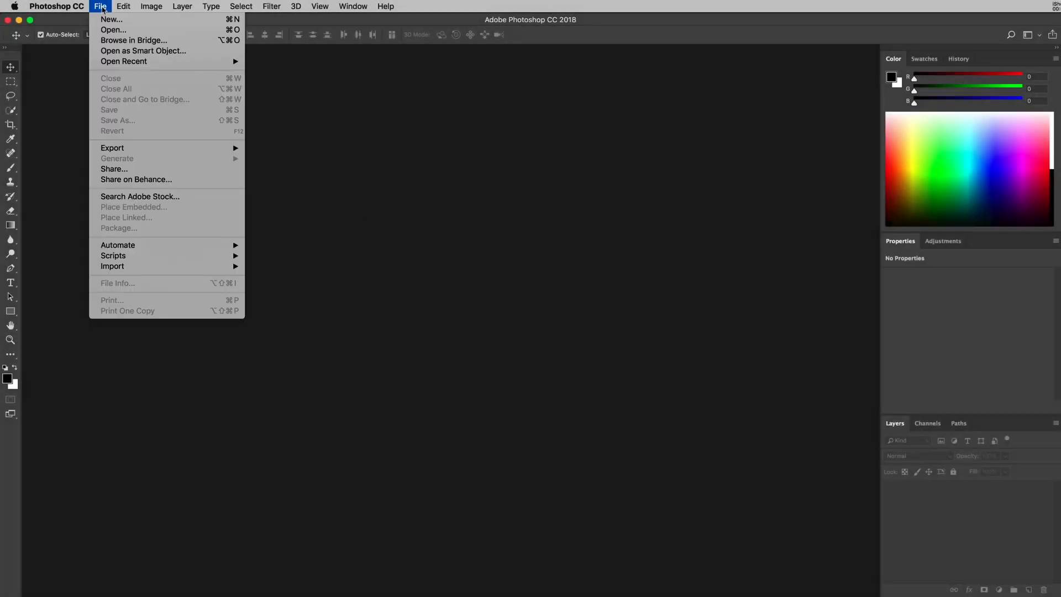
click(107, 30)
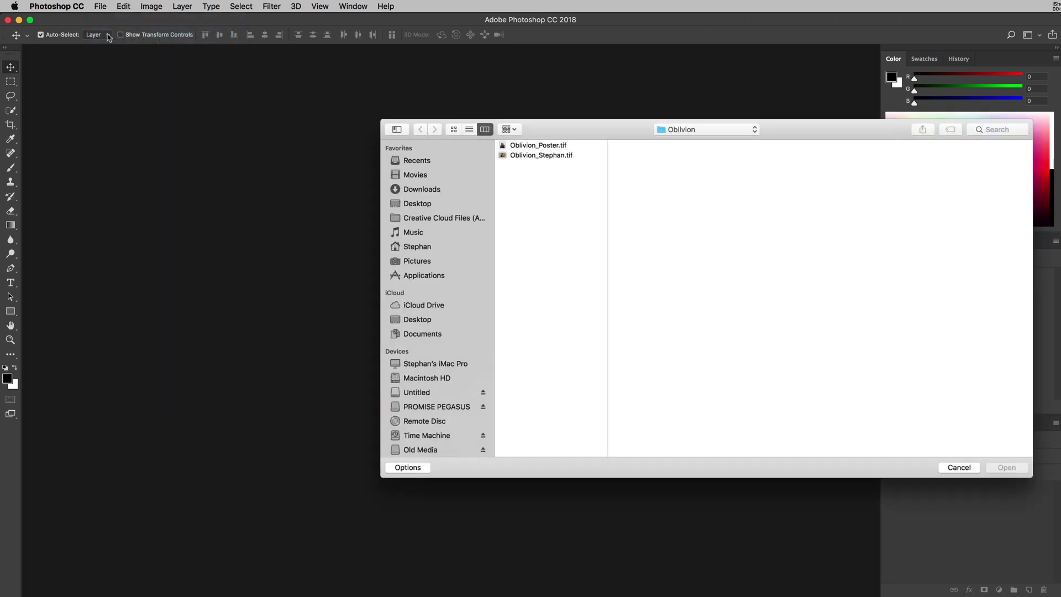
click(518, 148)
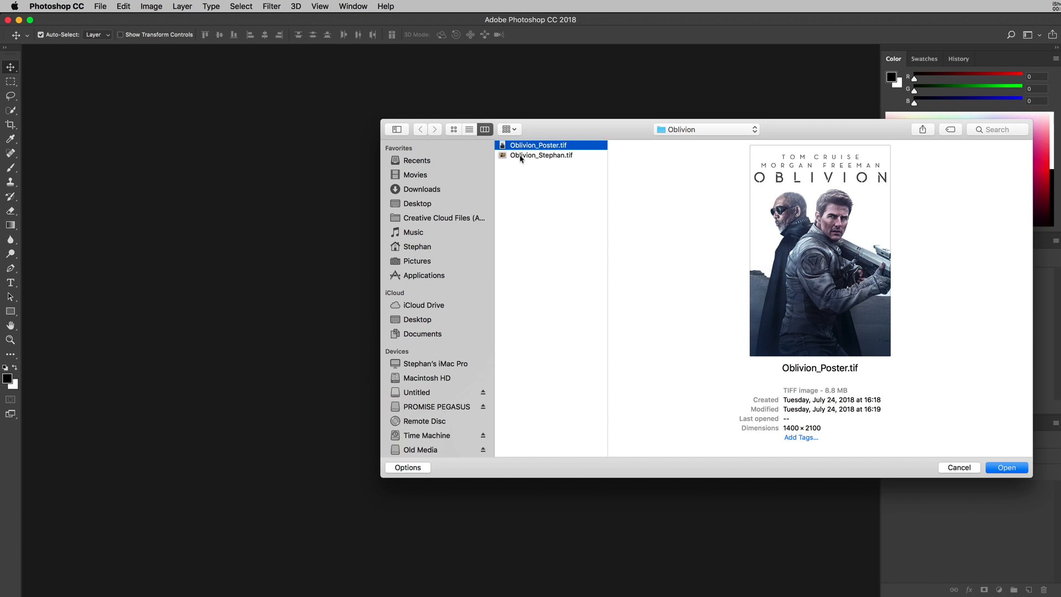
click(520, 157)
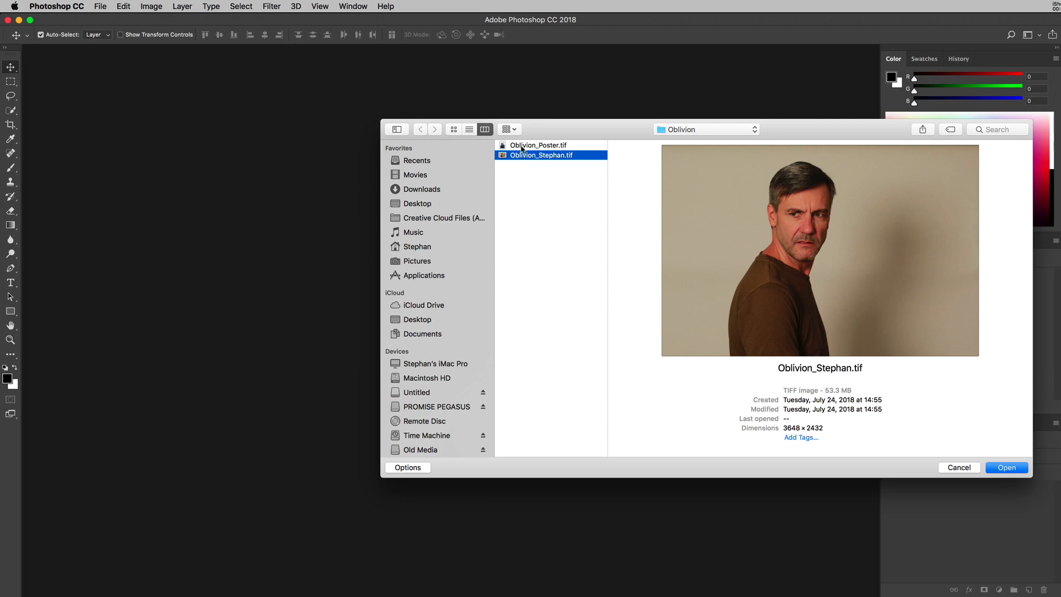
click(523, 147)
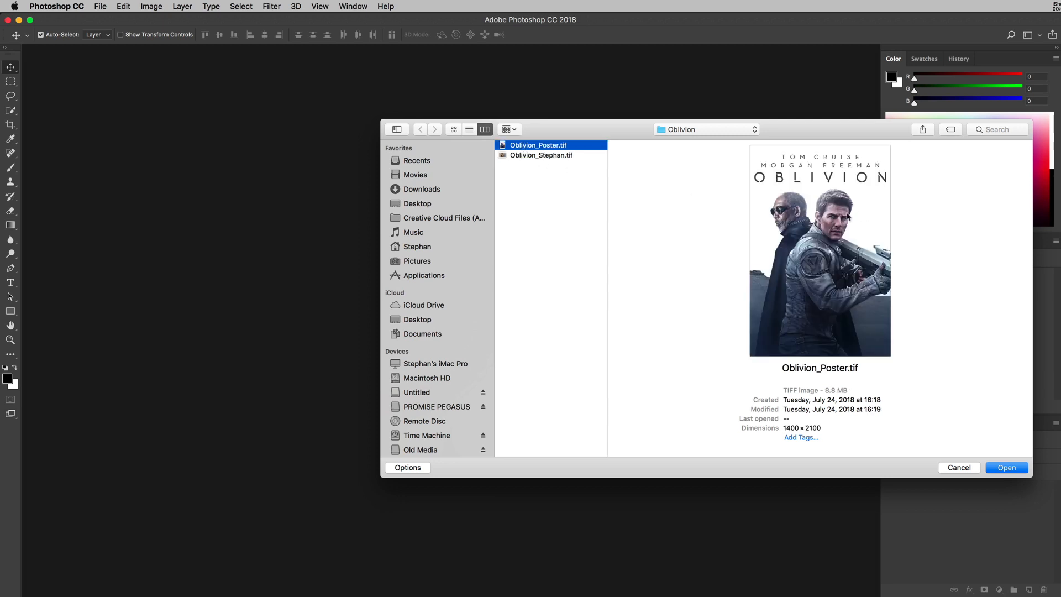
shift+click(555, 156)
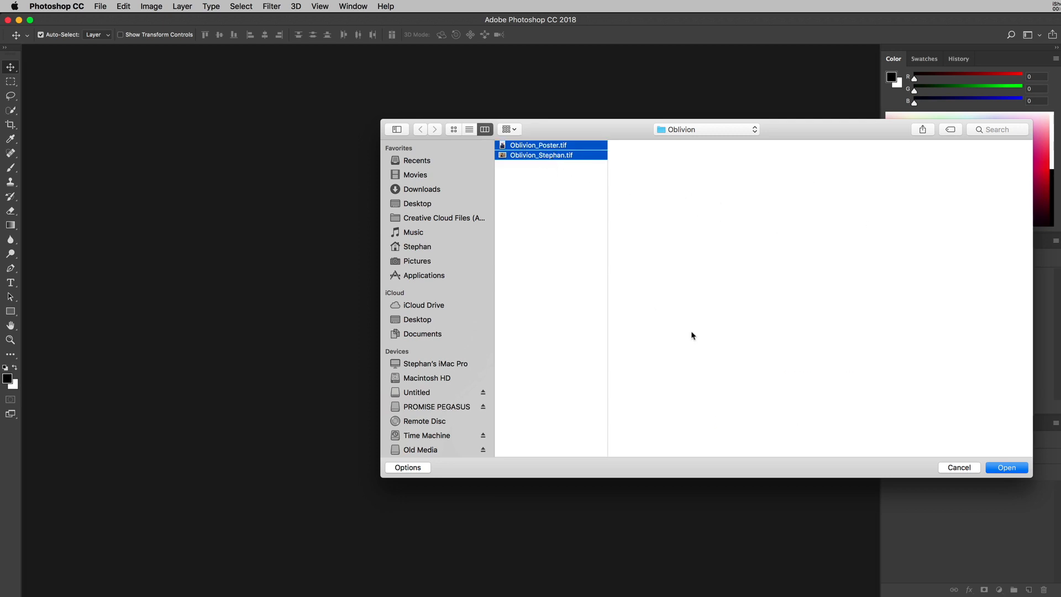
click(1007, 468)
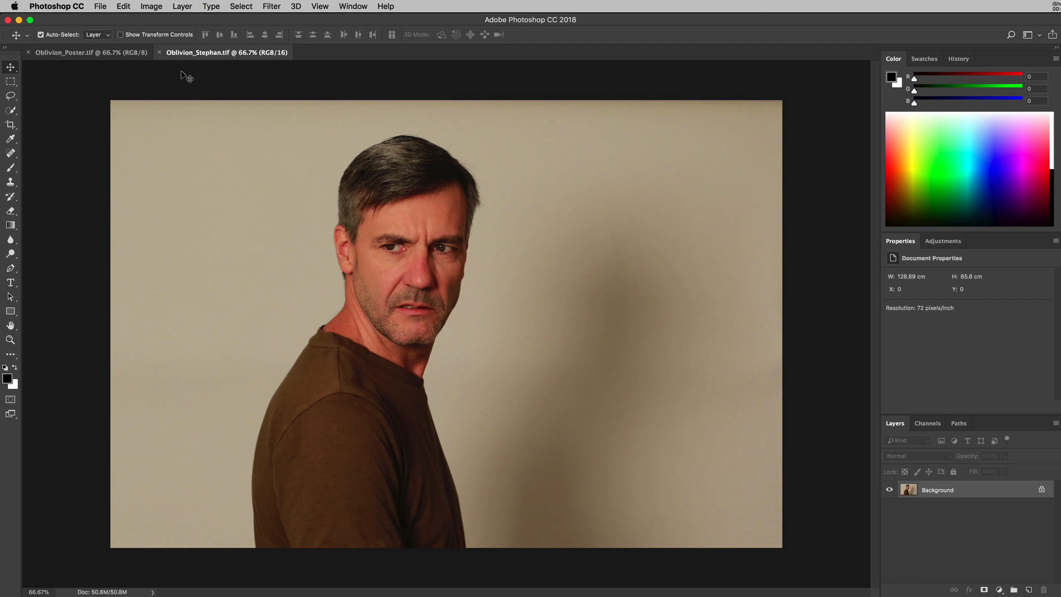
Widen the canvas of Oblivion_Poster.tif to 2800 pixels, anchoring the poster at the left so the new space is added at its right.
click(123, 55)
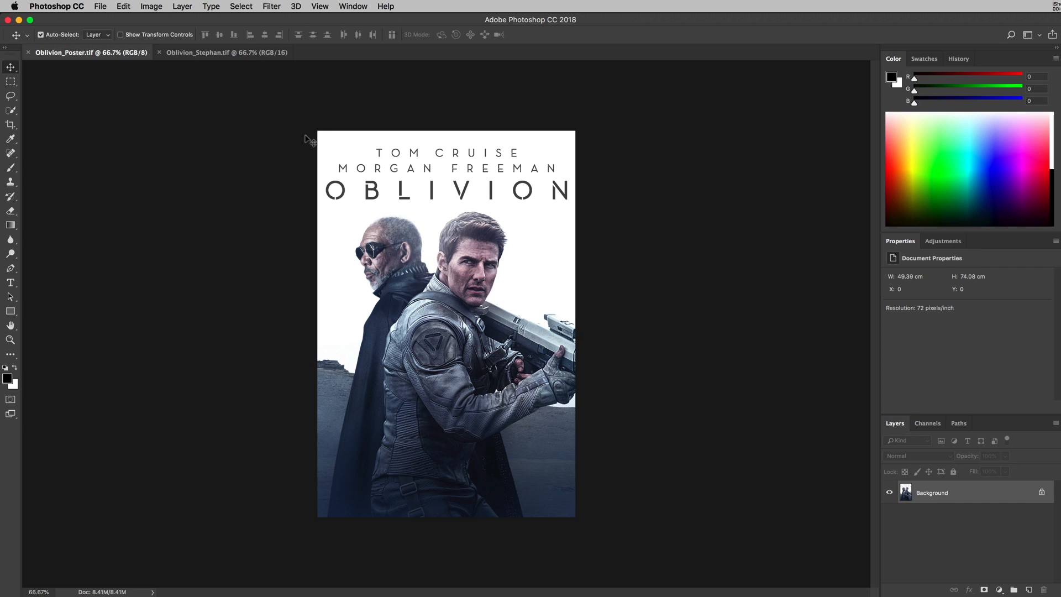
click(153, 7)
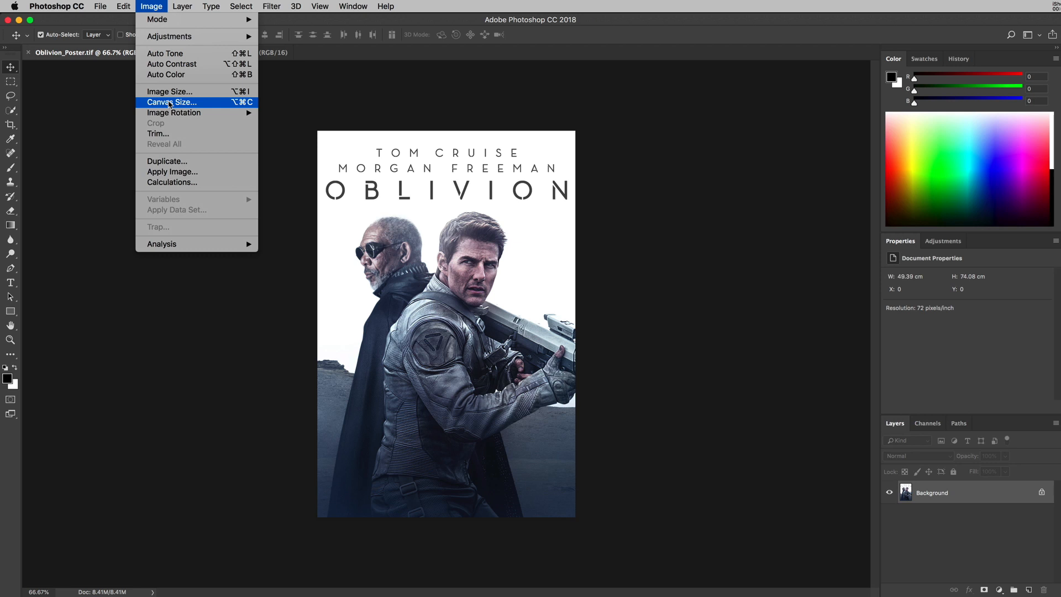
click(169, 104)
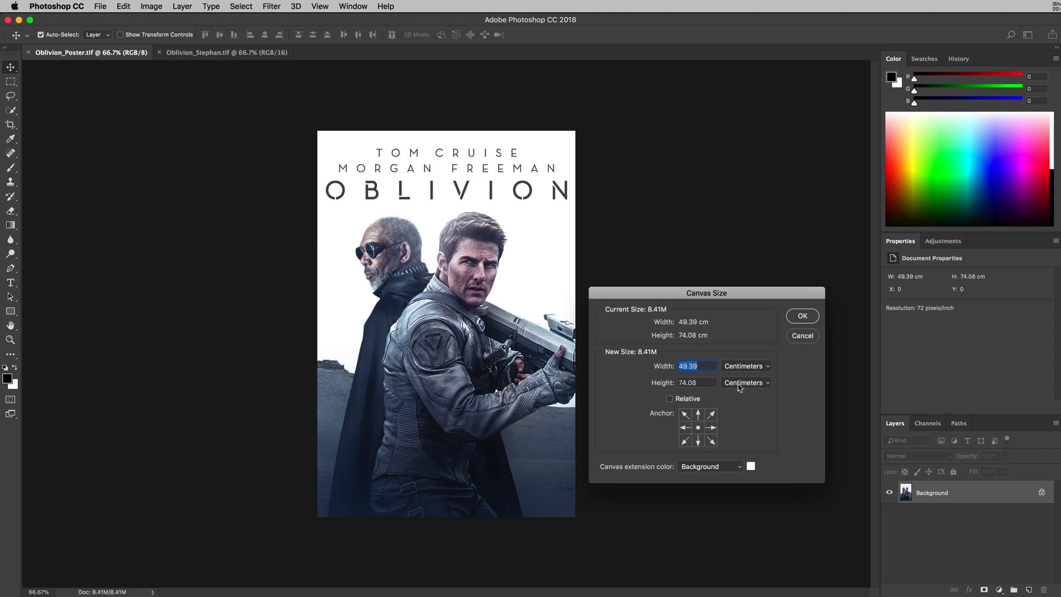
click(744, 367)
click(738, 352)
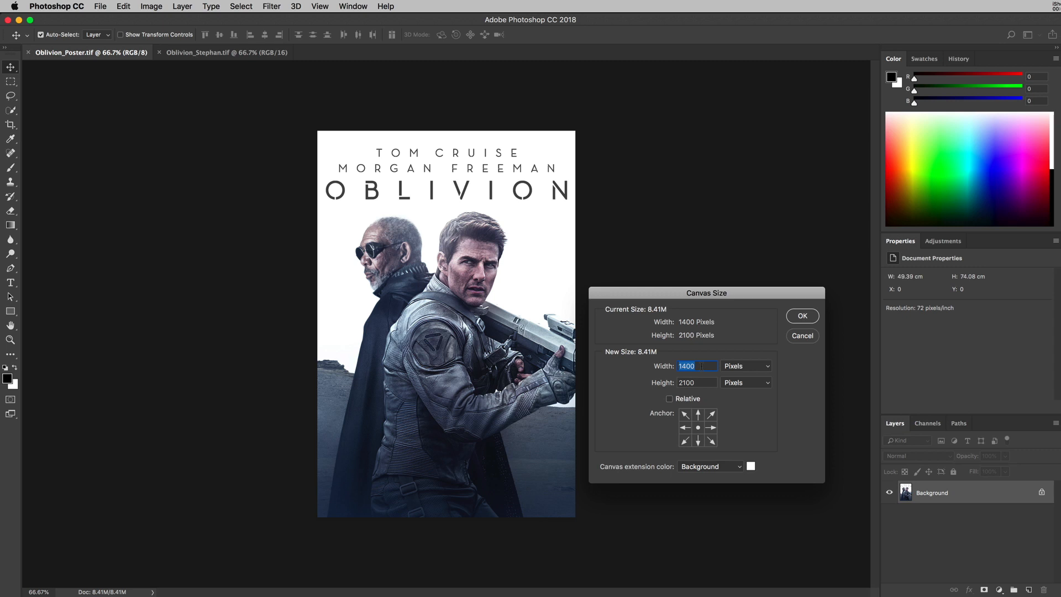
text(2800)
click(687, 427)
click(799, 320)
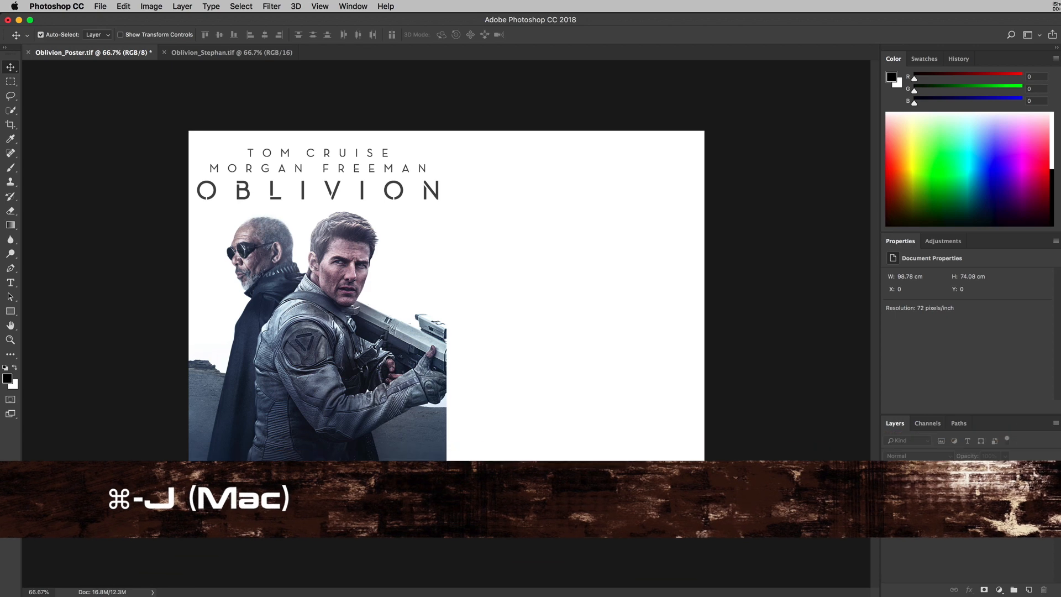
Duplicate the poster's Background layer and move the copy 49.39 cm horizontally into the empty right half of the canvas.
key(super+j)
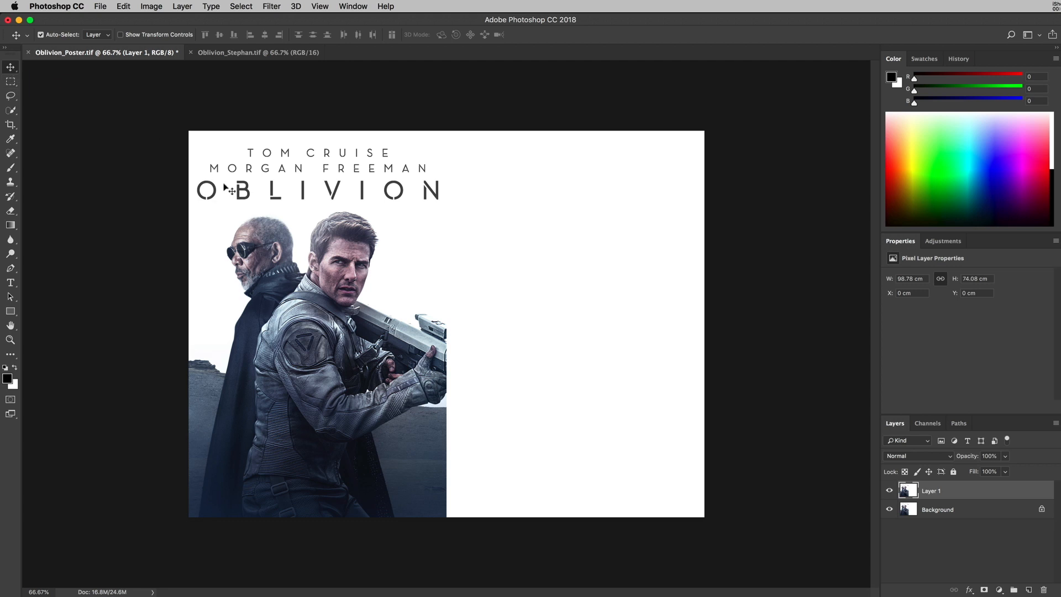
drag(230, 190, 485, 191)
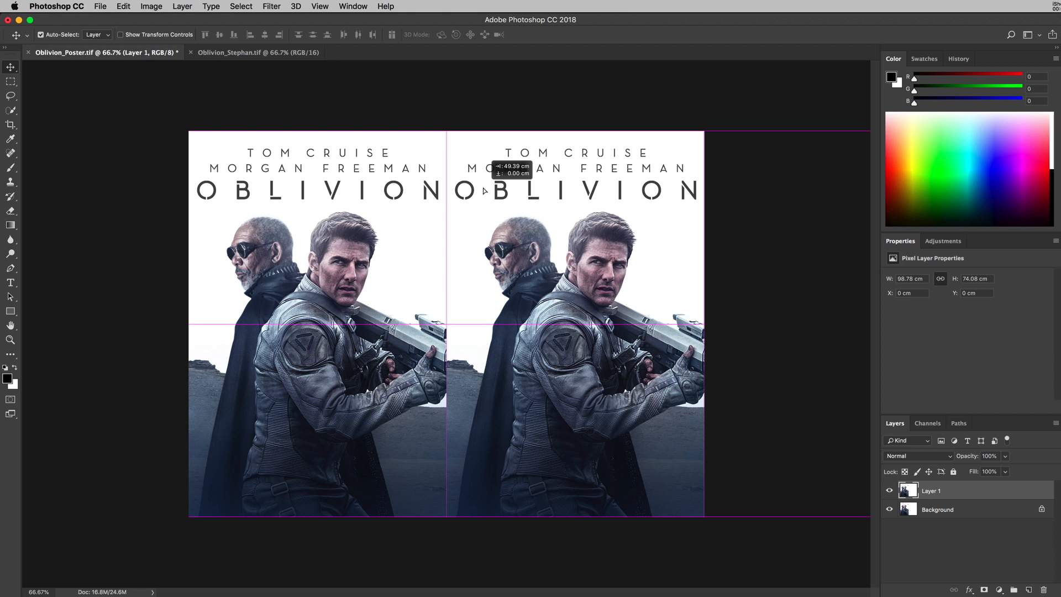
Place the poster copy beside the original, check it by hiding and reshowing the Background layer, and leave Layer 1 active.
drag(483, 189, 484, 189)
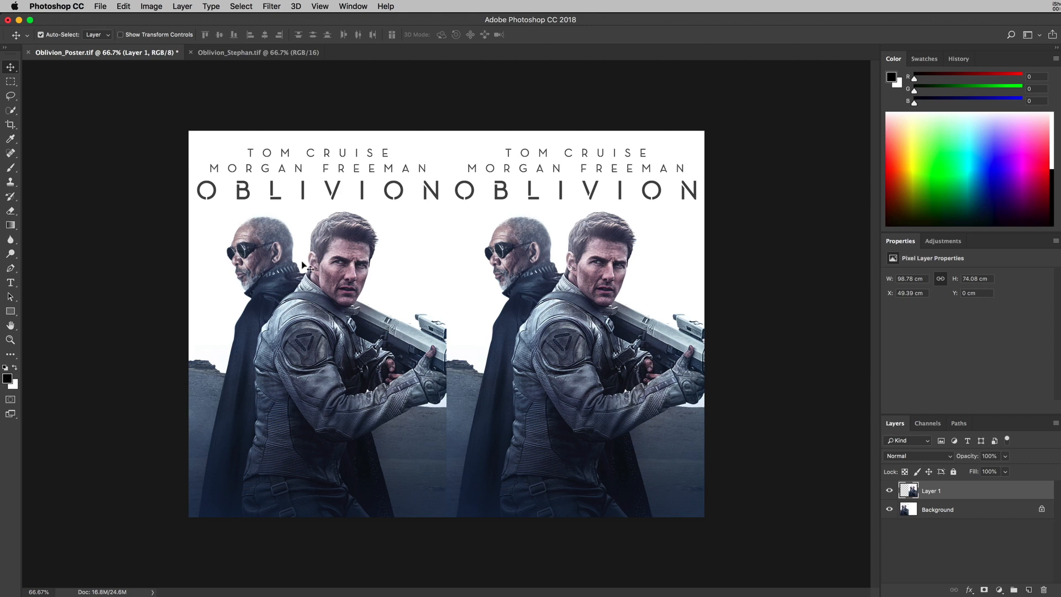
click(930, 512)
click(890, 510)
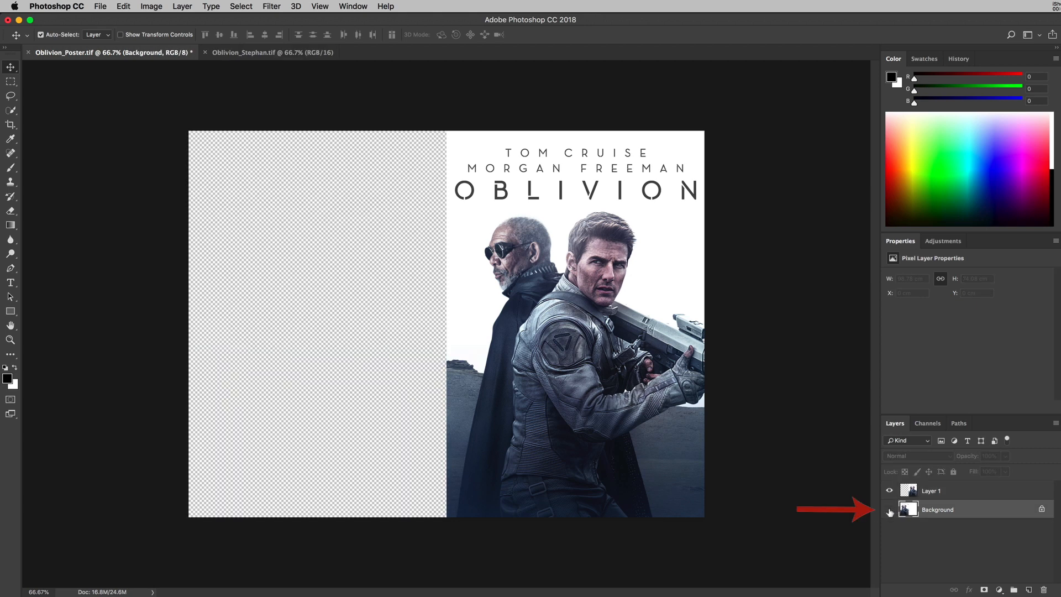
click(890, 510)
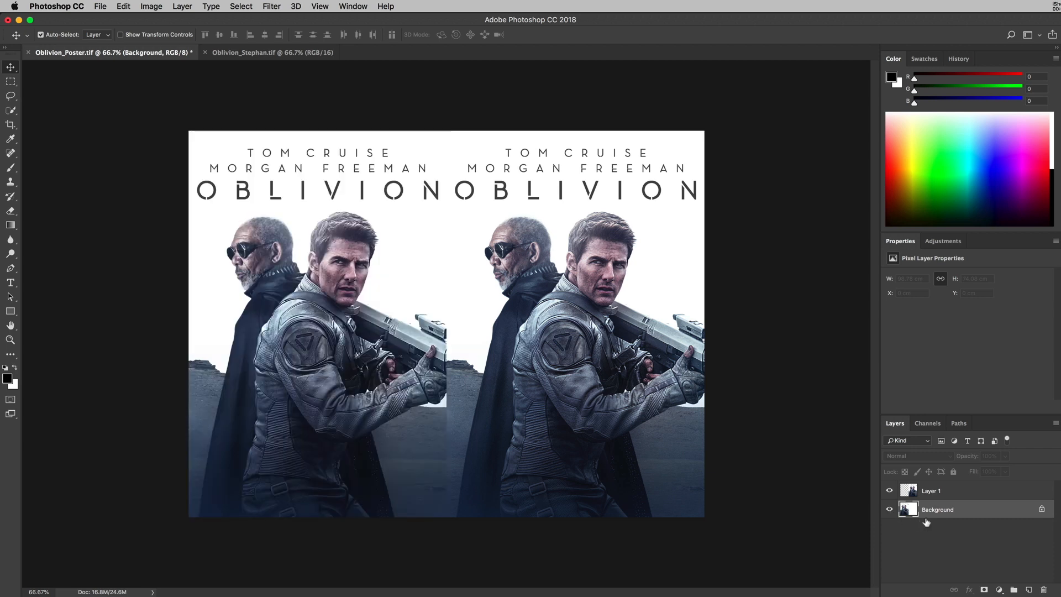
click(912, 495)
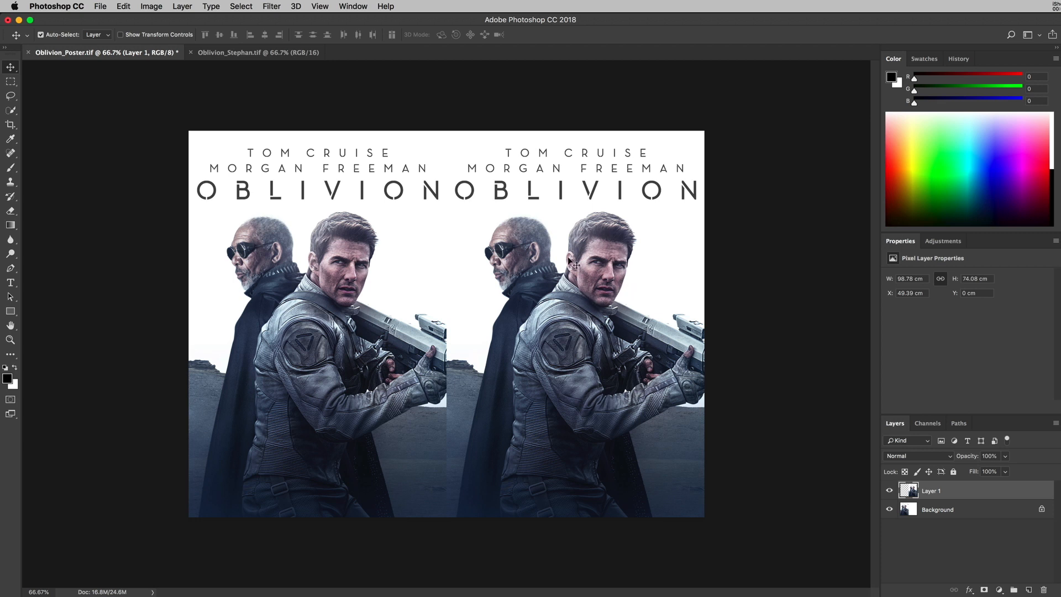
In the portrait TIFF, select the man's head and neck with the Quick Selection tool.
click(238, 53)
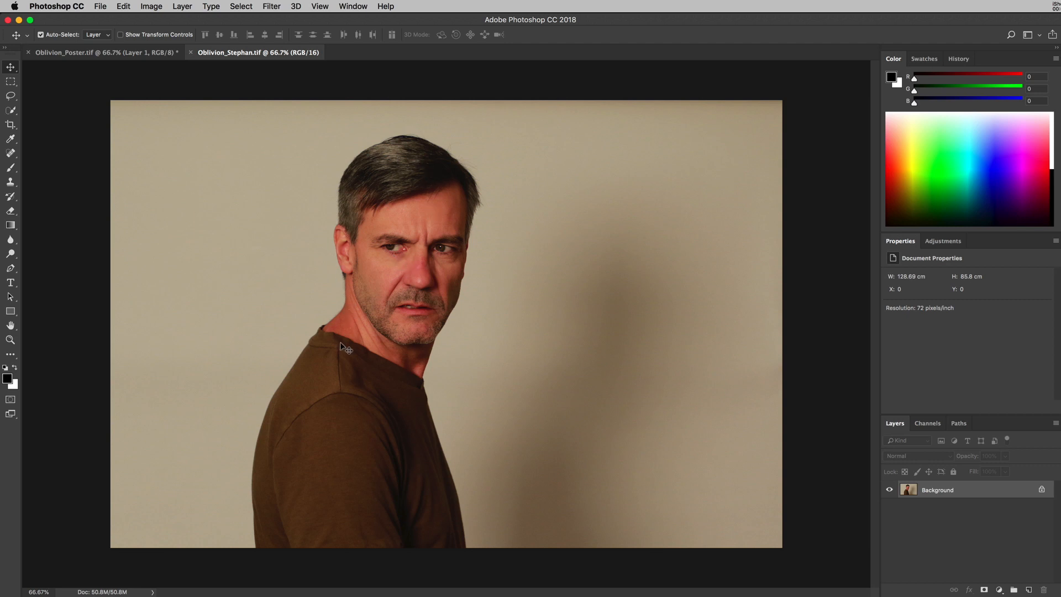
click(12, 112)
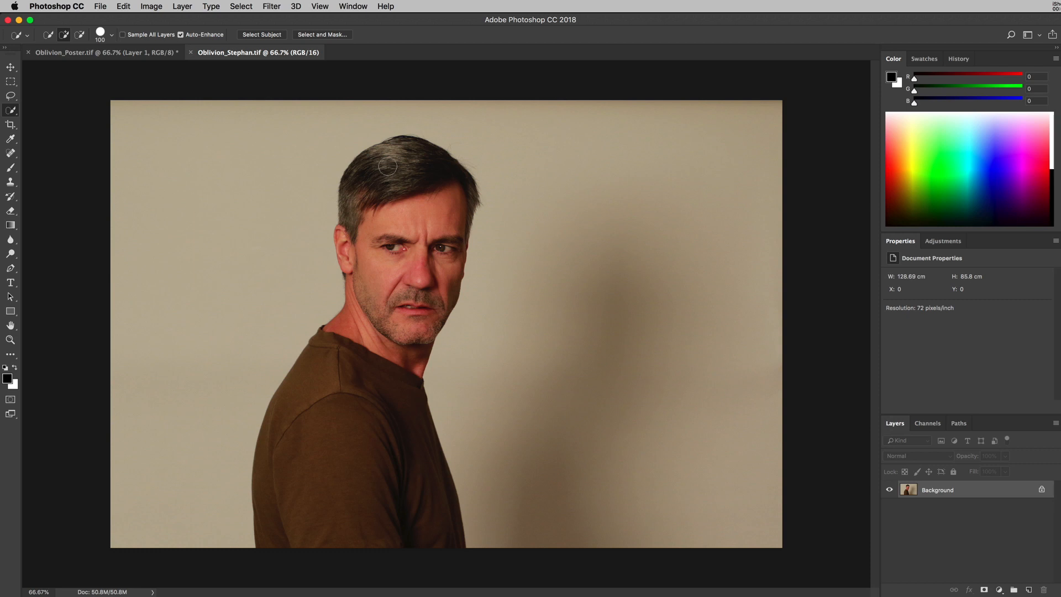
mouse_move(395, 158)
mouse_down()
mouse_move(374, 176)
mouse_move(375, 221)
mouse_move(354, 242)
mouse_move(363, 258)
mouse_up()
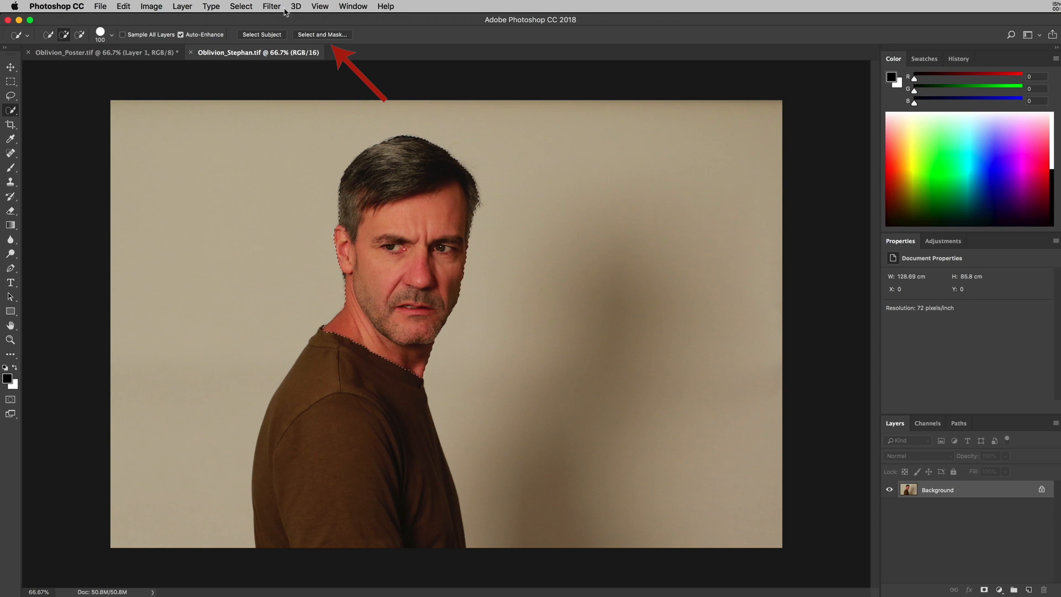
Refine the head selection in Select and Mask with a 2 px feather and output it as a selection.
click(249, 7)
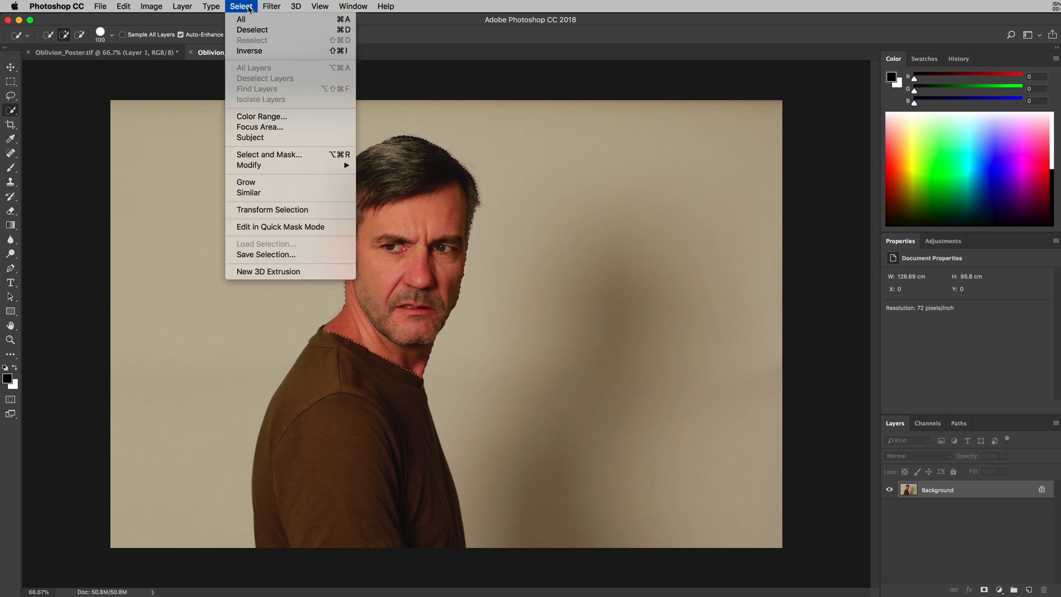
click(271, 155)
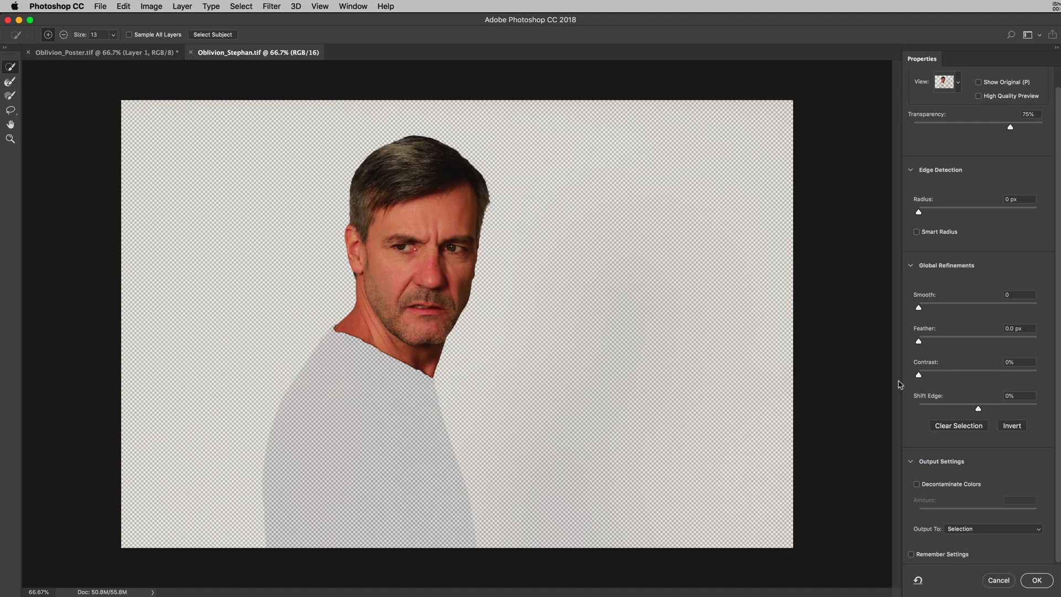
click(1023, 328)
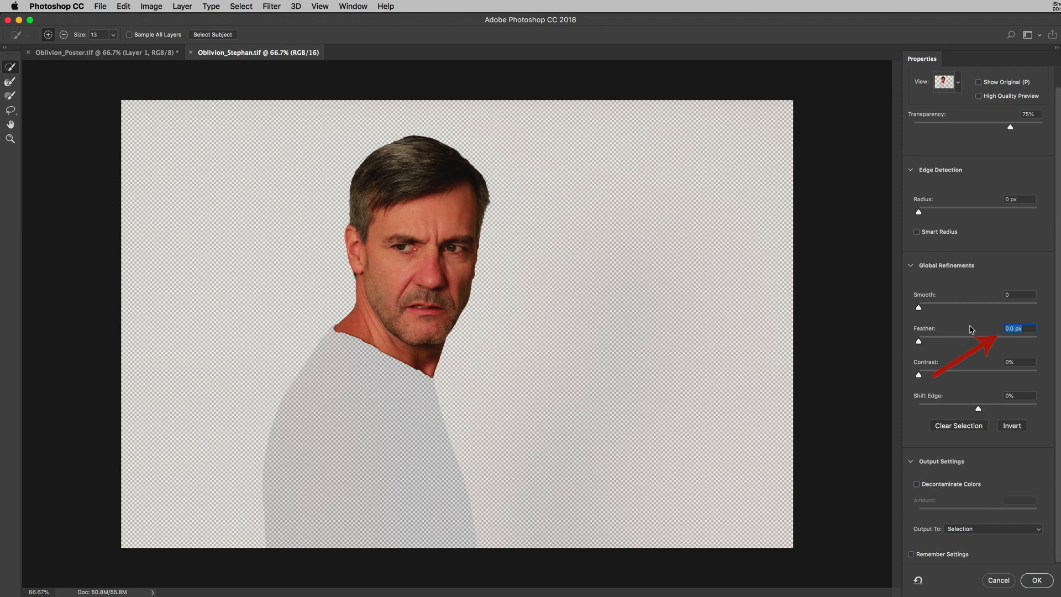
text(2)
key(Tab)
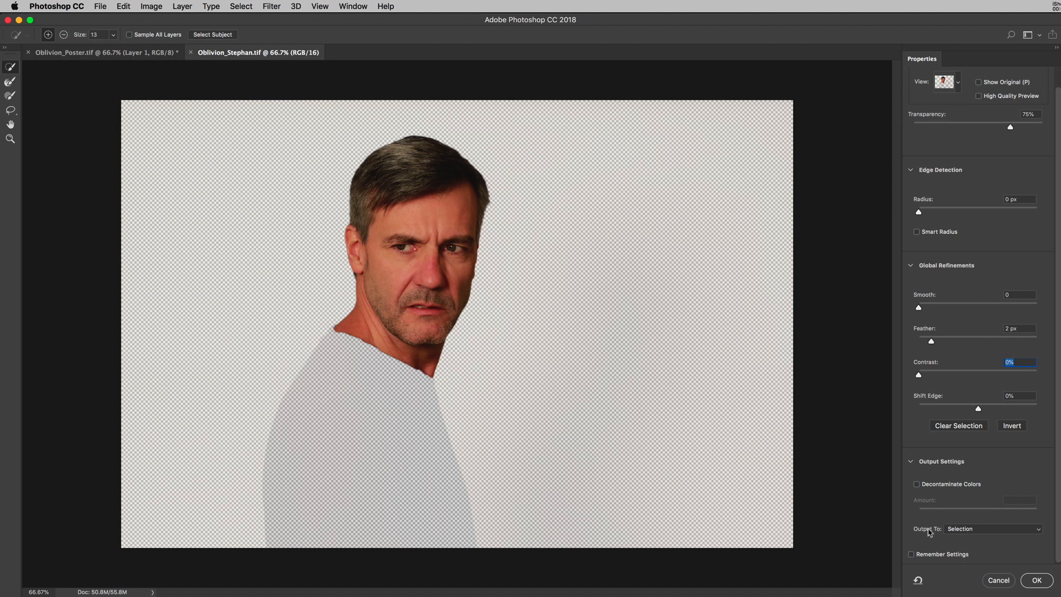
click(969, 532)
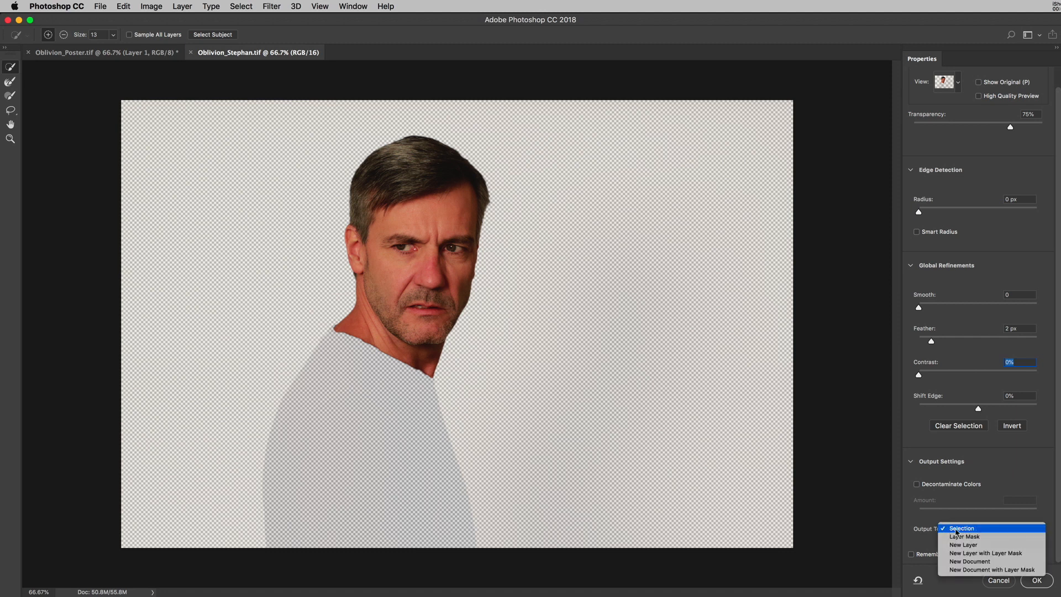
click(943, 531)
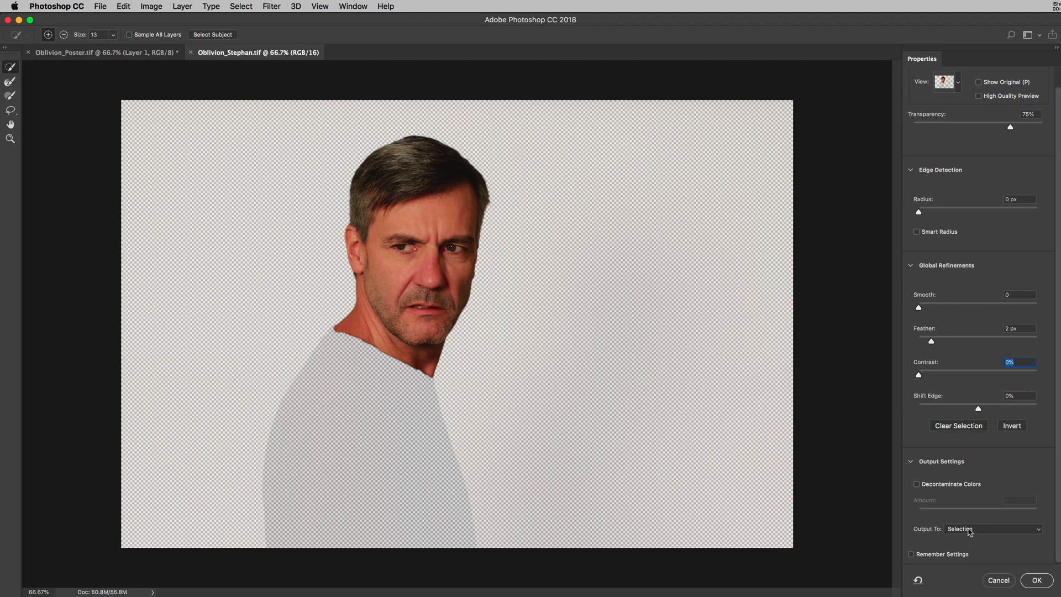
click(1037, 580)
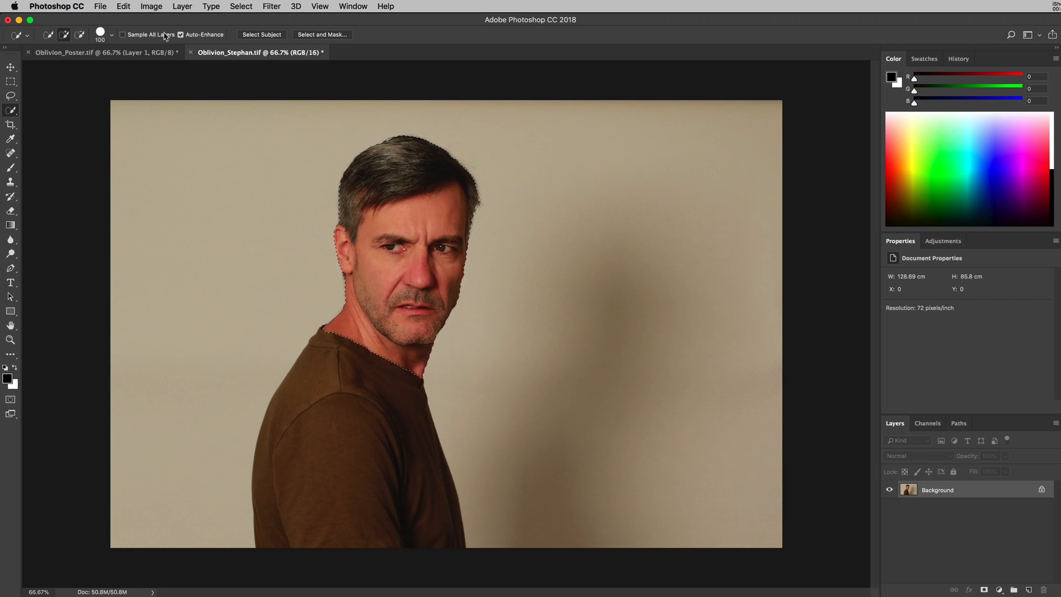
Copy the selected head and paste it as a new layer into Oblivion_Poster.tif.
click(124, 7)
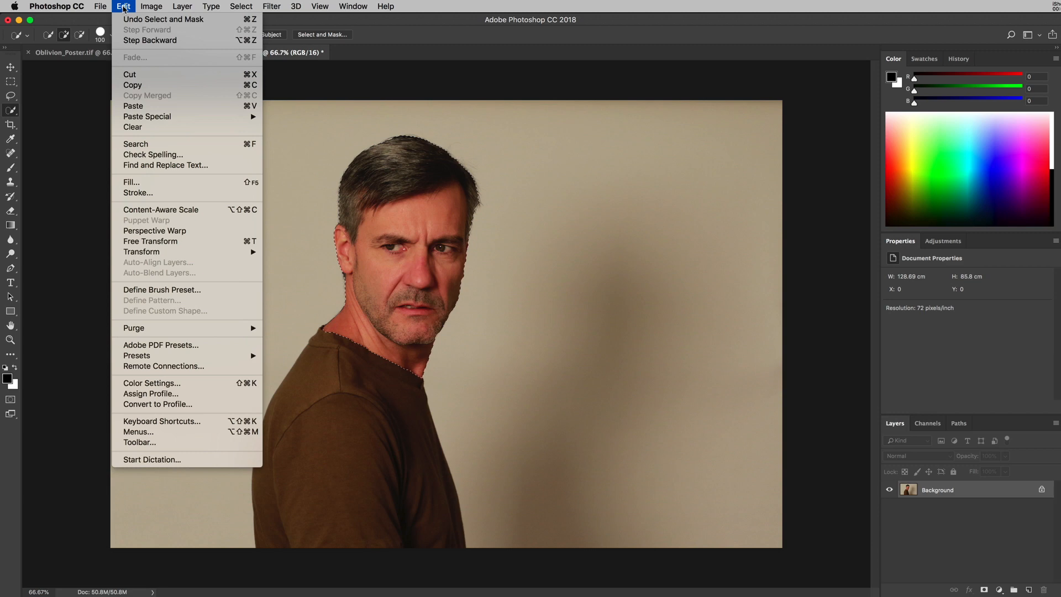
click(140, 85)
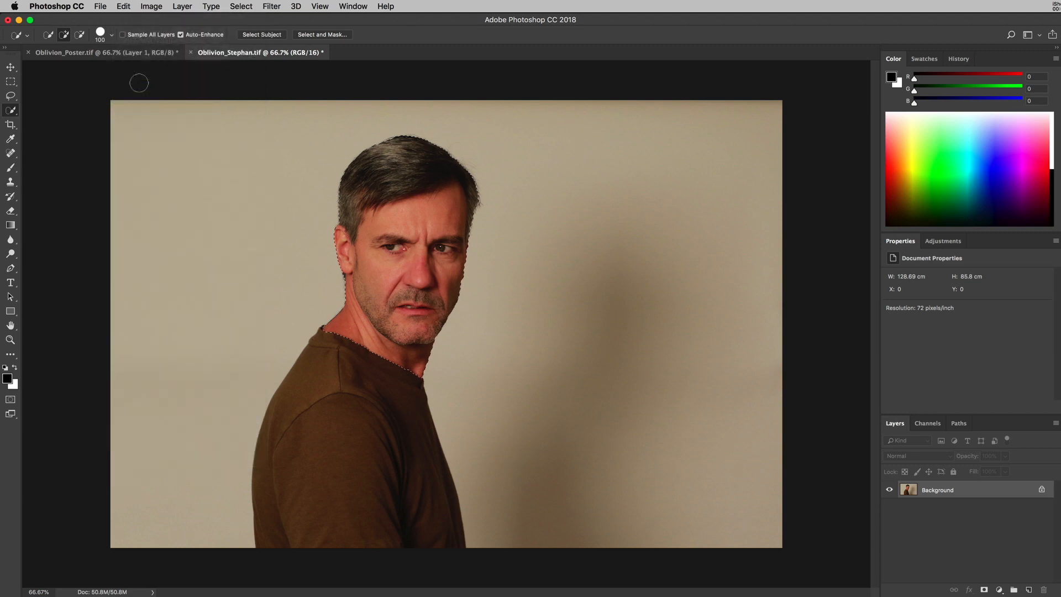
click(133, 54)
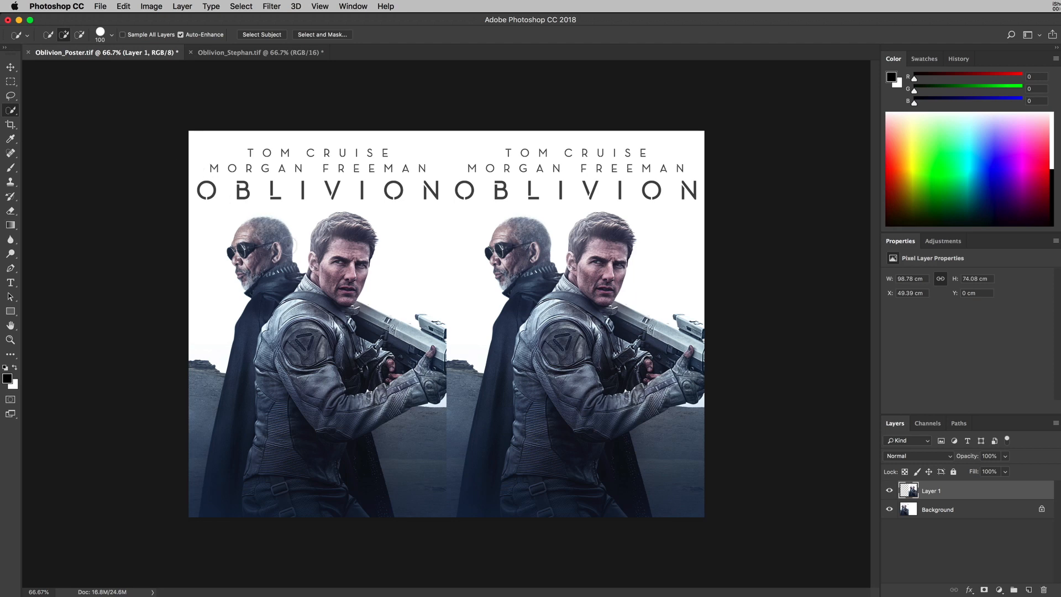
click(124, 8)
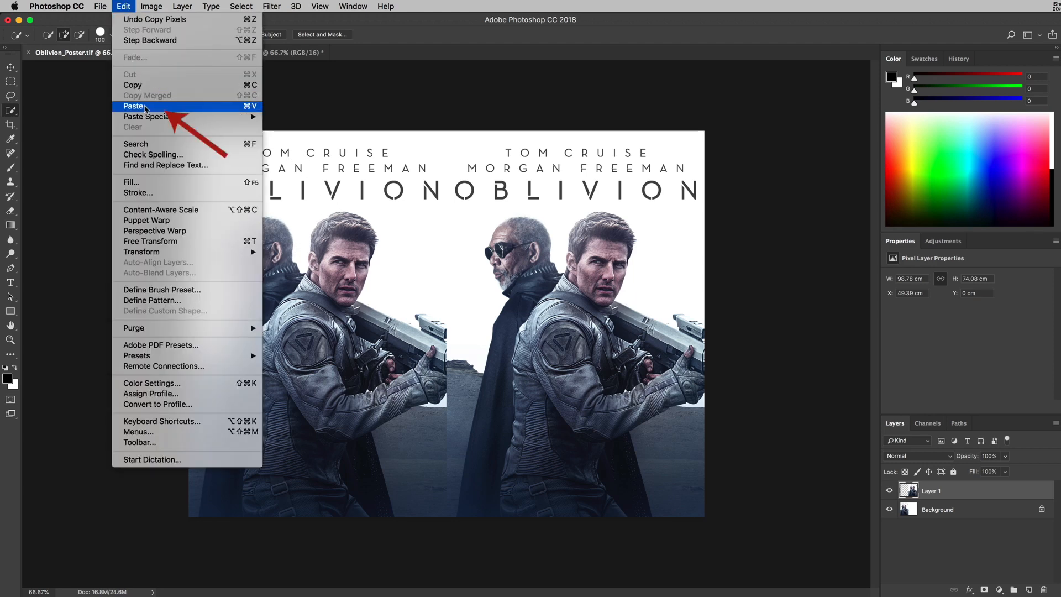
click(145, 108)
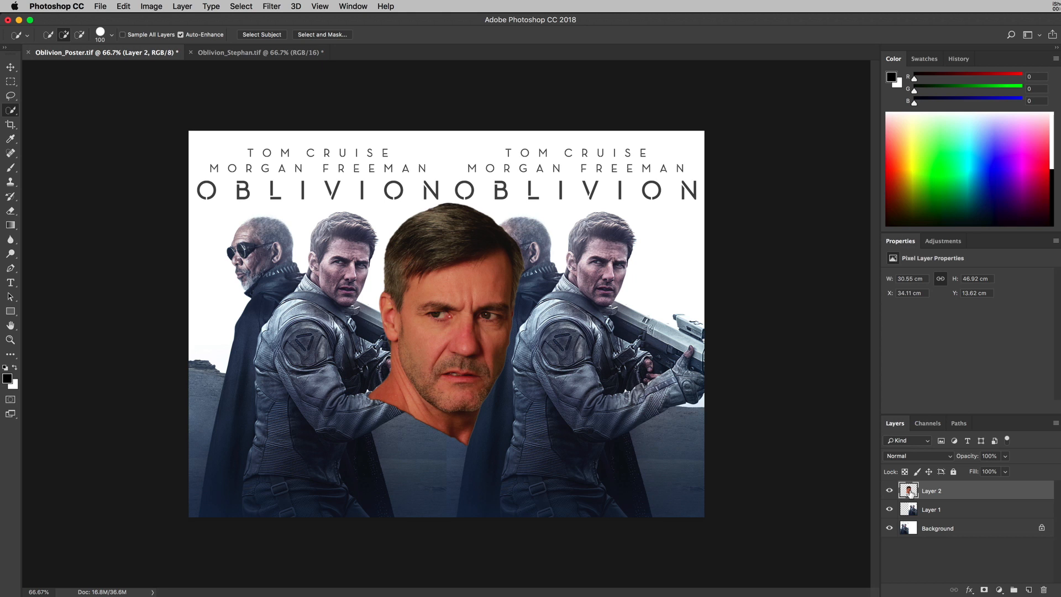
Move the pasted head over Tom Cruise's face on the duplicate poster and lower its layer opacity to 45%.
key(v)
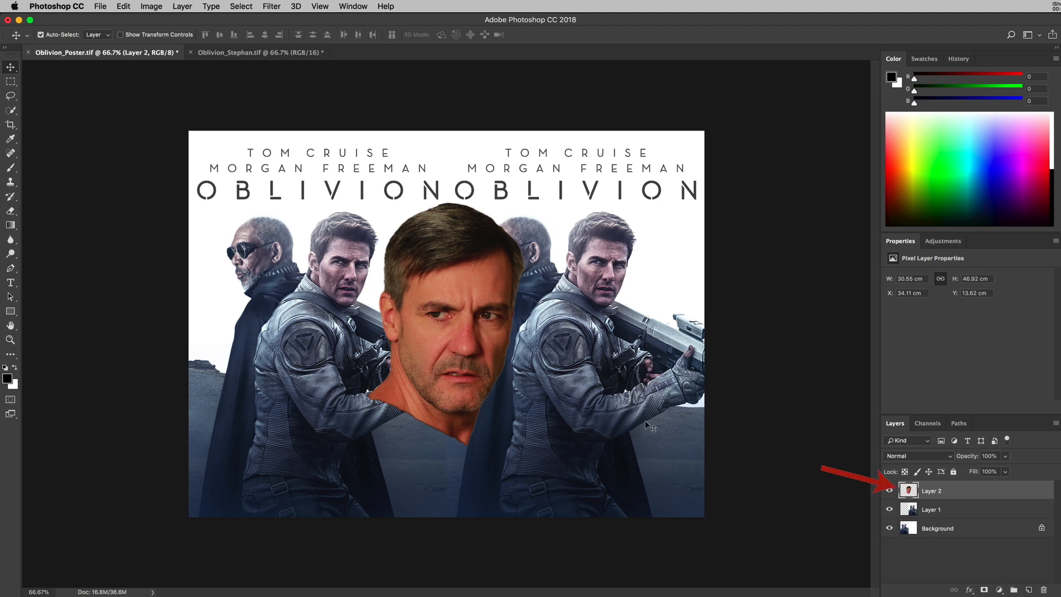
drag(446, 334, 605, 276)
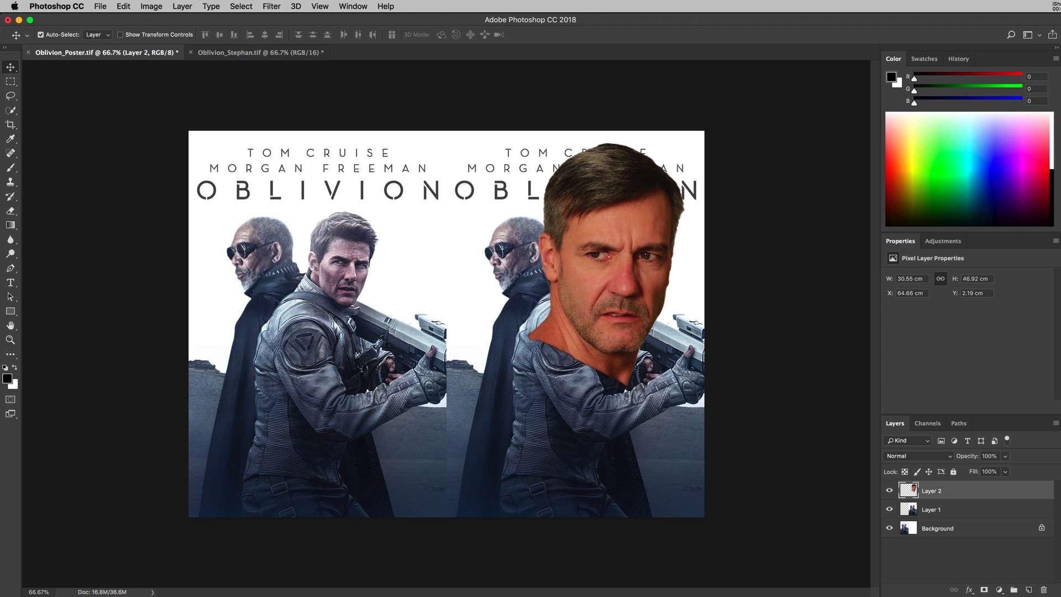
click(1005, 458)
drag(1005, 472, 976, 471)
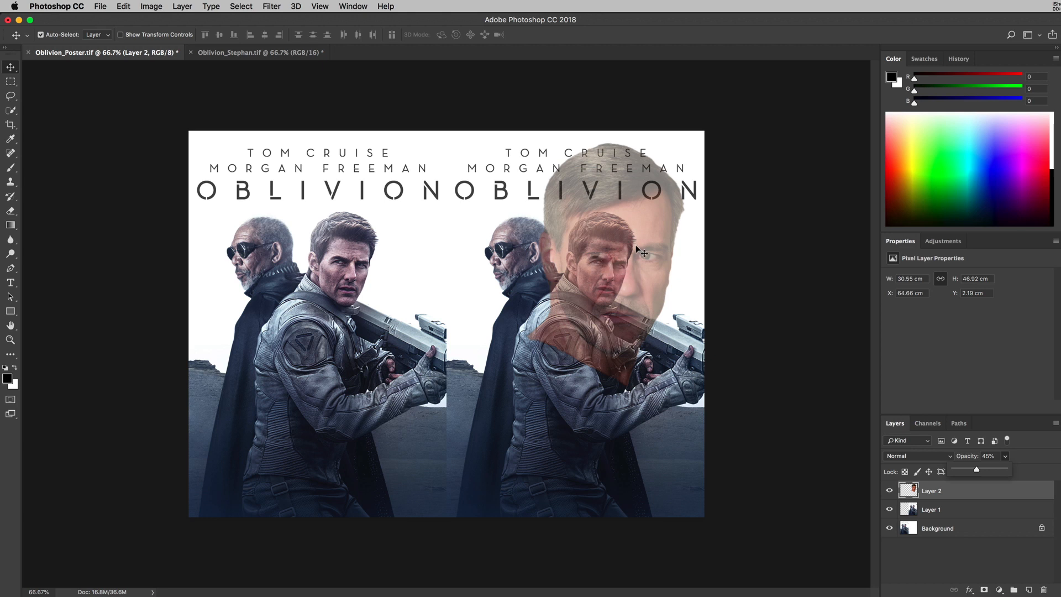
click(634, 213)
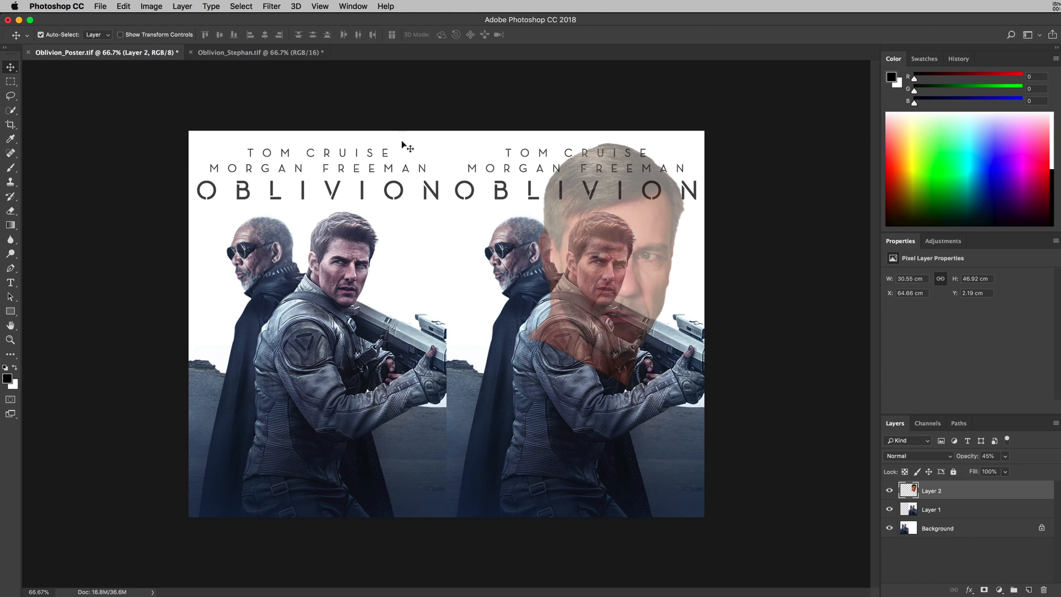
Scale the pasted head with Free Transform to about 48% and position it over Tom Cruise's face on the duplicate poster.
click(125, 7)
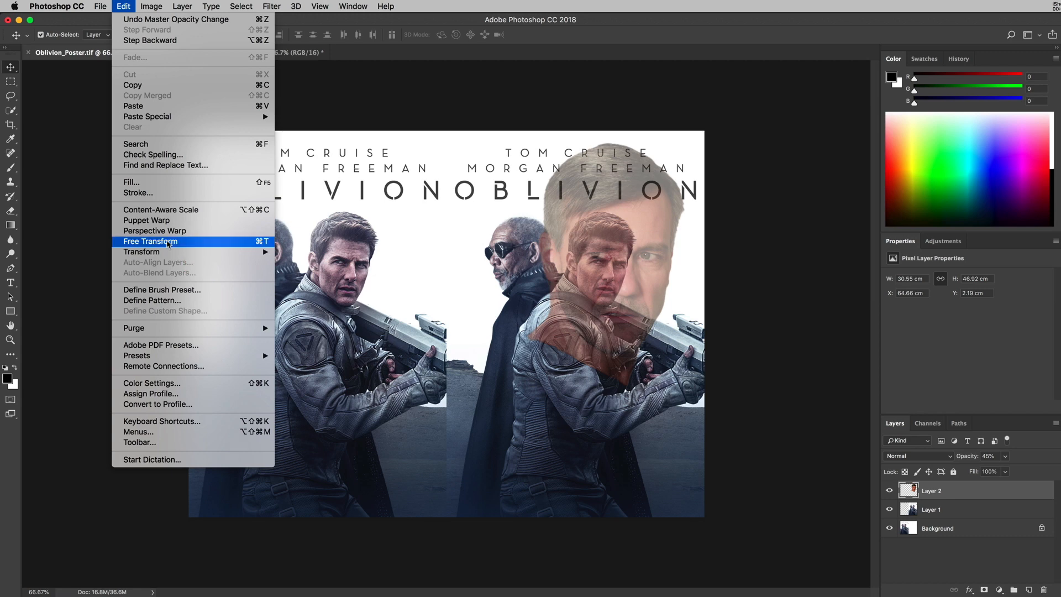
click(169, 244)
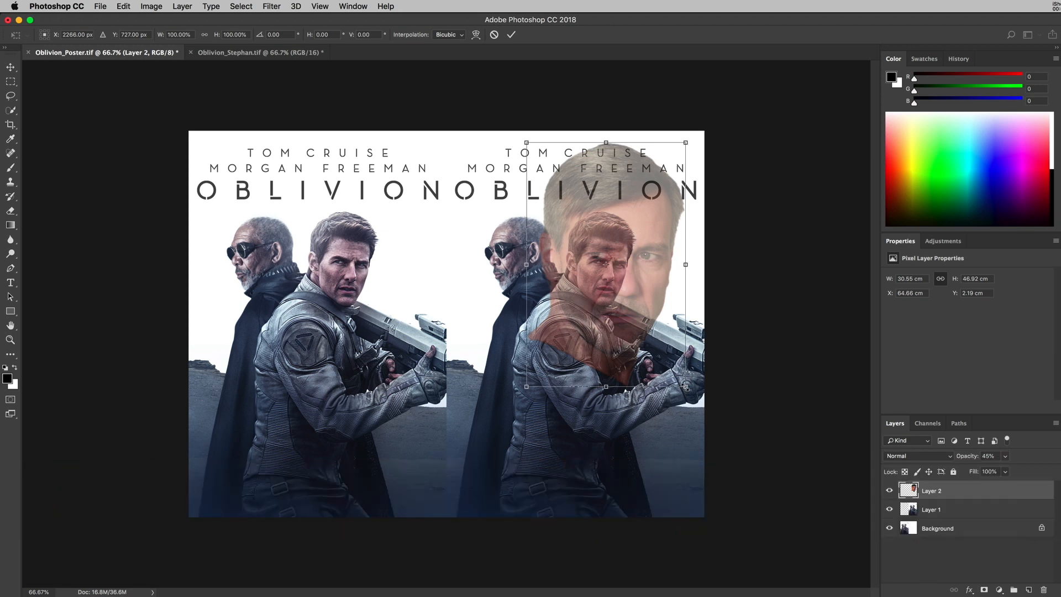
drag(686, 387, 681, 380)
drag(671, 365, 605, 266)
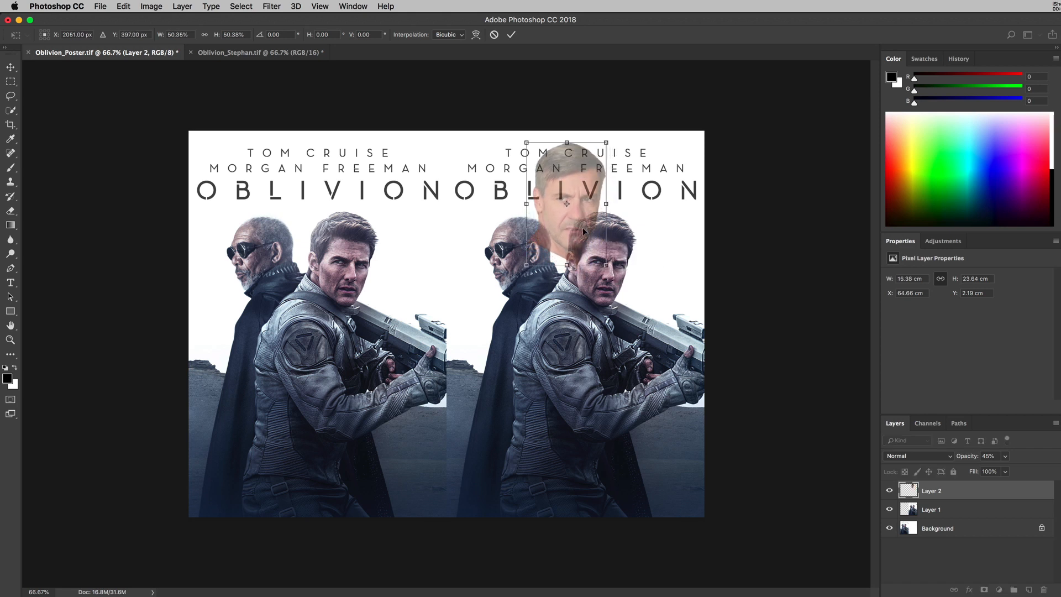
drag(579, 230, 609, 286)
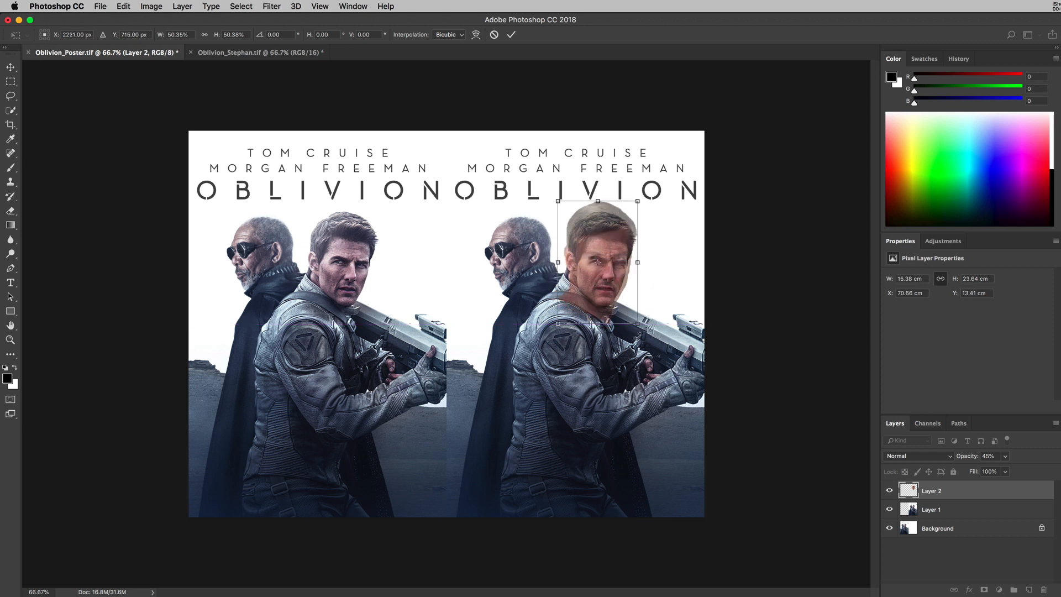
drag(637, 324, 618, 298)
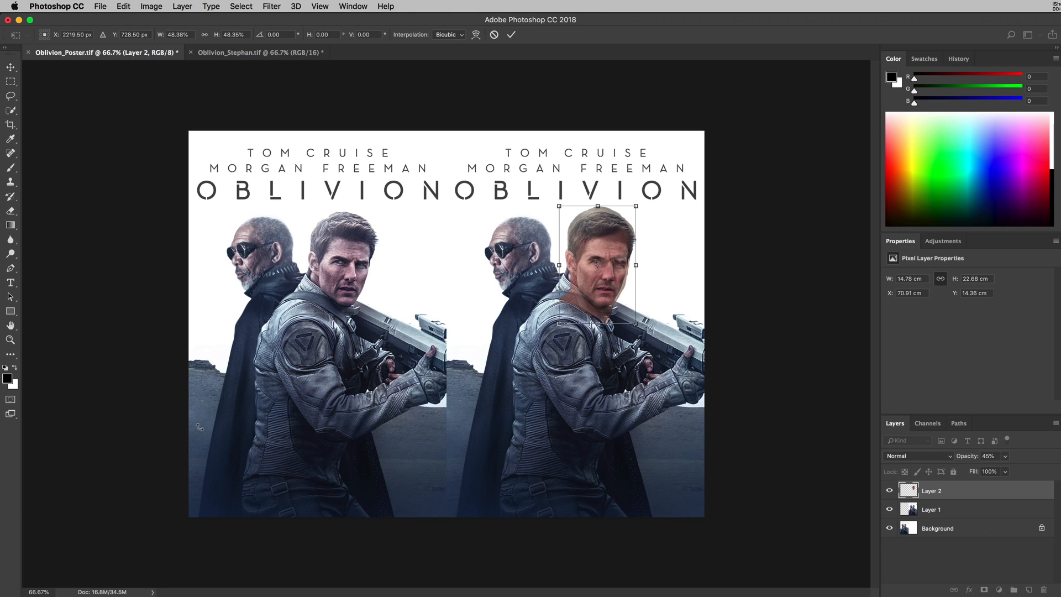
Scale the pasted head down to about 47% and align it over Tom Cruise's face on the duplicate poster.
click(39, 592)
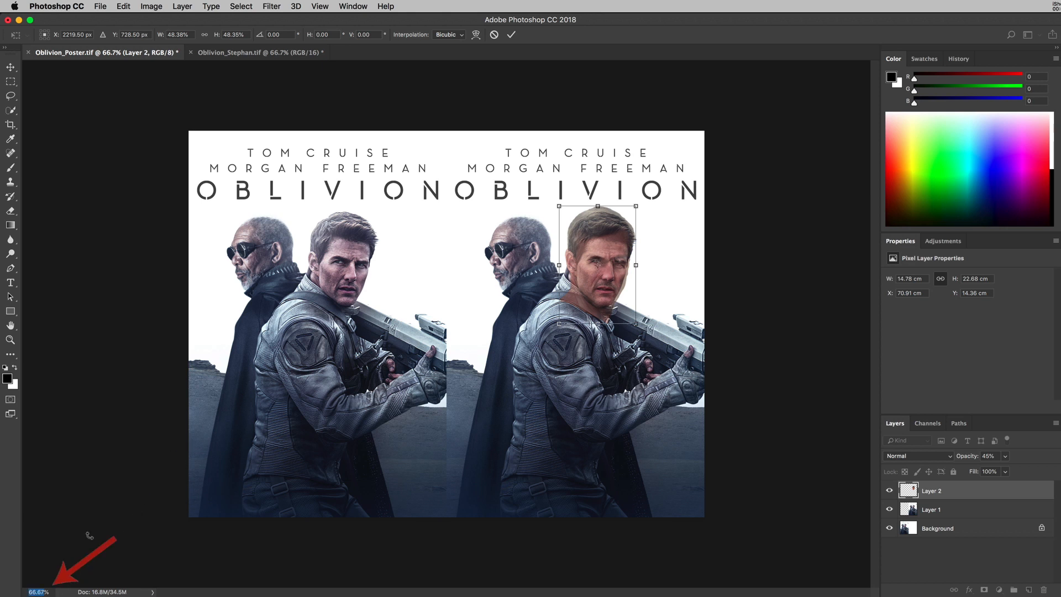
text(100)
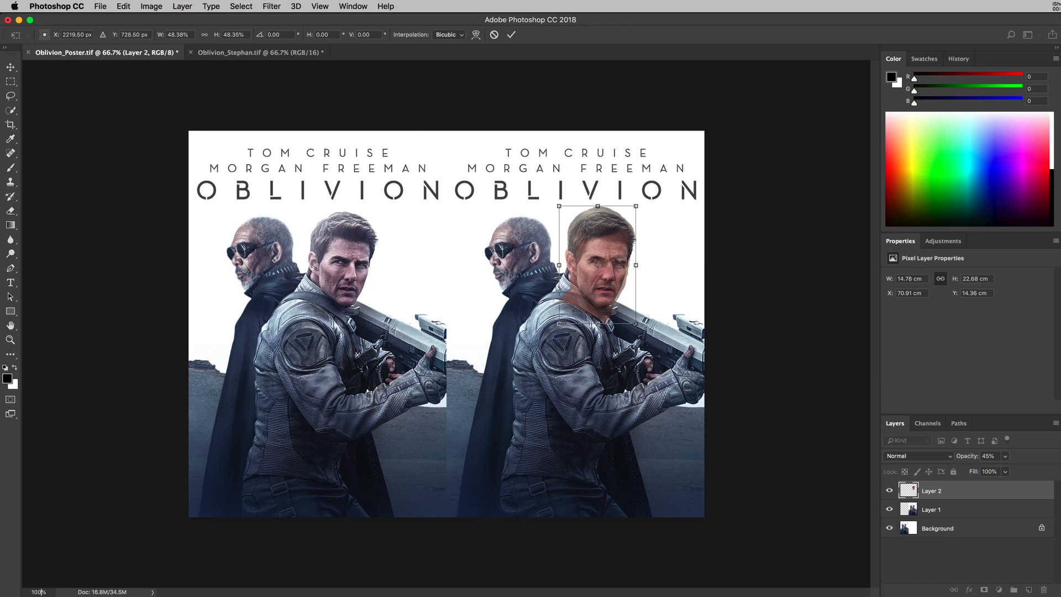
key(Return)
click(34, 592)
text(200)
key(Return)
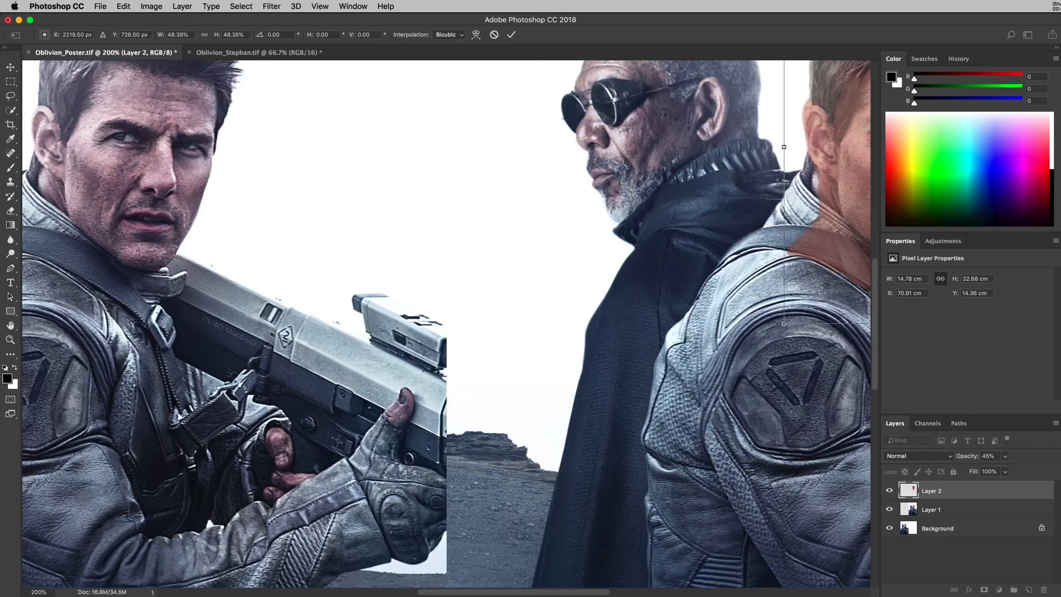
drag(701, 251, 303, 430)
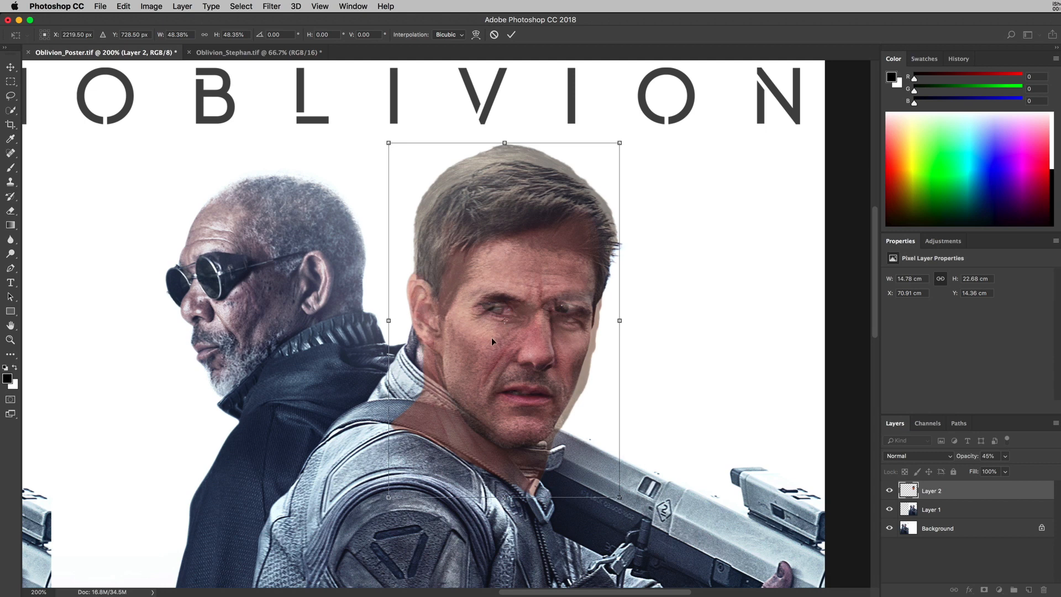
mouse_move(508, 373)
mouse_down()
mouse_move(507, 356)
mouse_move(501, 382)
mouse_move(512, 381)
mouse_up()
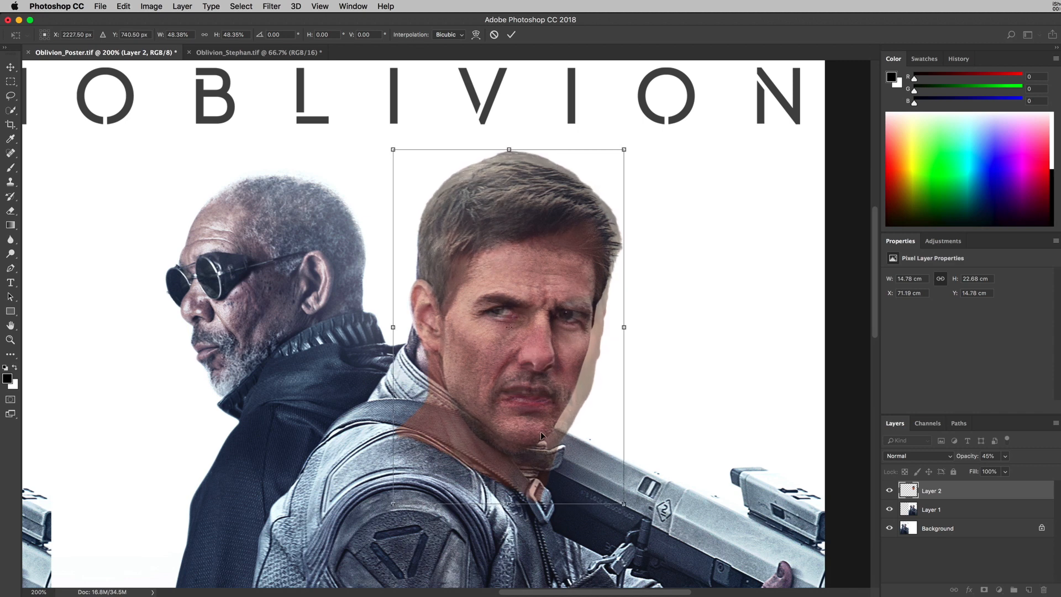
drag(623, 505, 618, 500)
drag(581, 372, 589, 395)
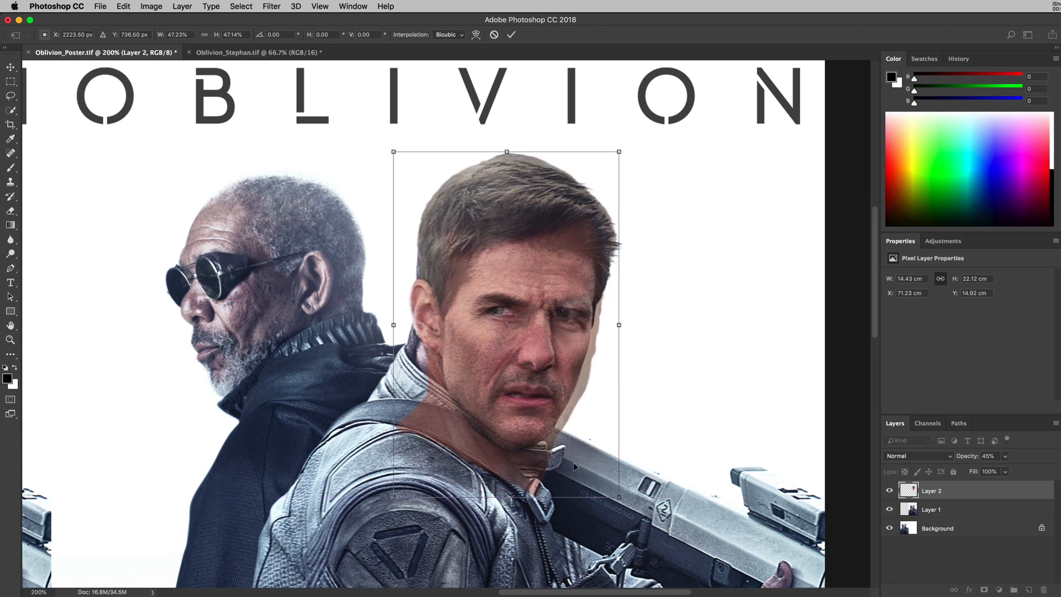
drag(554, 362, 558, 366)
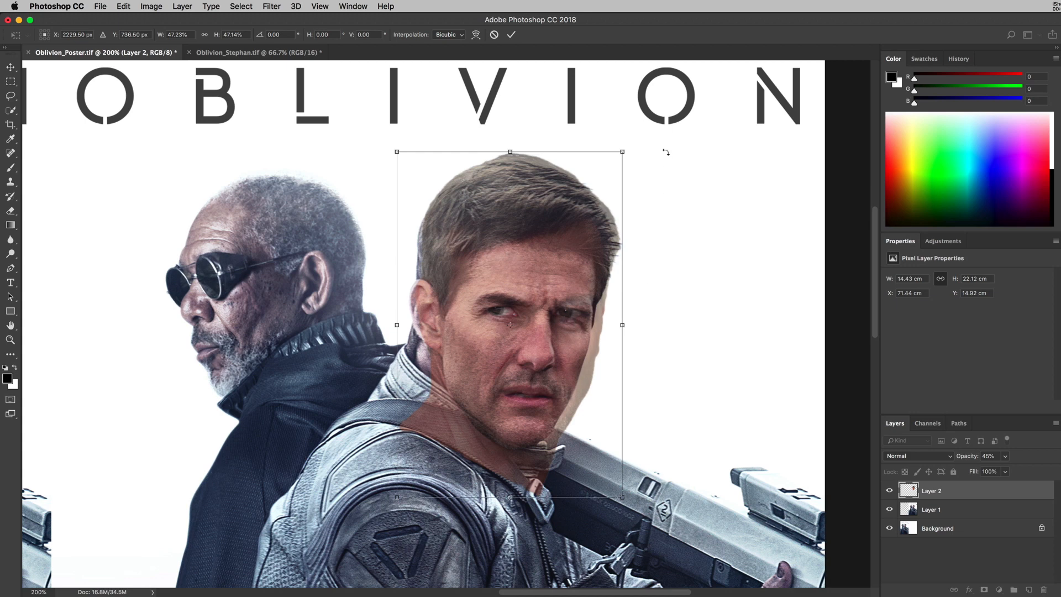
Rotate the pasted head clockwise by about 2° and nudge it until its features match the face underneath.
mouse_move(629, 148)
mouse_down()
mouse_move(638, 163)
mouse_move(634, 155)
mouse_up()
drag(582, 394, 577, 398)
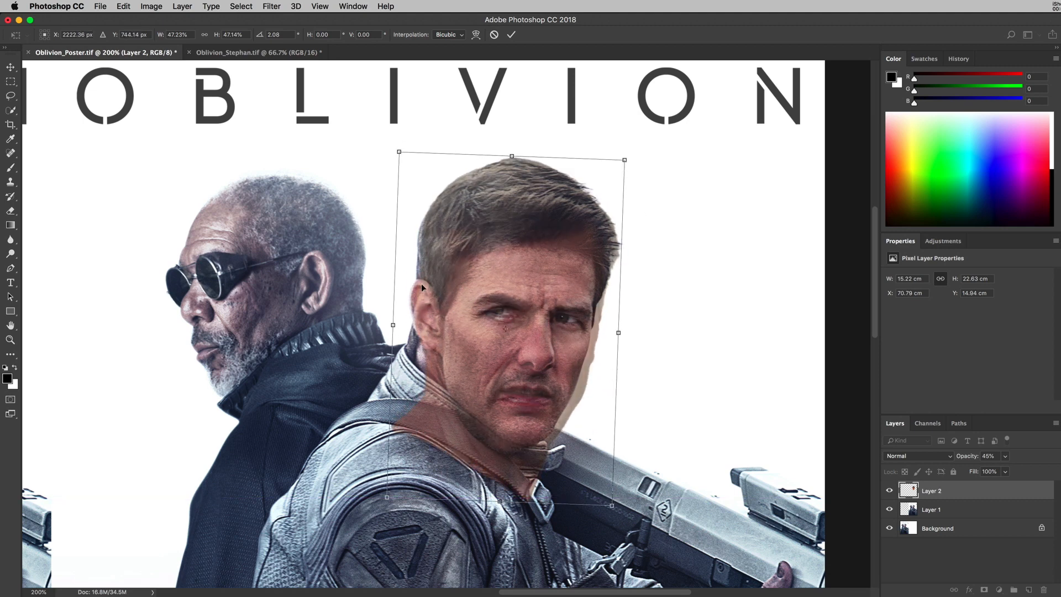
drag(450, 342, 448, 343)
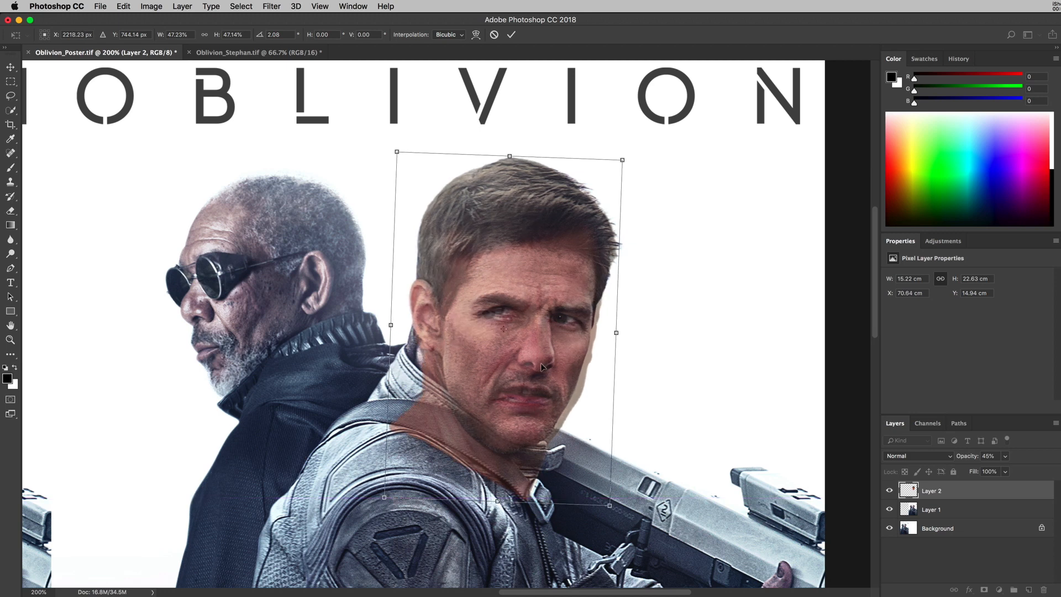
drag(539, 373, 539, 369)
key(Right)
key(Right)
key(Up)
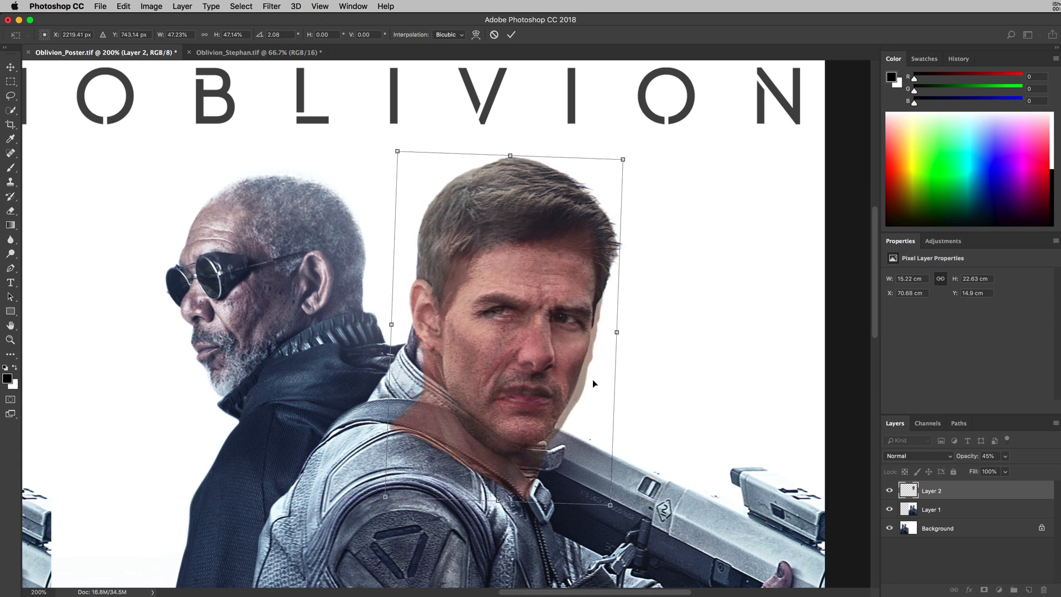
Scale the pasted head to about 46%, fine-tune its position over the face and apply the transformation.
drag(611, 505, 608, 498)
drag(537, 360, 541, 358)
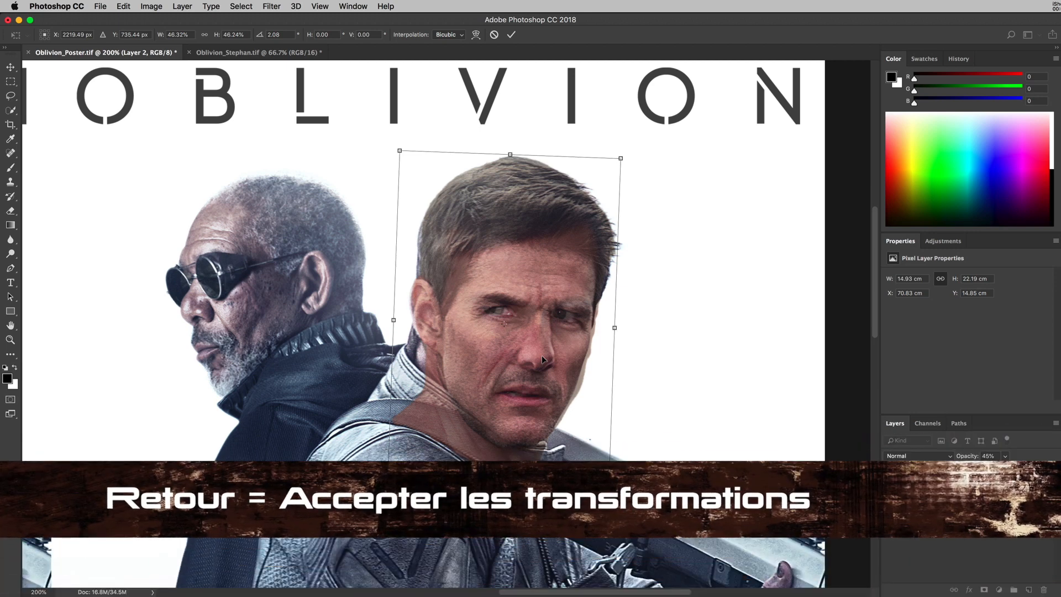
key(Return)
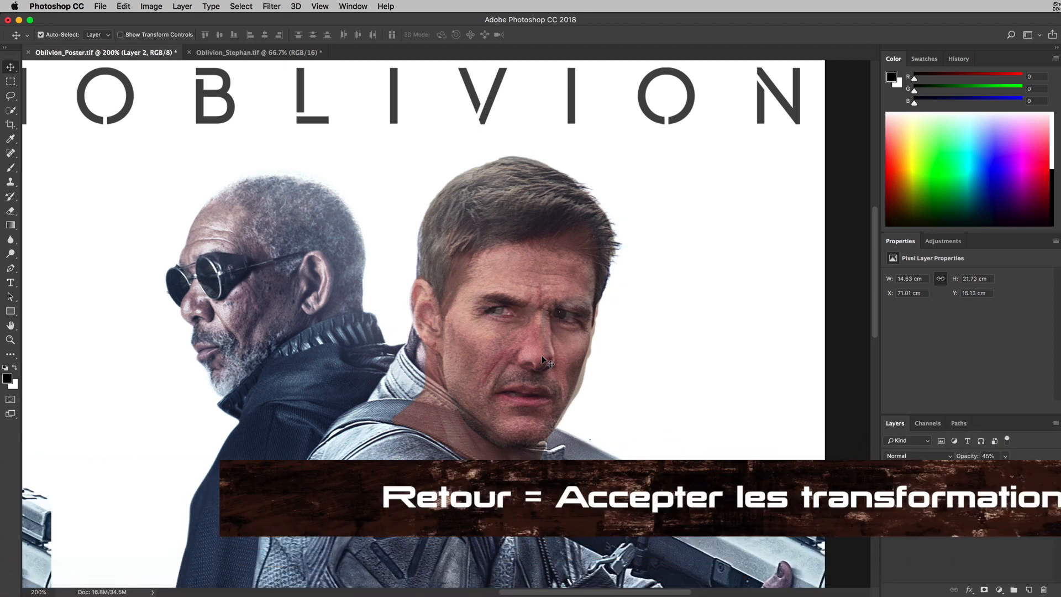
Restore Layer 2's opacity to 100% and add a white layer mask to it.
mouse_move(1006, 461)
mouse_down()
mouse_move(1007, 473)
mouse_move(1054, 474)
mouse_up()
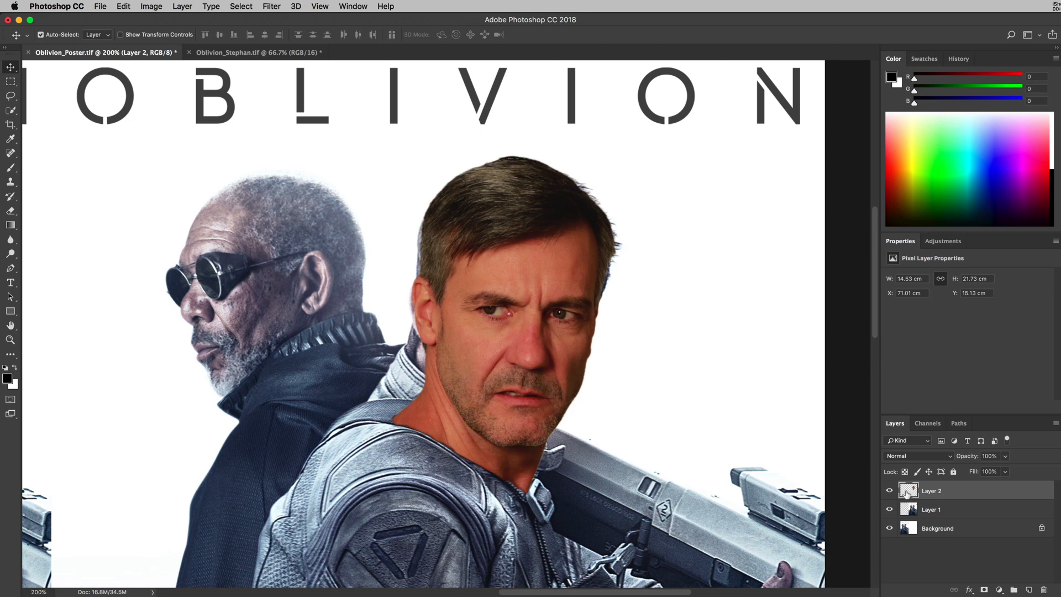
click(984, 591)
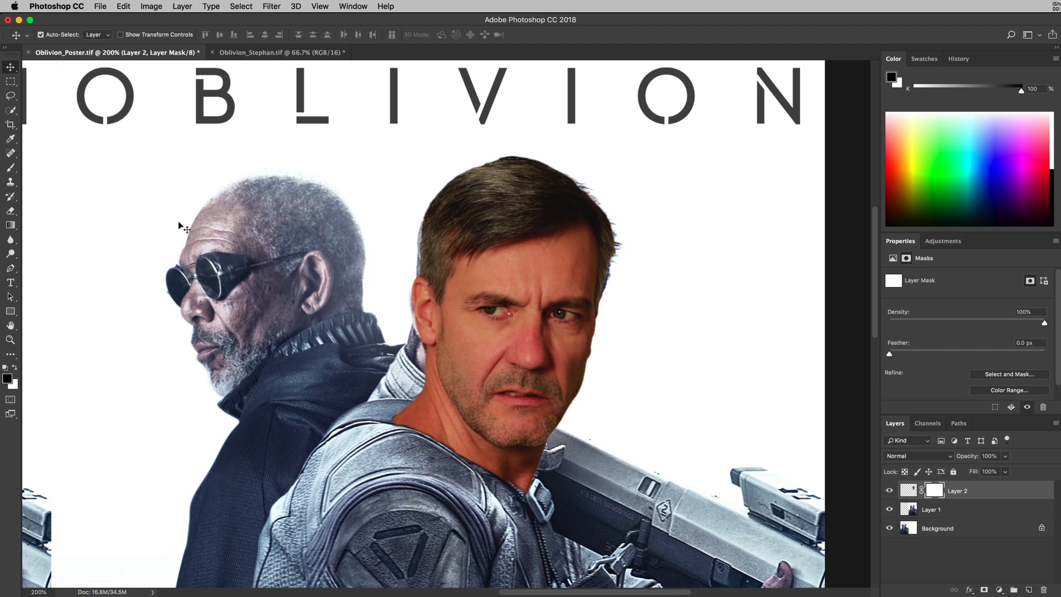
Set up the Brush tool with a Soft Round tip of about 51 px and 75% hardness.
click(11, 168)
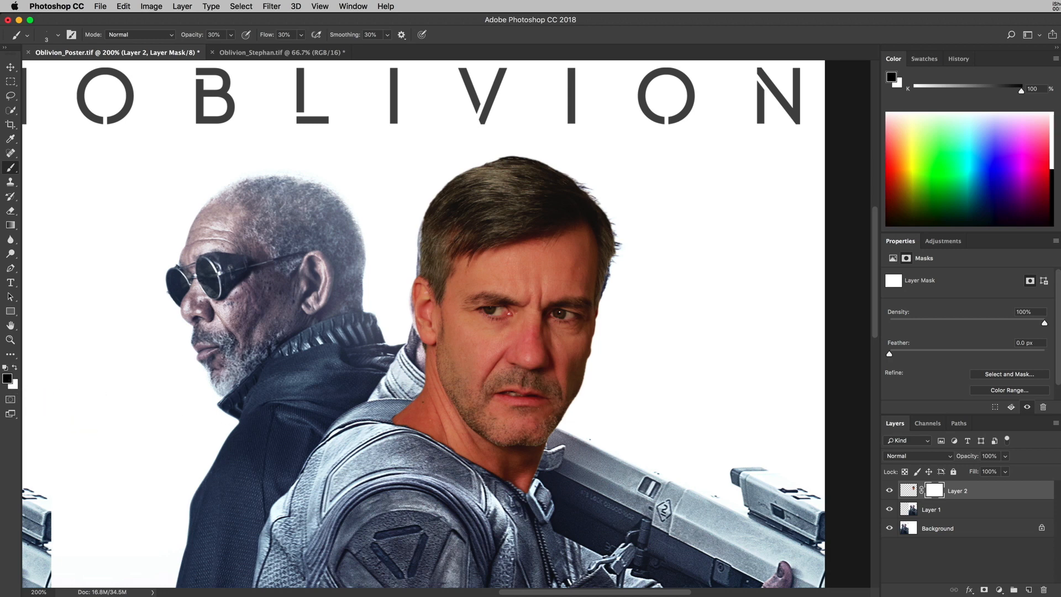
click(58, 35)
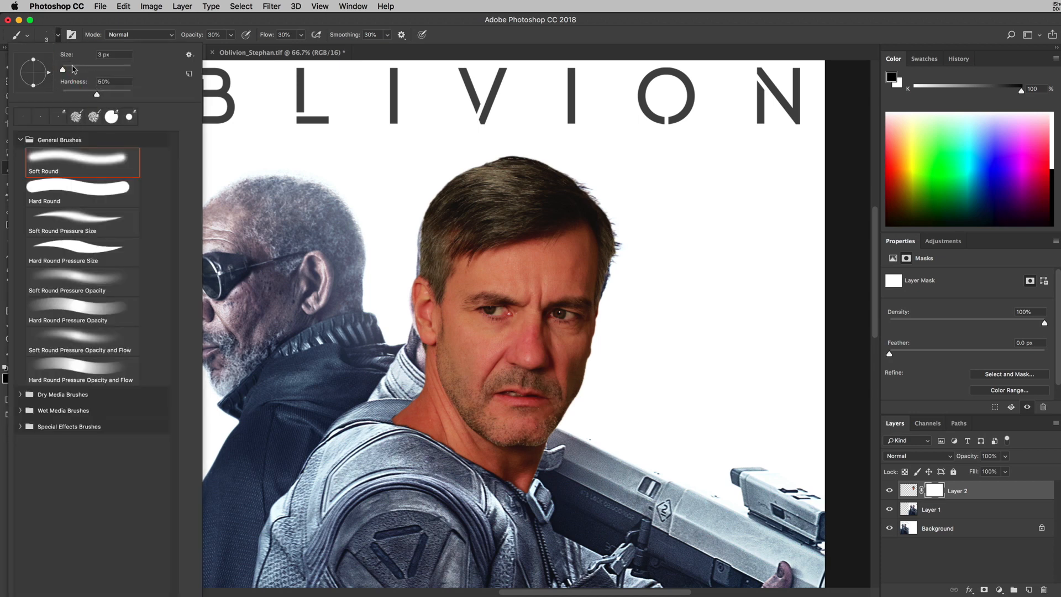
mouse_move(64, 71)
mouse_down()
mouse_move(92, 72)
mouse_move(79, 72)
mouse_up()
key(Tab)
text(75)
key(Return)
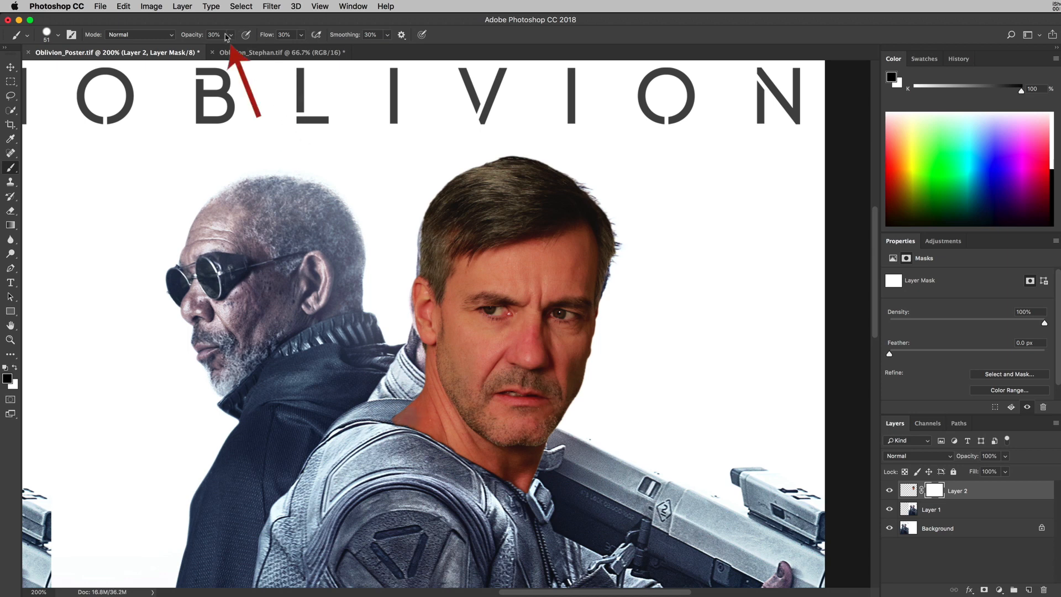
Set the brush opacity to 100%, its flow to 100% and its smoothing to 80%.
click(200, 35)
text(100)
key(Tab)
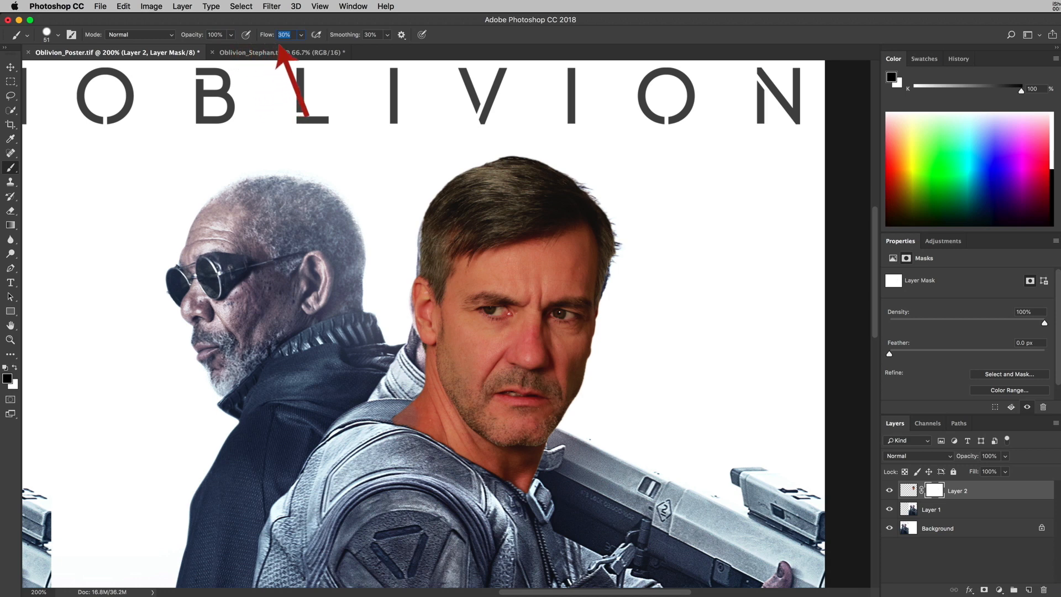
text(100)
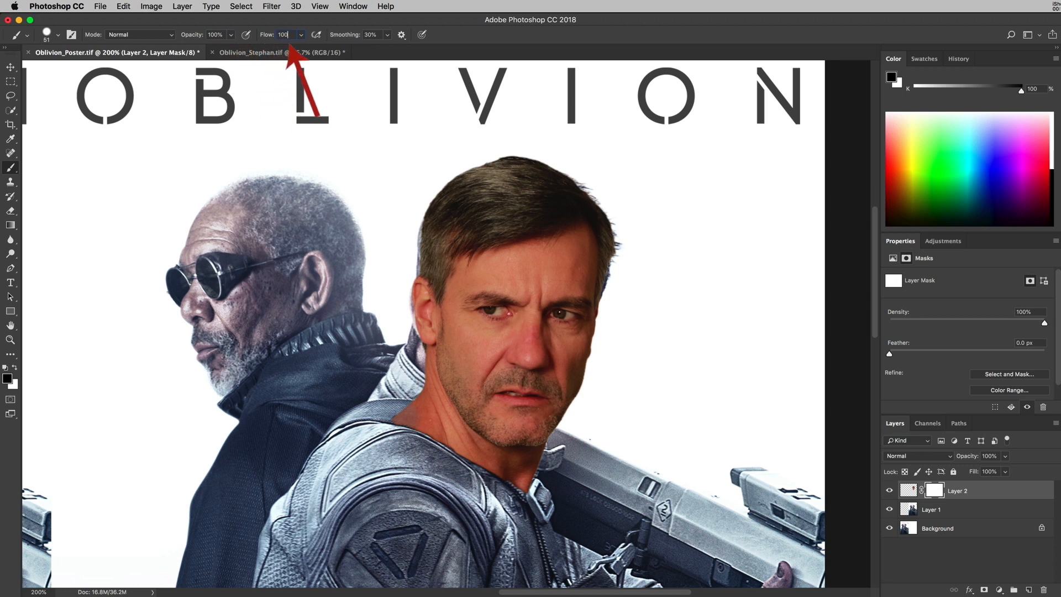
key(Tab)
text(80)
key(Tab)
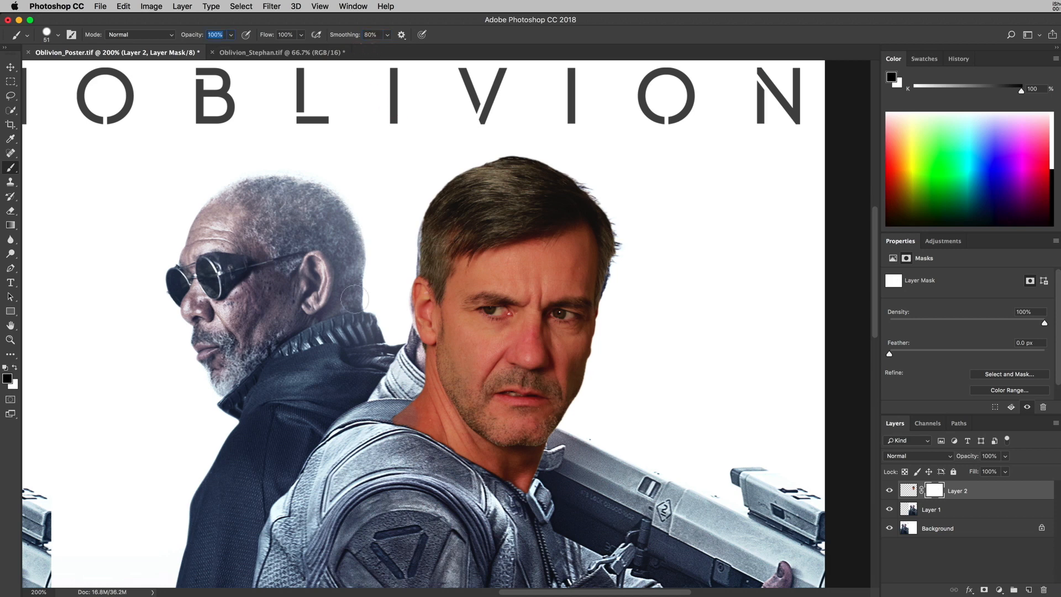
Paint black on Layer 2's mask over the neck along the collar and below the ear, reducing the brush to 20 px.
mouse_move(391, 419)
mouse_down()
mouse_move(407, 390)
mouse_move(450, 435)
mouse_move(424, 381)
mouse_move(408, 373)
mouse_move(441, 433)
mouse_move(431, 418)
mouse_move(545, 472)
mouse_up()
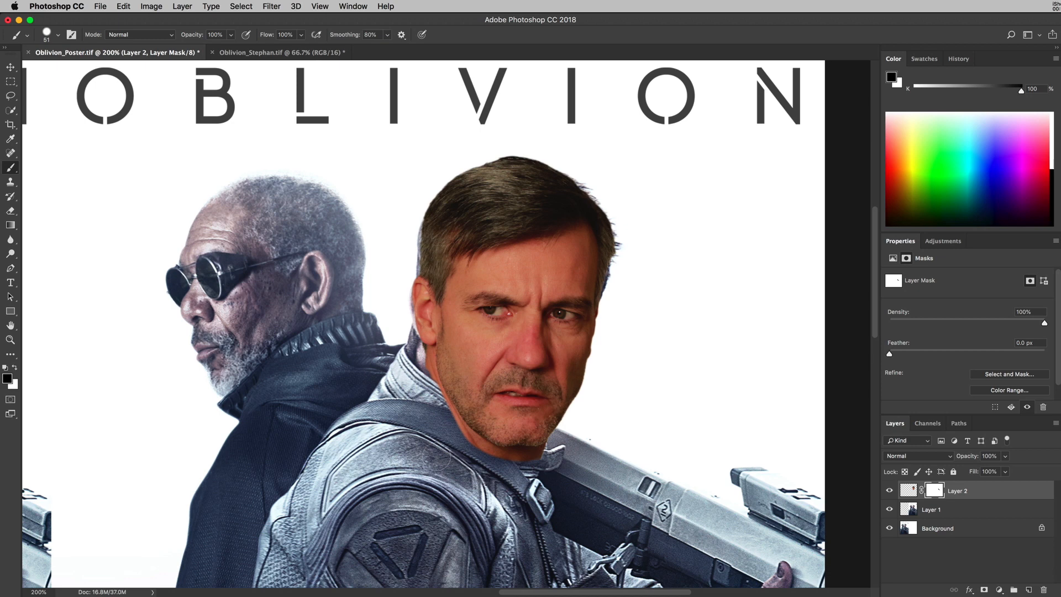
click(10, 340)
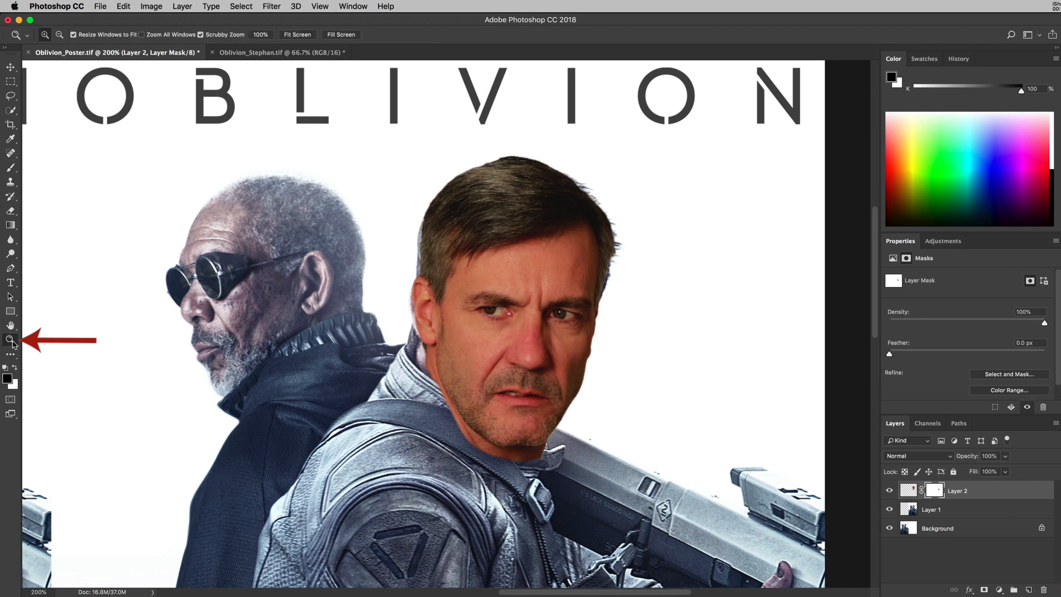
click(578, 401)
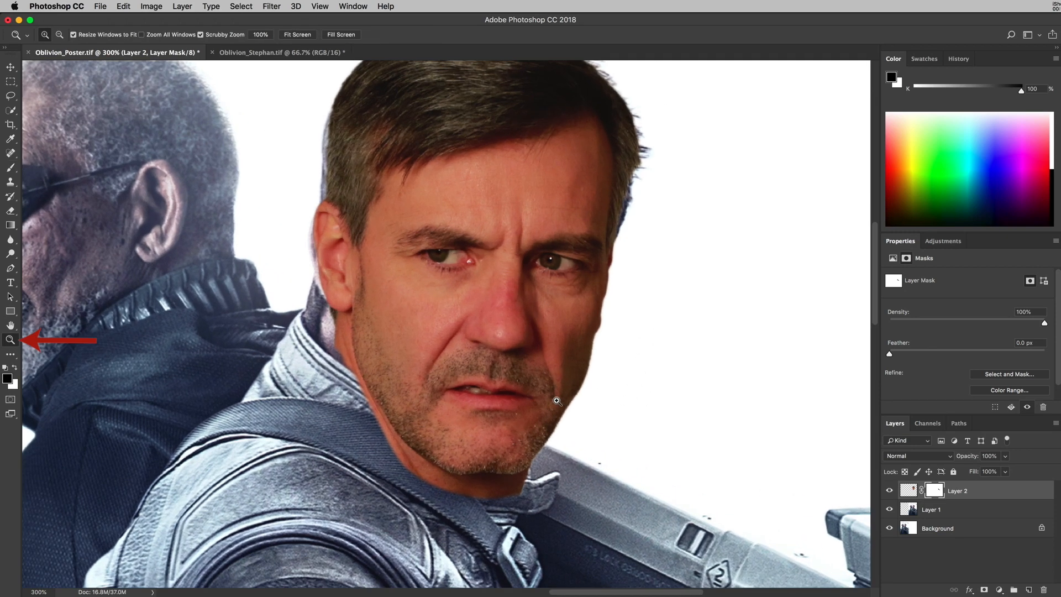
click(557, 401)
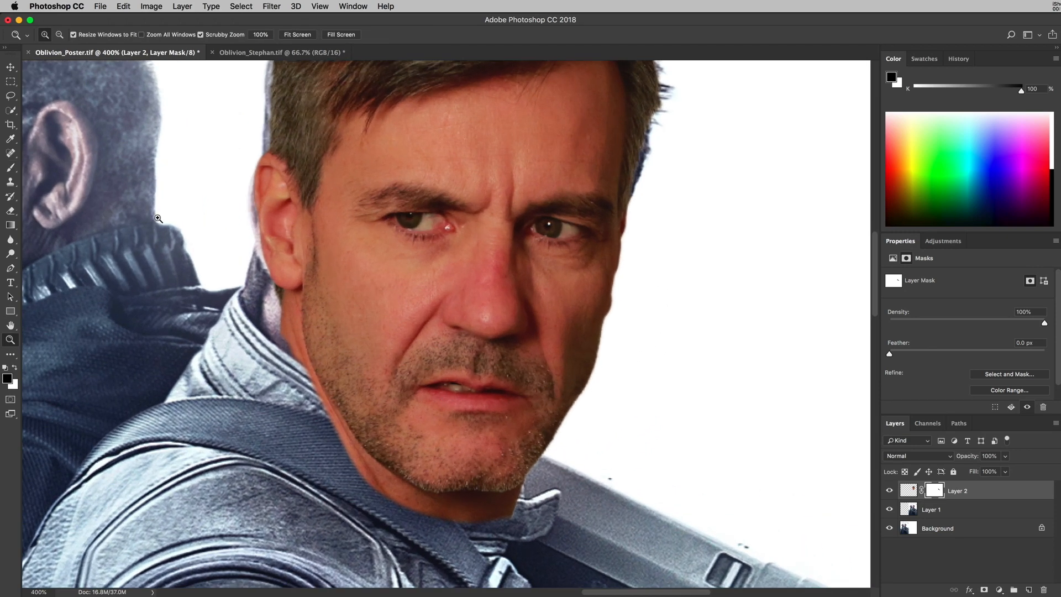
click(11, 167)
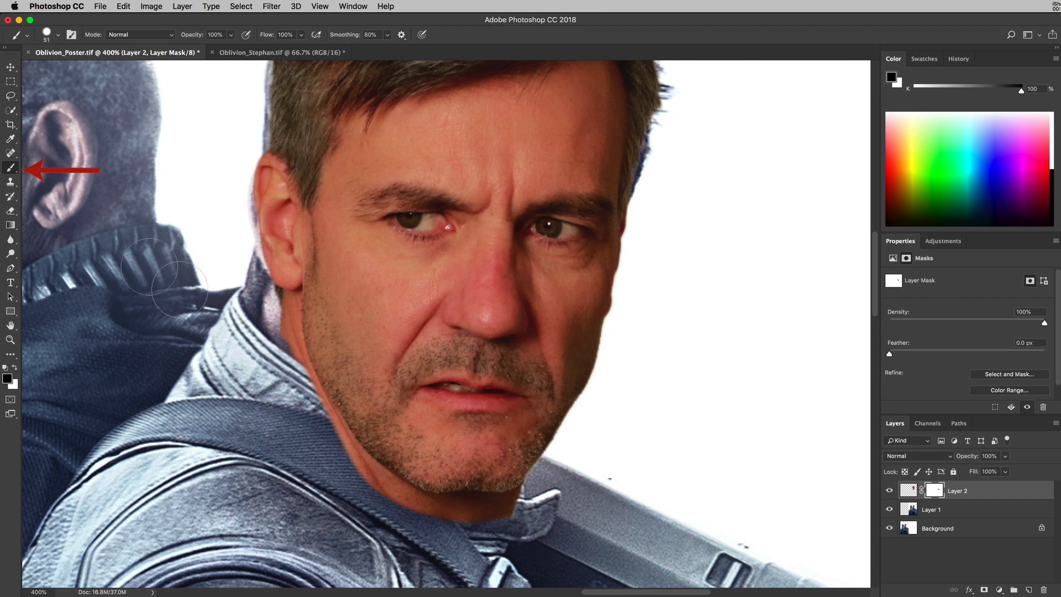
key(bracketleft)
drag(280, 315, 277, 313)
key(bracketleft)
key(bracketleft)
key(bracketleft)
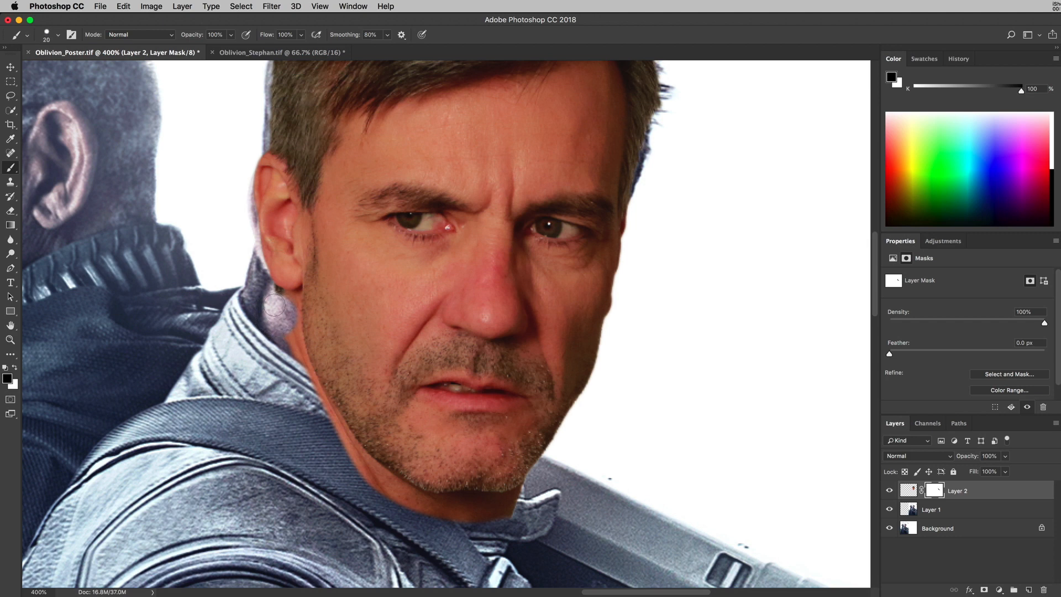
mouse_move(284, 302)
mouse_down()
mouse_move(282, 293)
mouse_move(291, 358)
mouse_move(287, 327)
mouse_up()
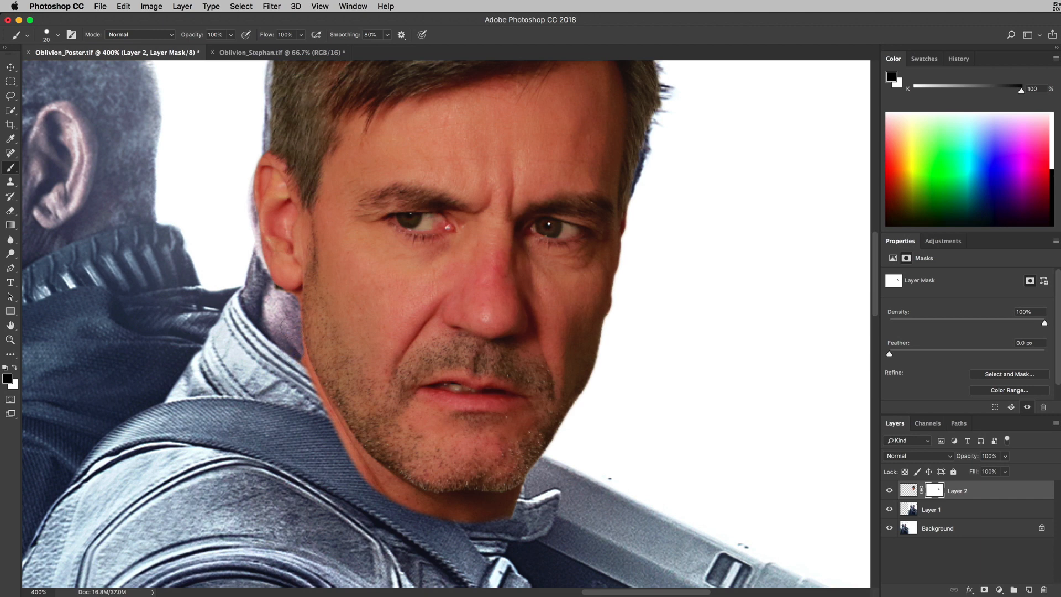
Mask out the remaining neck along the jawline down to the chin and reduce the brush to 8 px.
drag(286, 361, 297, 367)
drag(302, 371, 310, 392)
mouse_move(324, 411)
mouse_down()
mouse_move(336, 476)
mouse_move(329, 411)
mouse_move(338, 455)
mouse_move(342, 438)
mouse_move(354, 456)
mouse_move(337, 428)
mouse_move(344, 468)
mouse_move(351, 450)
mouse_move(404, 494)
mouse_move(360, 468)
mouse_move(399, 502)
mouse_move(350, 473)
mouse_move(451, 503)
mouse_move(504, 503)
mouse_move(536, 486)
mouse_move(506, 516)
mouse_move(429, 515)
mouse_move(354, 486)
mouse_up()
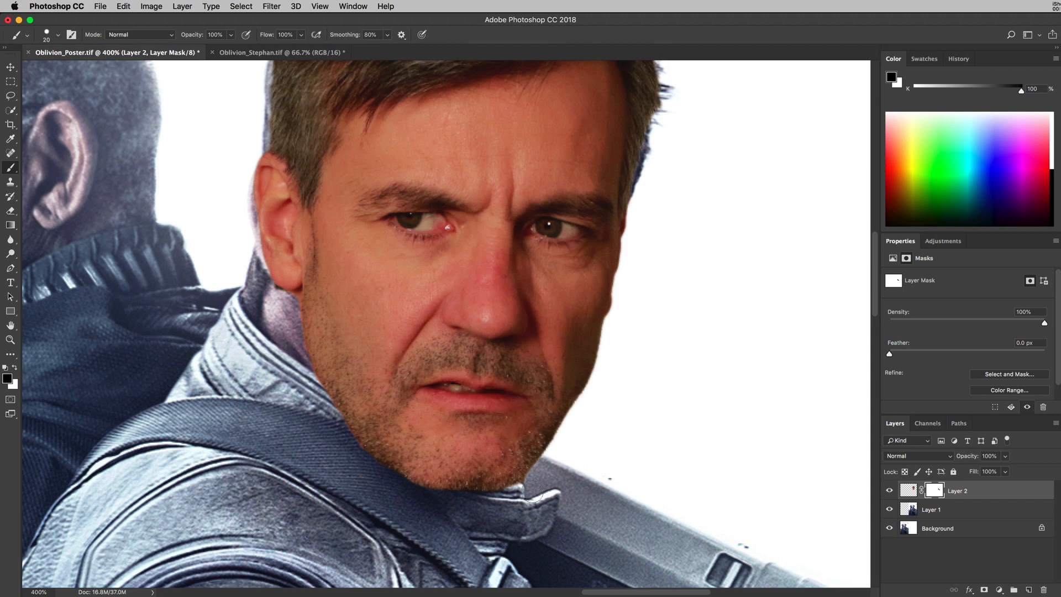
key(bracketleft)
key(bracketleft)
key(bracketleft)
key(super+0)
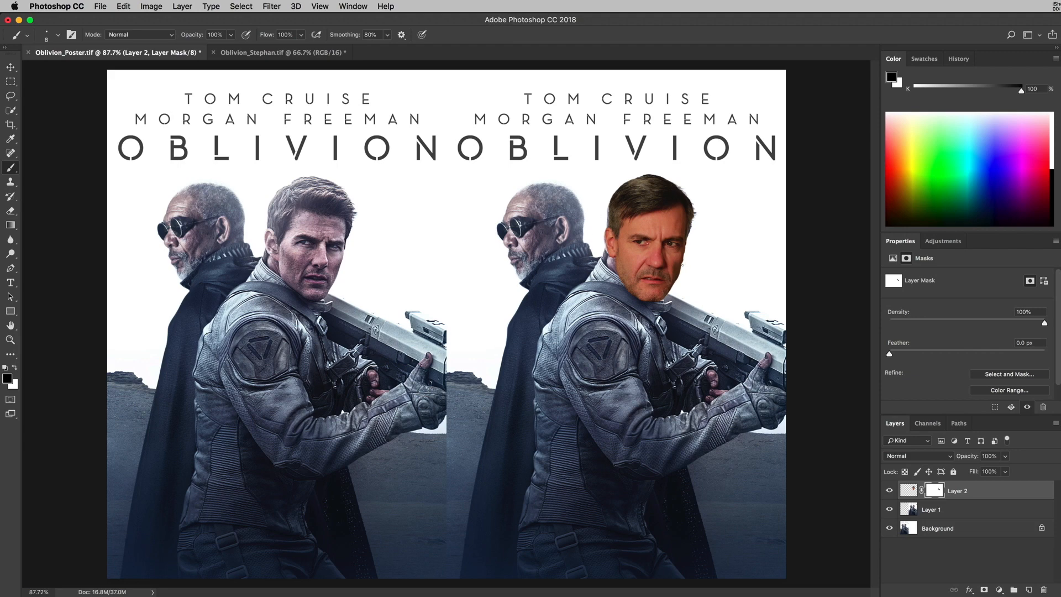
scroll(685, 260, up, 6)
scroll(686, 261, down, 2)
drag(679, 226, 562, 315)
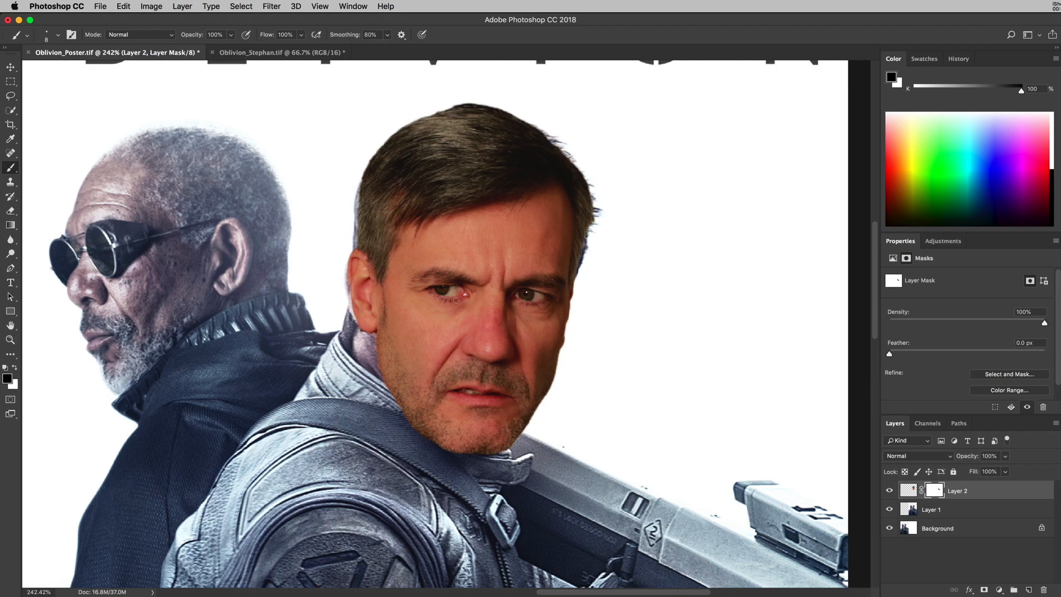
key(super+0)
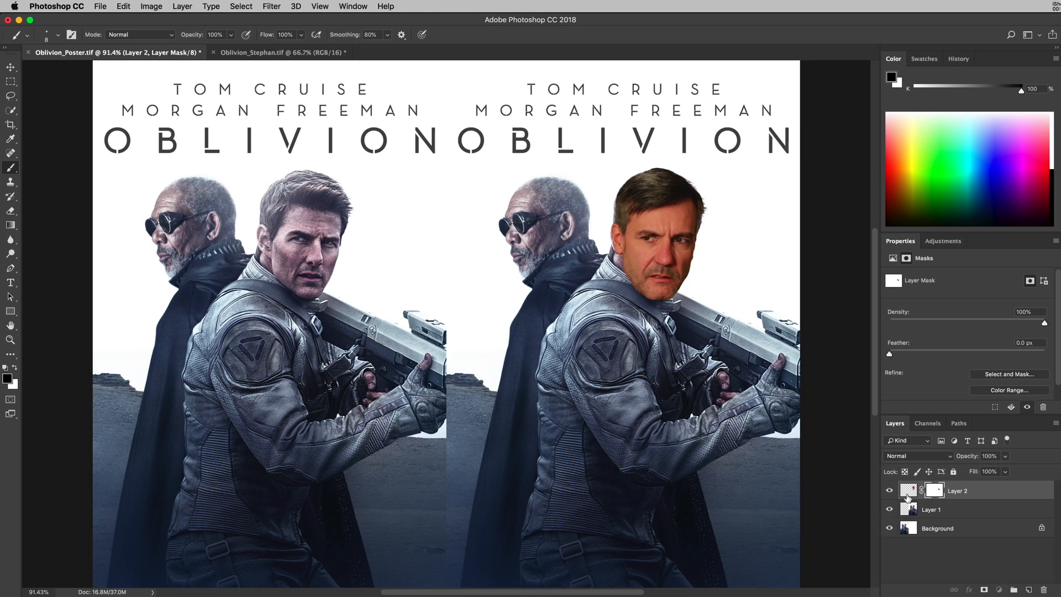
Add a Hue/Saturation adjustment layer directly above Layer 2 and select its adjustment settings.
click(908, 495)
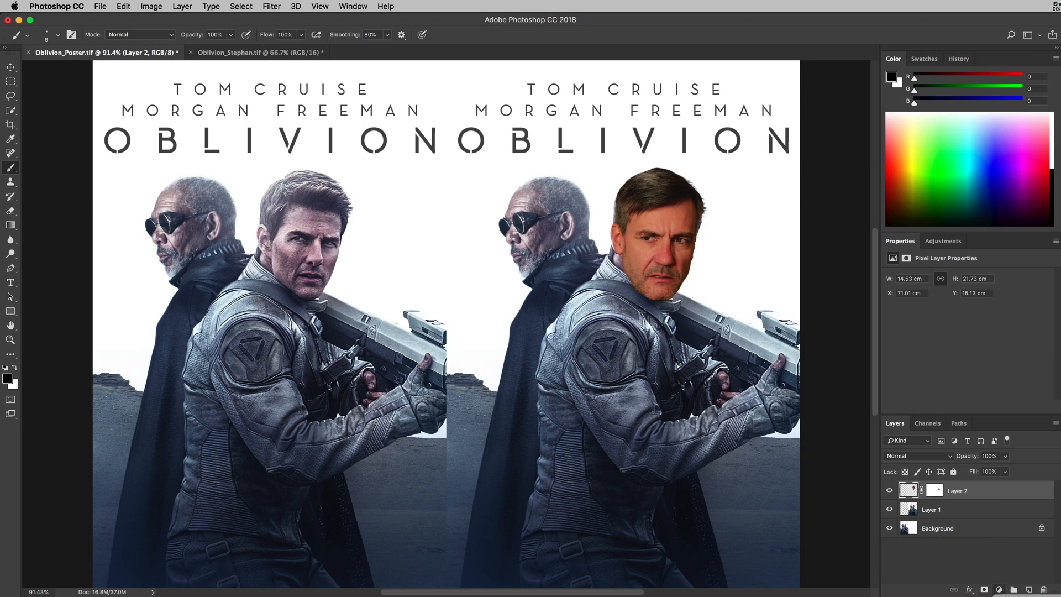
click(999, 589)
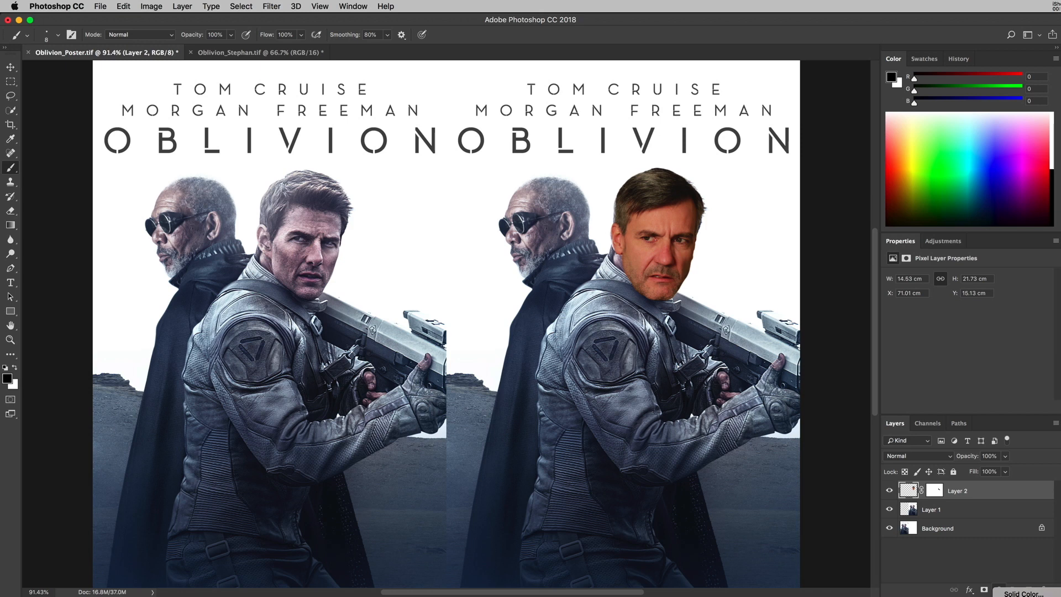
click(1026, 596)
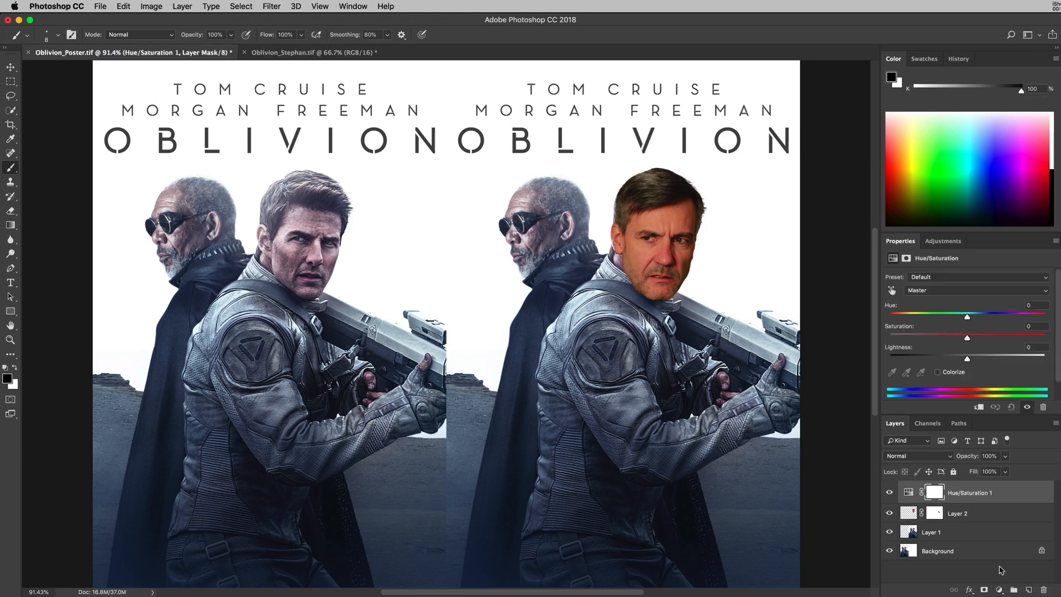
click(909, 492)
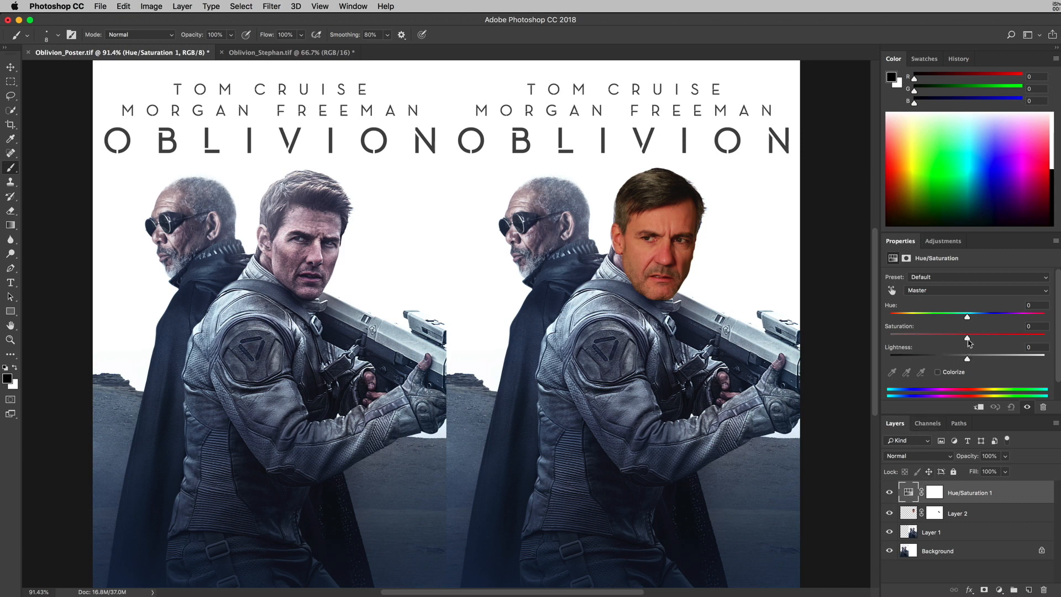
Clip the Hue/Saturation adjustment to Layer 2, then set its saturation to -46 and lightness to +6.
mouse_move(967, 342)
mouse_down()
mouse_move(907, 340)
mouse_move(984, 339)
mouse_move(889, 340)
mouse_move(1007, 348)
mouse_move(880, 344)
mouse_move(1032, 345)
mouse_move(969, 344)
mouse_up()
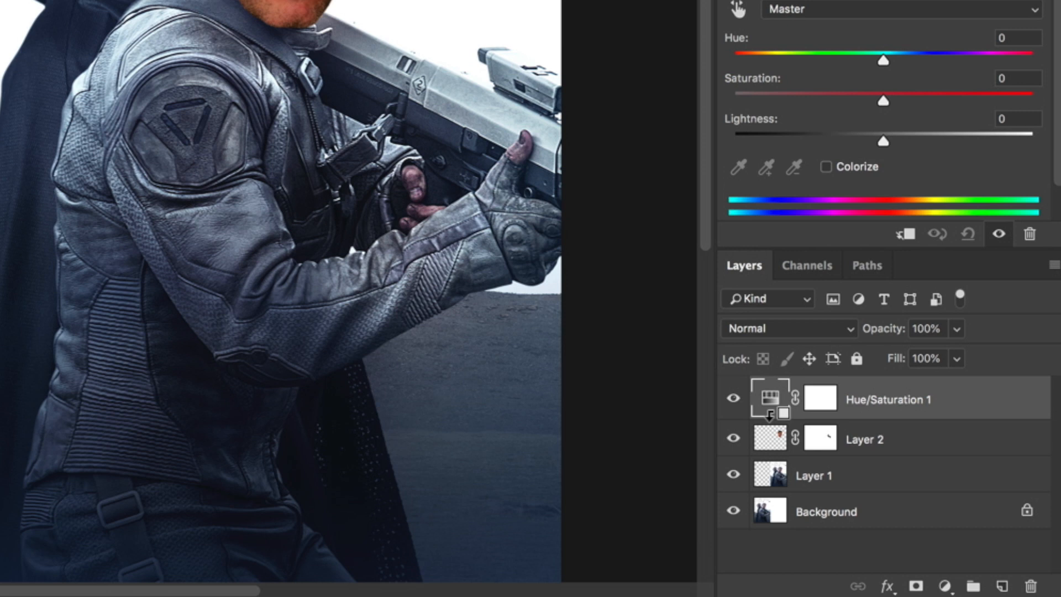
alt+click(770, 415)
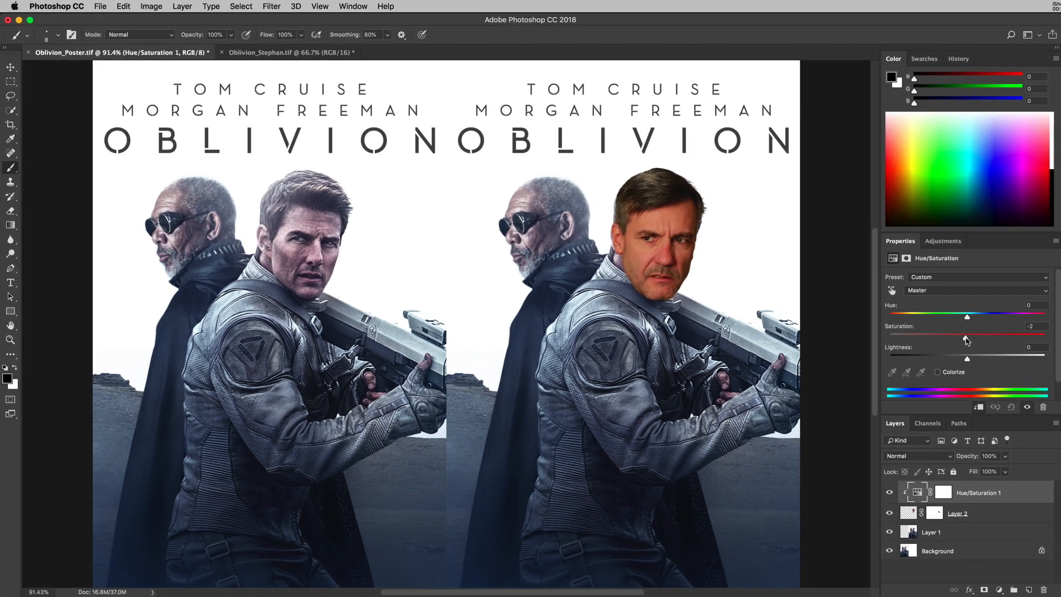
drag(966, 340, 931, 342)
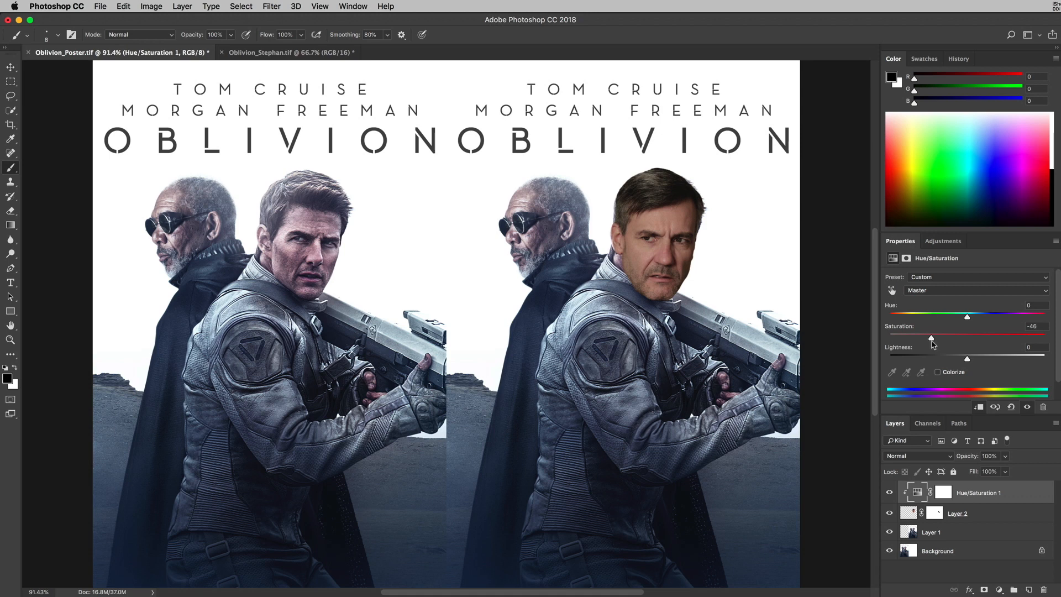
drag(967, 359, 973, 359)
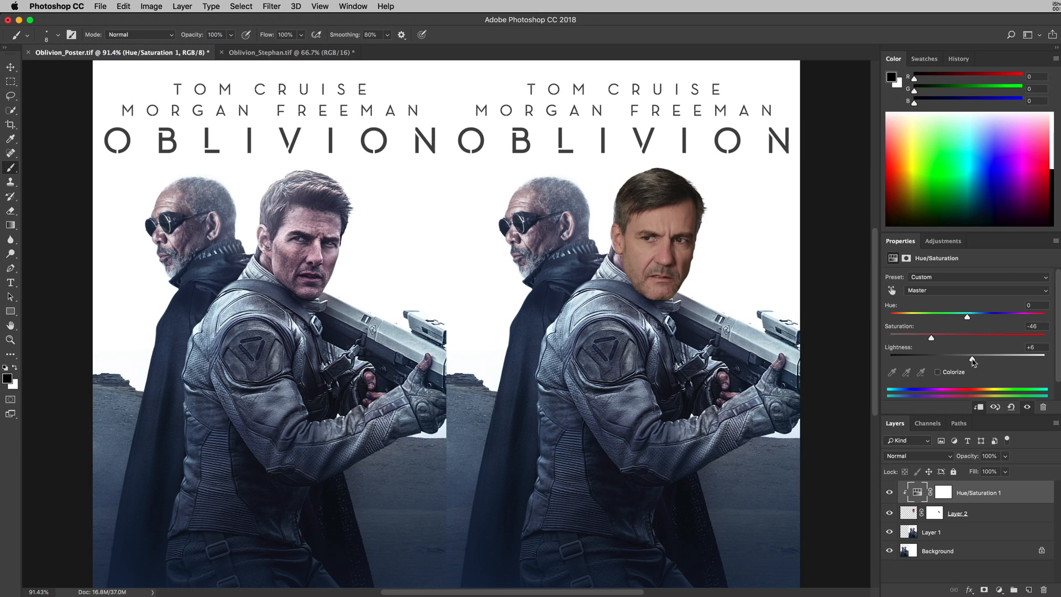
Fine-tune the Hue/Saturation adjustment to a hue of -5 and a saturation of about -61.
drag(967, 317, 972, 318)
drag(972, 319, 963, 319)
mouse_move(962, 318)
mouse_down()
mouse_move(1016, 319)
mouse_move(891, 319)
mouse_move(963, 322)
mouse_up()
drag(932, 339, 921, 341)
drag(974, 362, 973, 362)
drag(962, 318, 964, 319)
Add a Color Balance adjustment layer clipped above Hue/Saturation and shift its midtones slightly towards red, magenta and blue.
click(1022, 596)
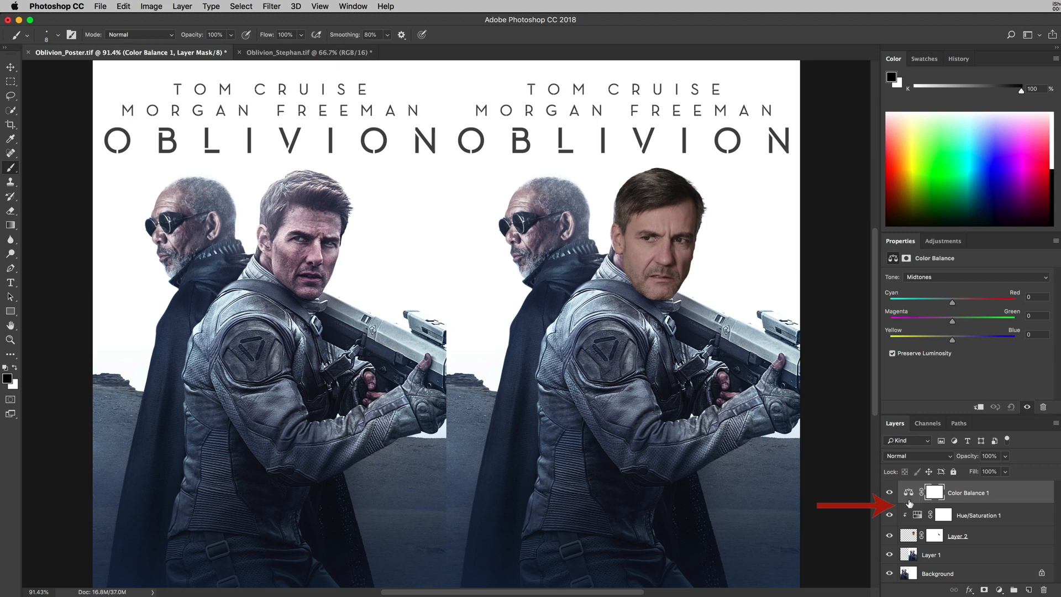
drag(909, 496, 910, 500)
alt+click(909, 500)
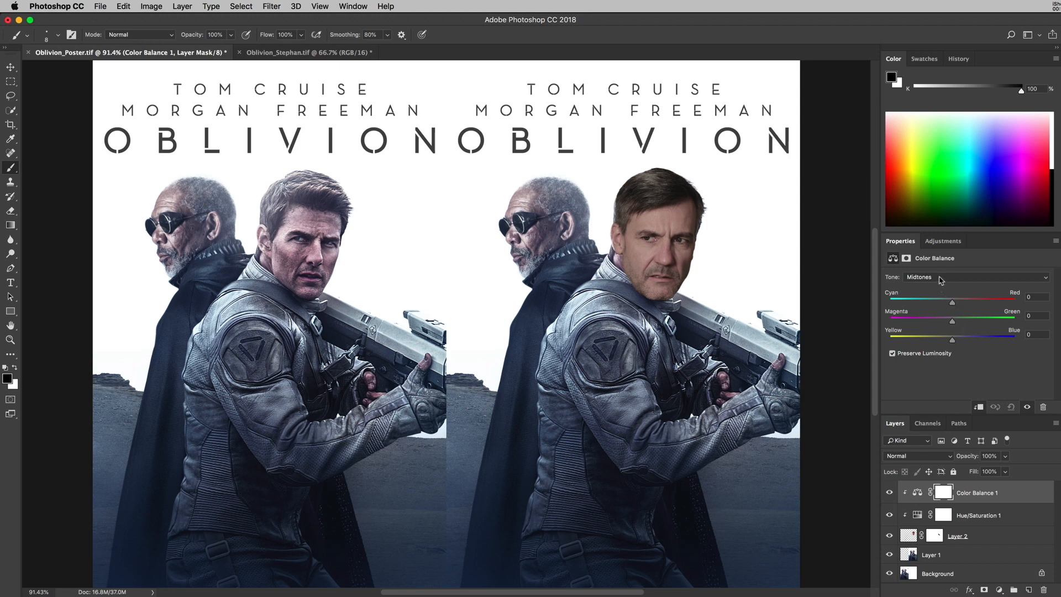
drag(955, 307, 954, 339)
Lower the Hue/Saturation adjustment's lightness to about +1 and reduce its saturation a little further.
click(943, 515)
drag(972, 362, 970, 361)
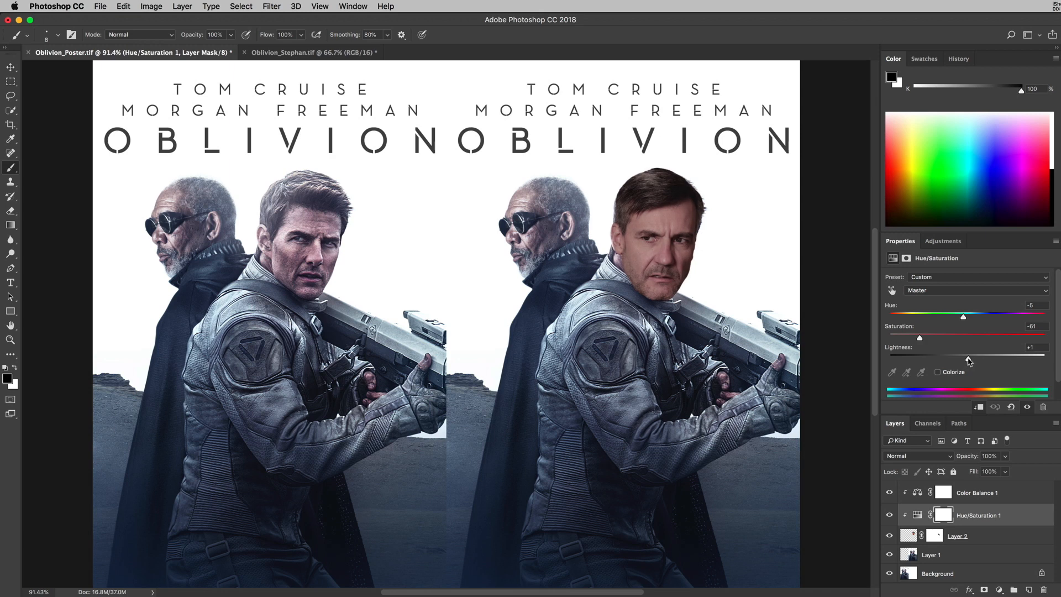
drag(920, 339, 913, 339)
Add a Levels adjustment layer clipped above Color Balance, set its midtone input to 1.28 and raise the black output level slightly.
click(944, 493)
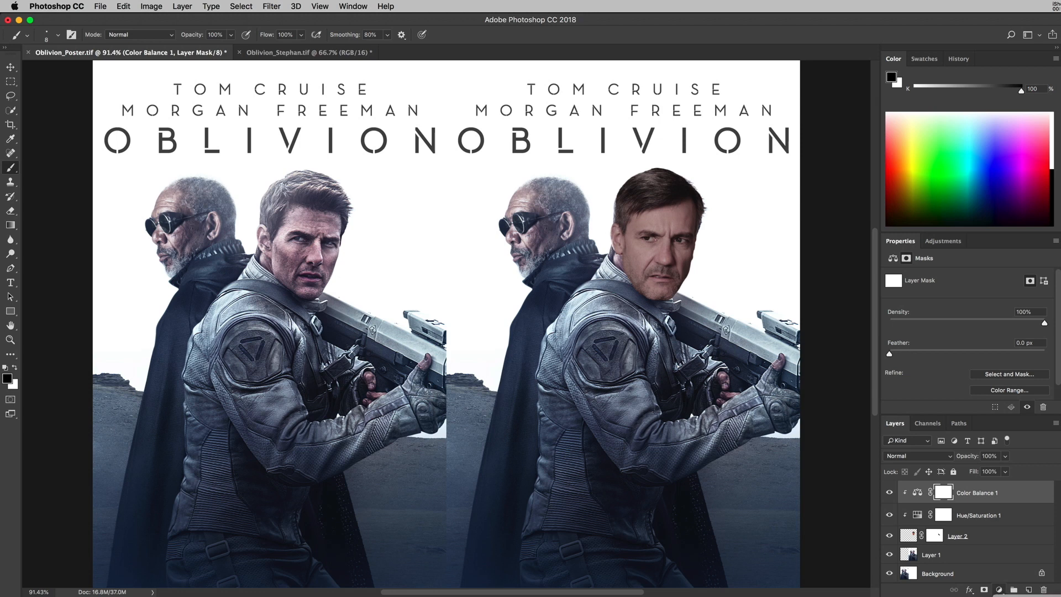
click(1021, 595)
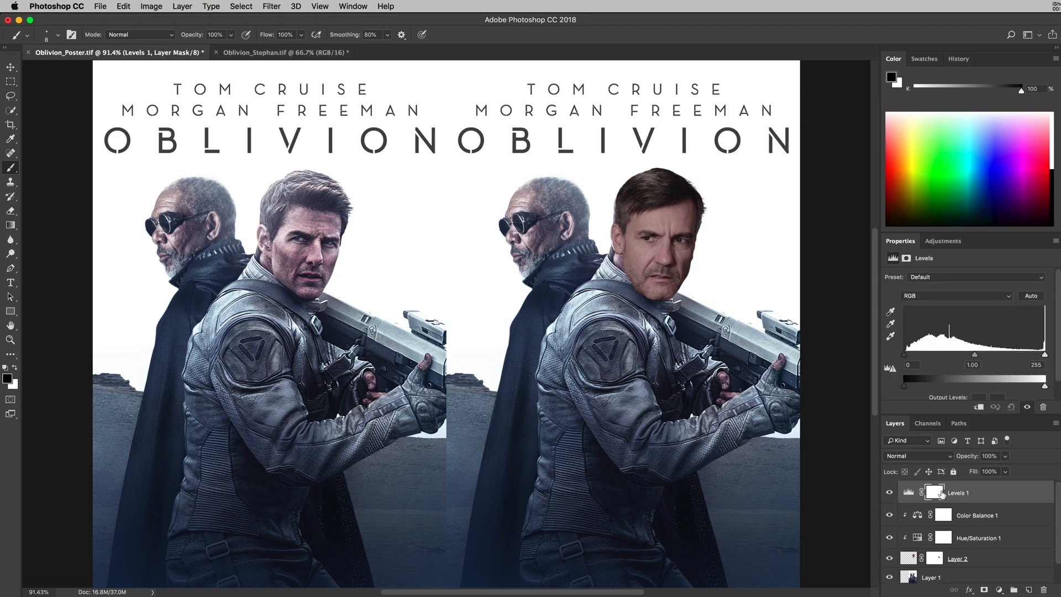
alt+click(911, 502)
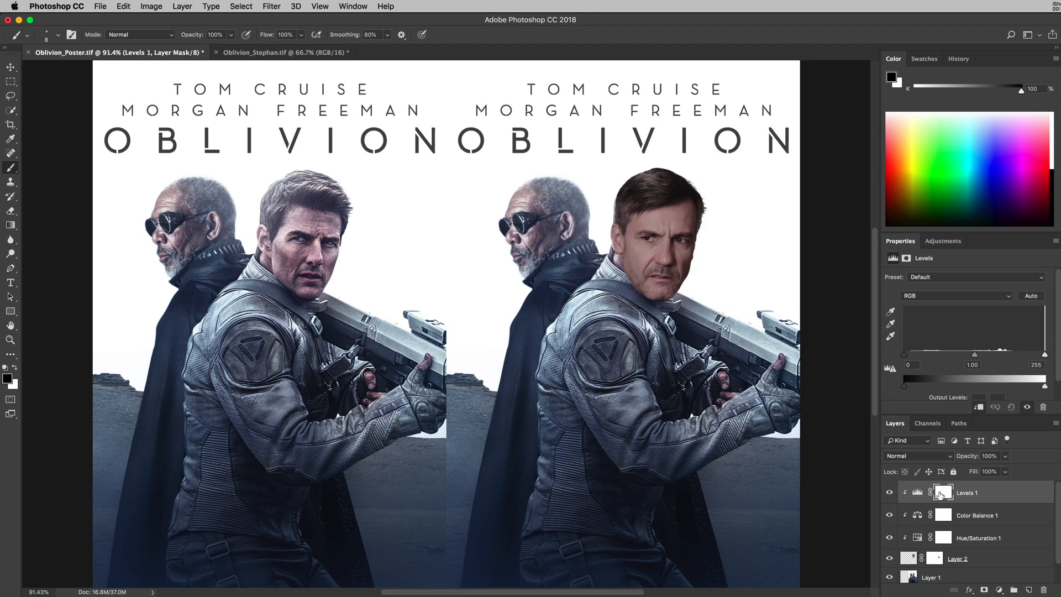
click(917, 492)
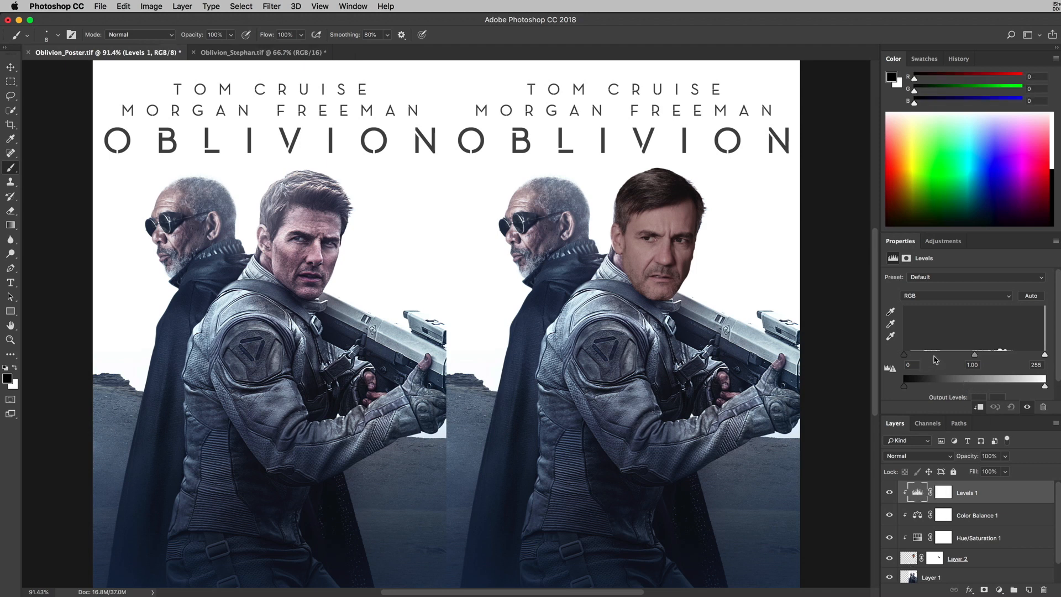
drag(976, 359, 970, 357)
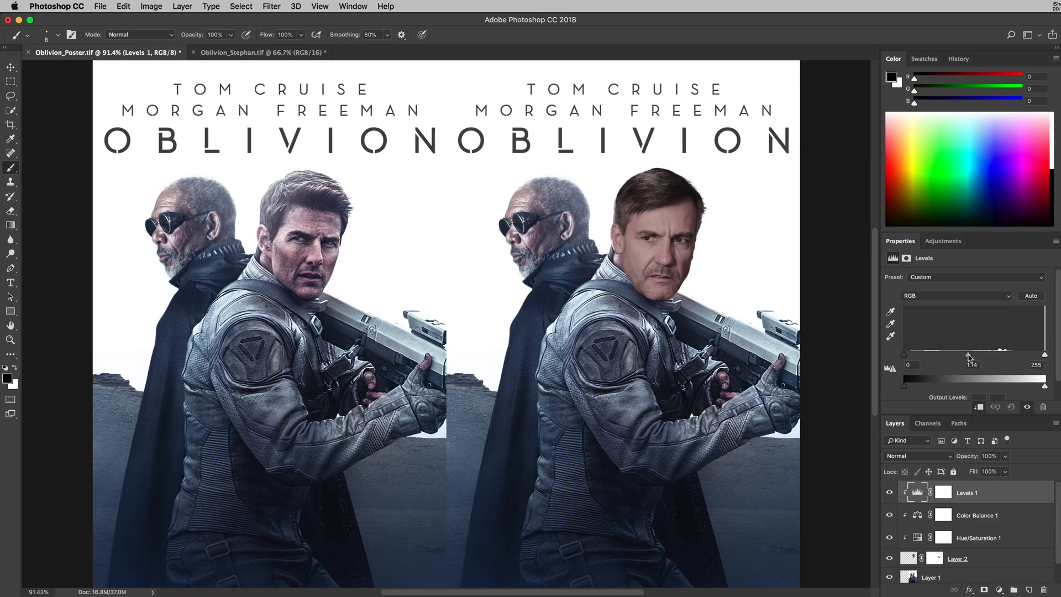
drag(969, 358, 963, 357)
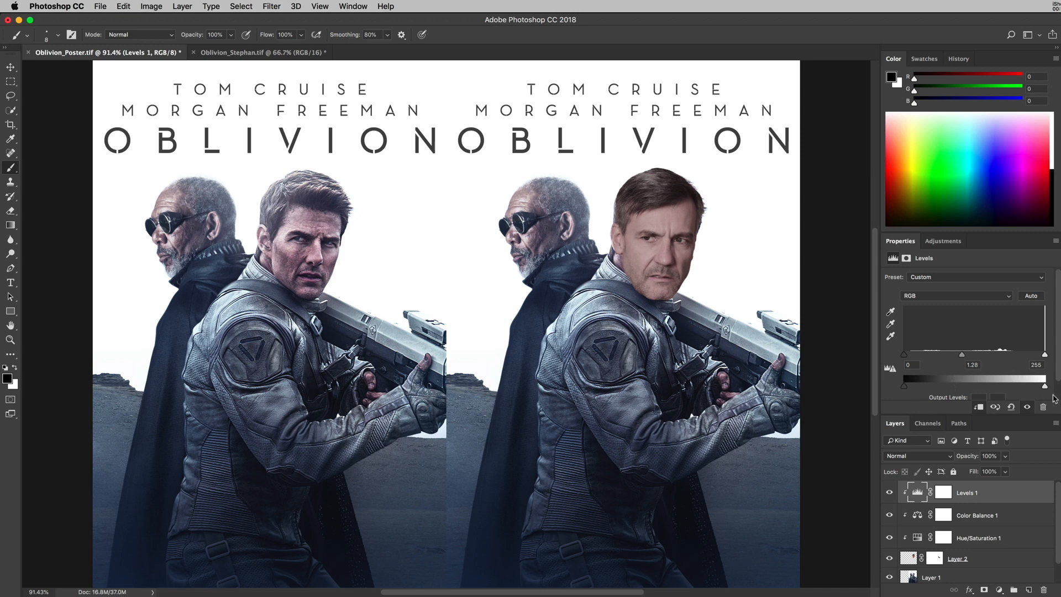
drag(1043, 390, 1053, 391)
drag(907, 390, 909, 390)
Set the Cyan–Red midtone value of the Color Balance adjustment to +8.
click(917, 519)
drag(957, 305, 958, 306)
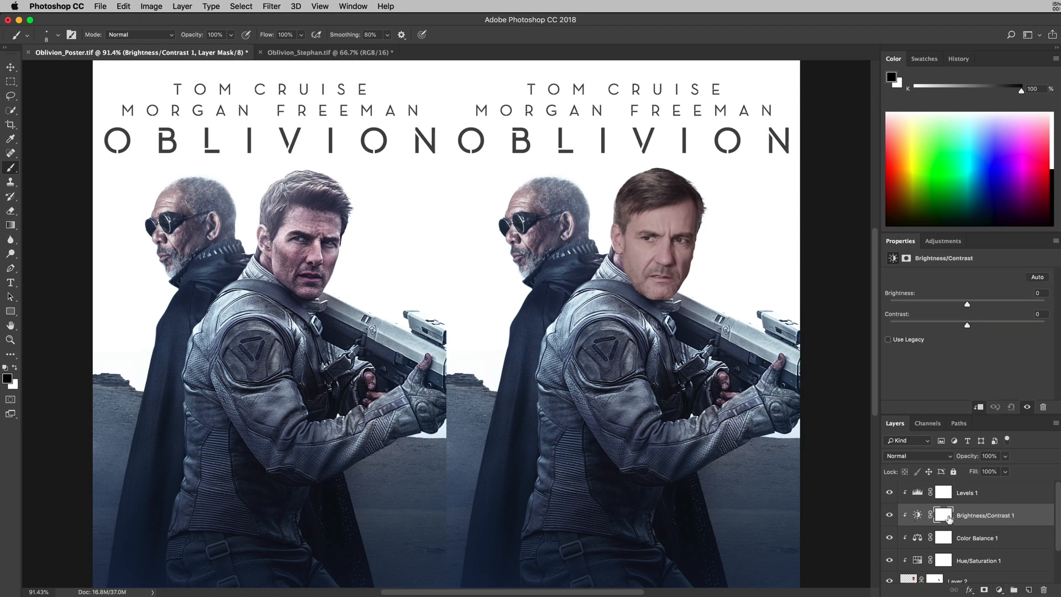
Add a clipped Brightness/Contrast adjustment above Color Balance with brightness 5 and contrast 23.
click(917, 515)
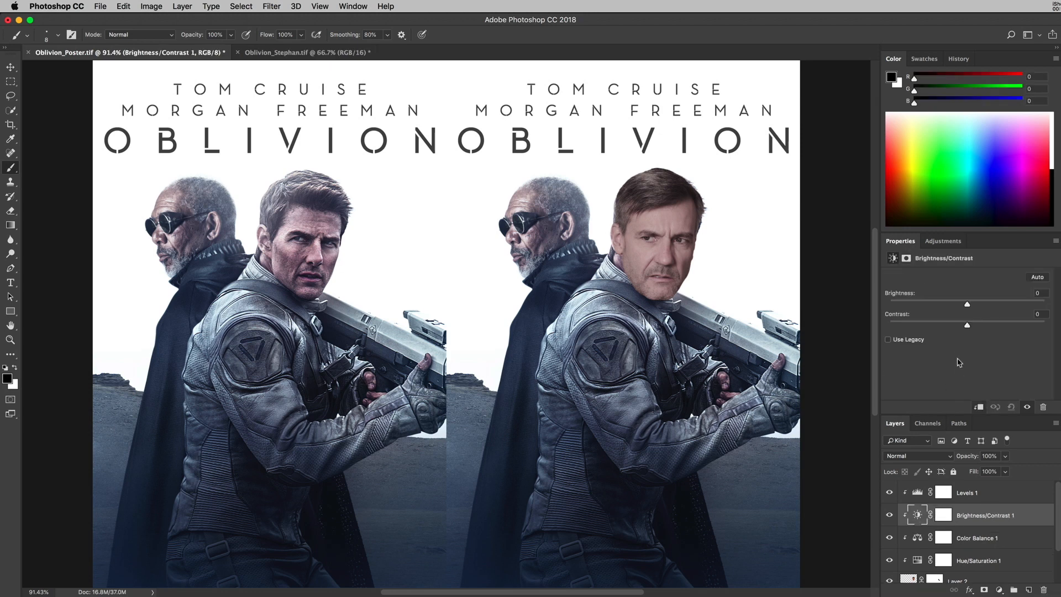
drag(968, 326, 979, 329)
drag(968, 305, 971, 306)
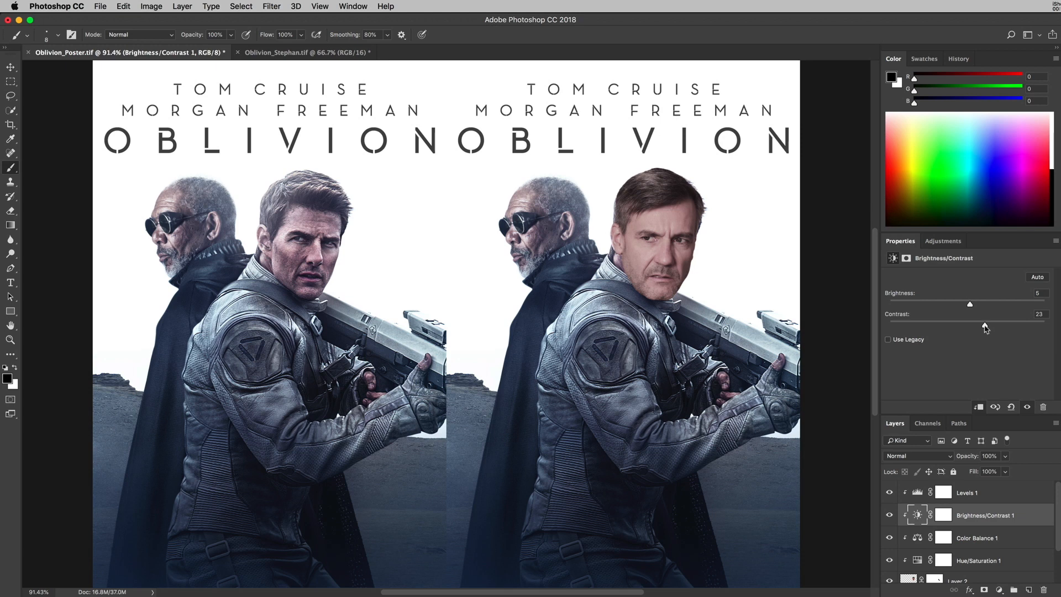
Review the settings of the Levels, Brightness/Contrast, Color Balance and Hue/Saturation adjustments clipped to the head.
click(943, 491)
click(916, 515)
click(918, 537)
click(918, 561)
click(916, 539)
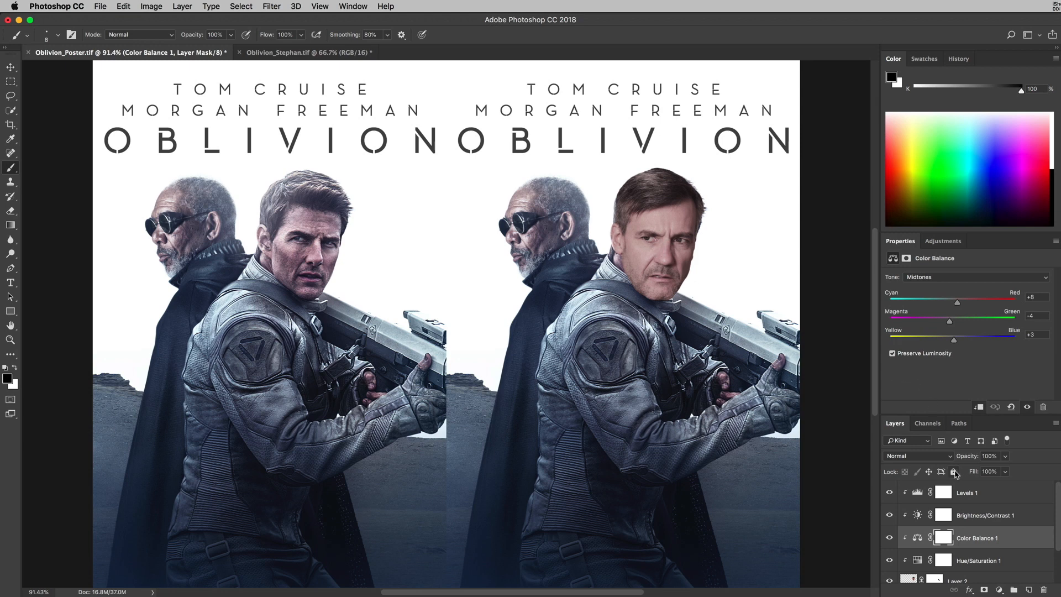
Add a new empty layer directly above the Levels 1 adjustment layer.
click(940, 491)
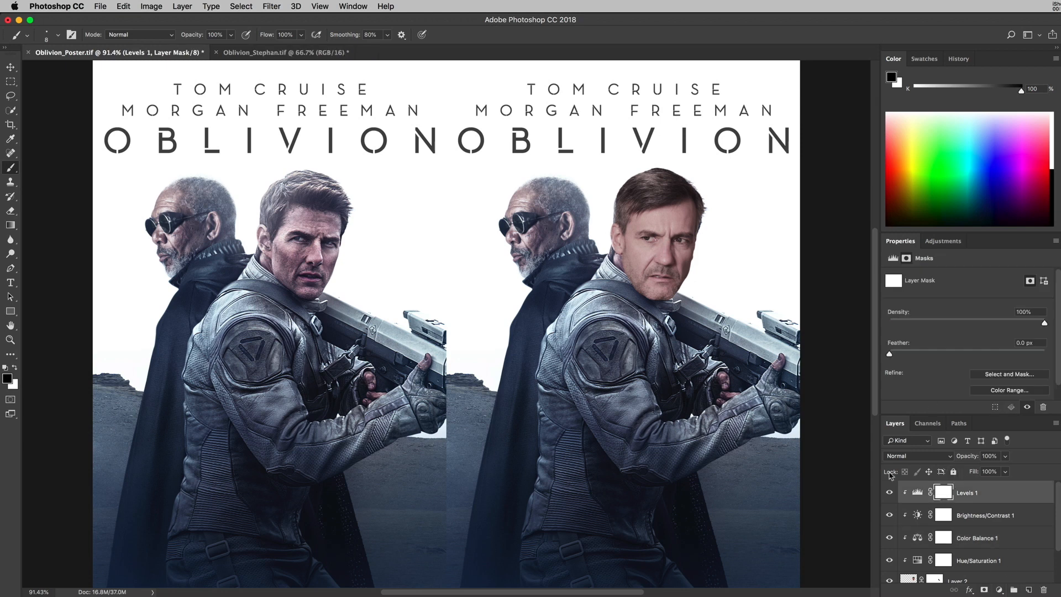
click(913, 493)
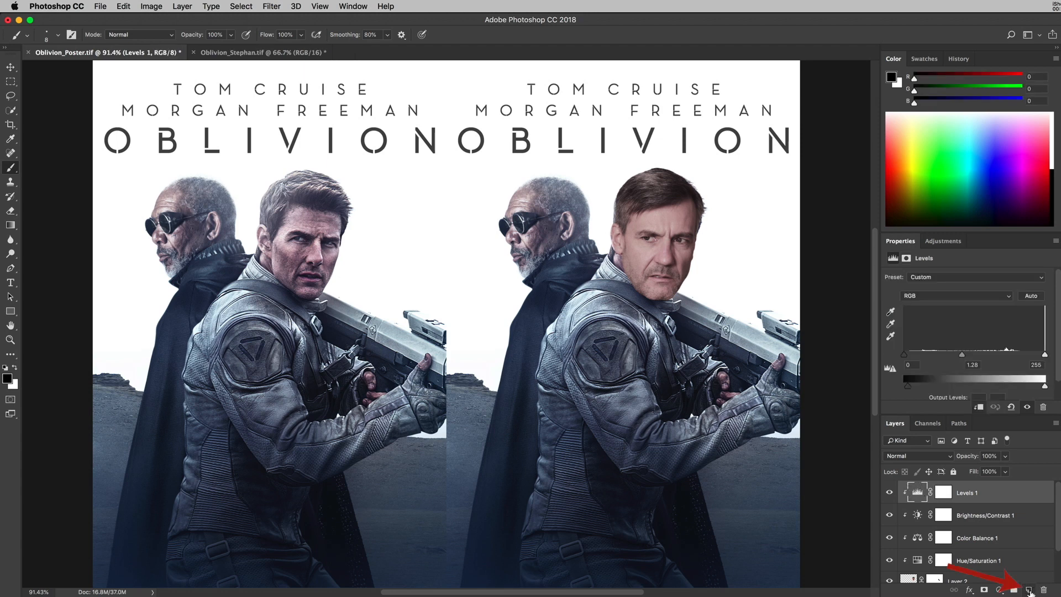
click(1030, 591)
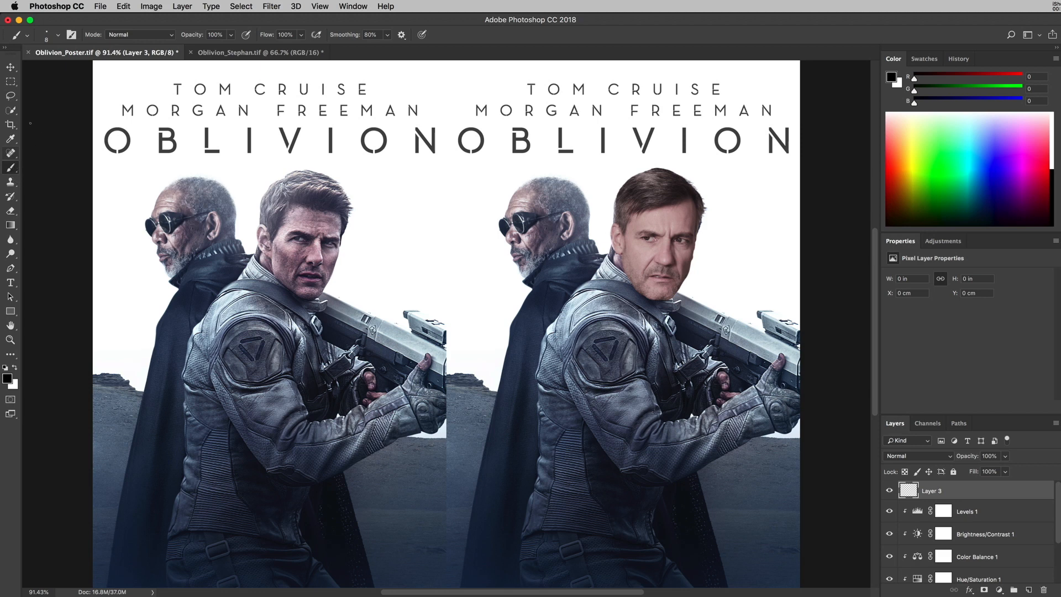
Look through the General, Dry Media, Wet Media and Special Effects brush presets for a skin-texture brush.
click(59, 35)
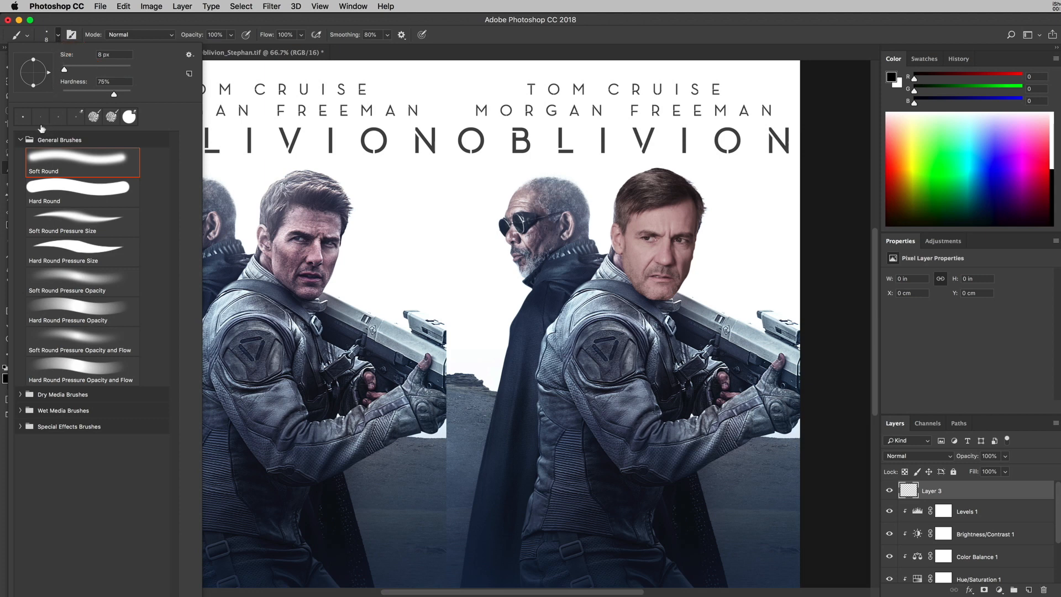
click(20, 141)
click(21, 141)
click(20, 394)
scroll(104, 442, down, 1)
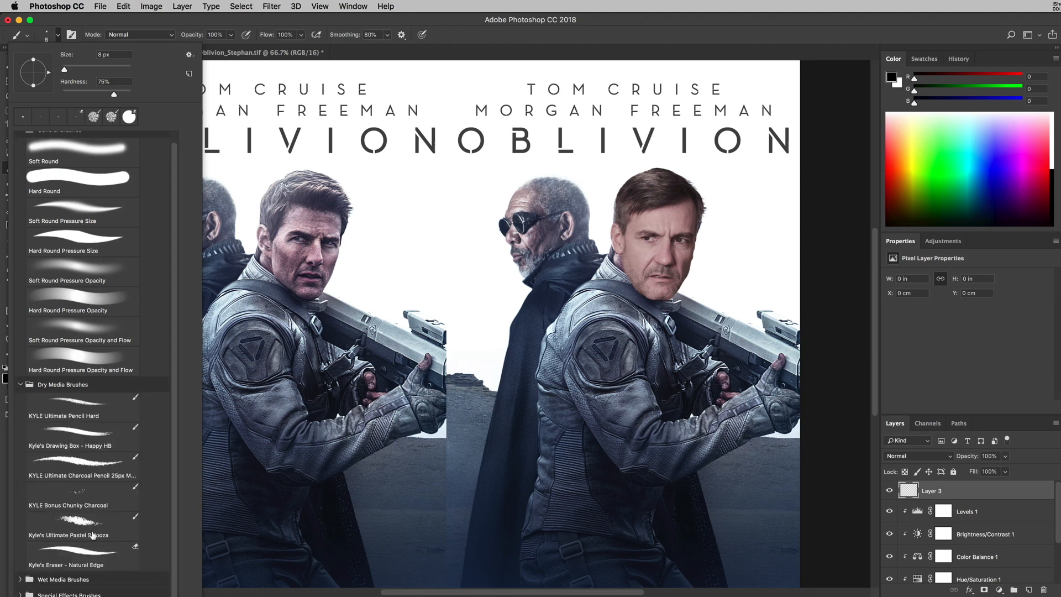
scroll(92, 250, up, 1)
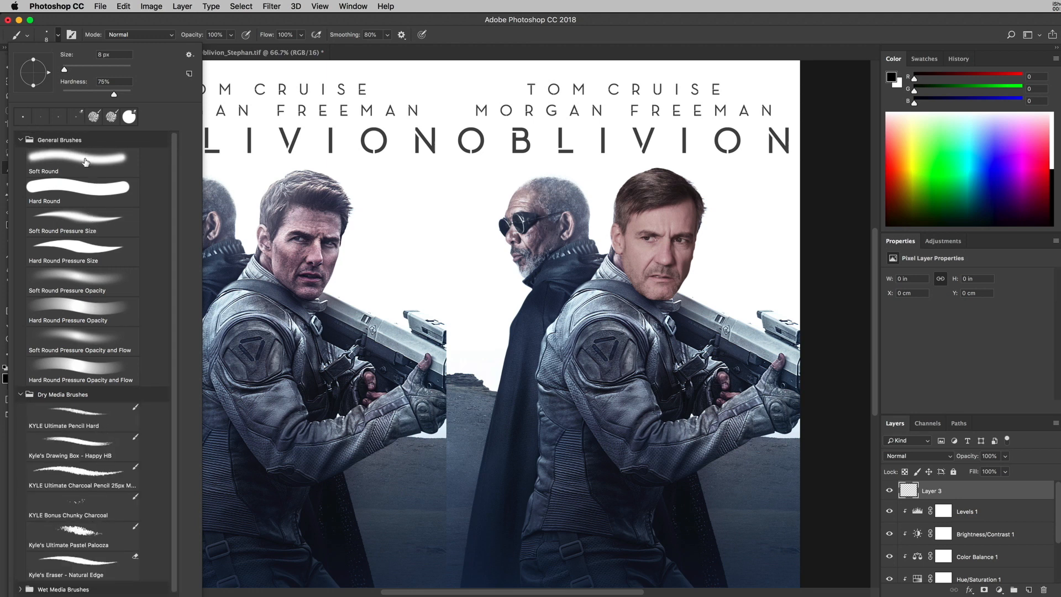
click(20, 395)
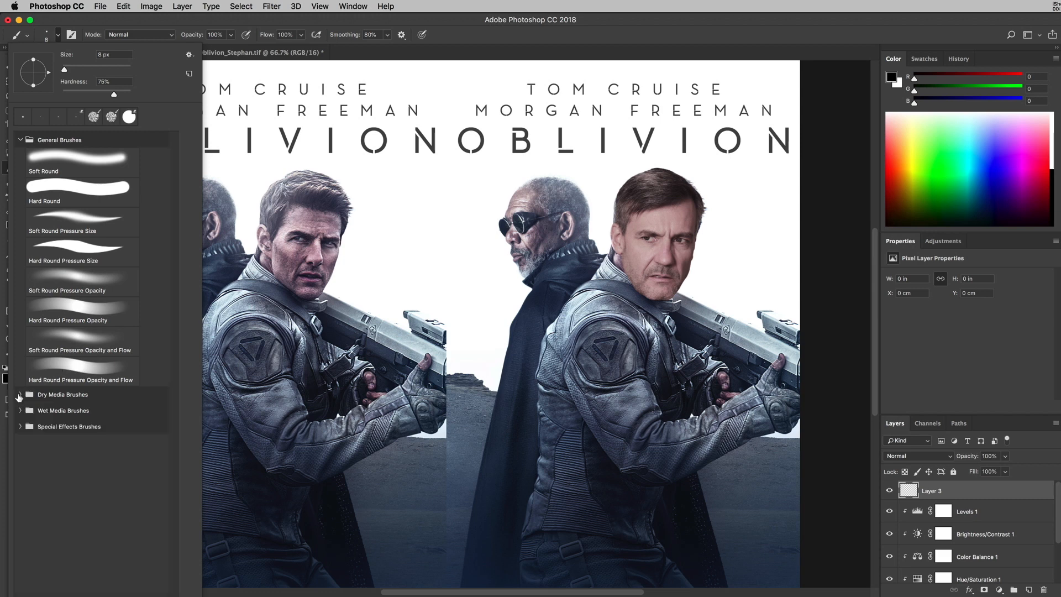
click(21, 410)
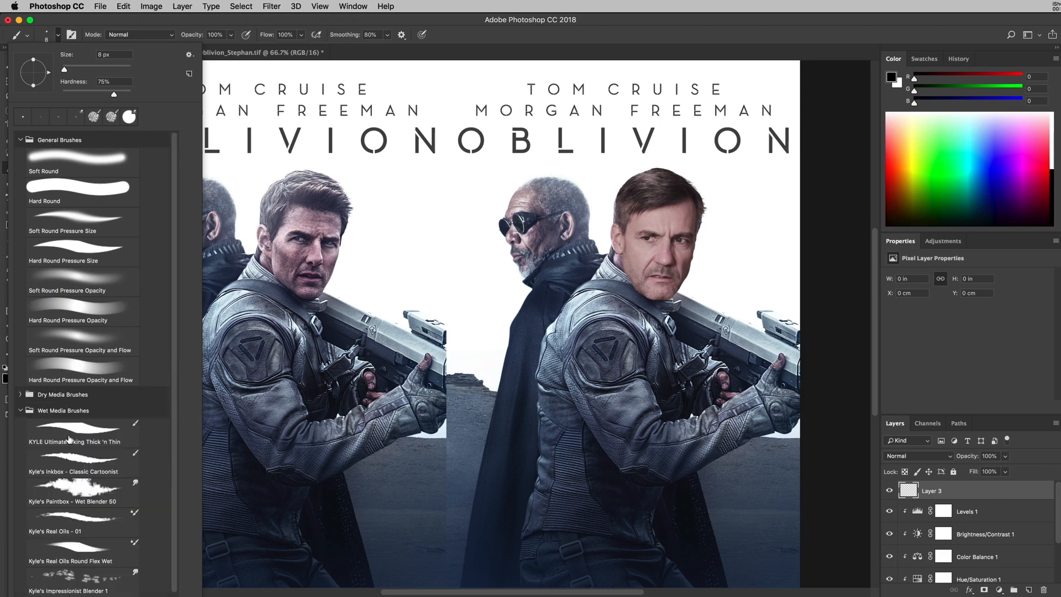
scroll(70, 439, down, 1)
click(21, 401)
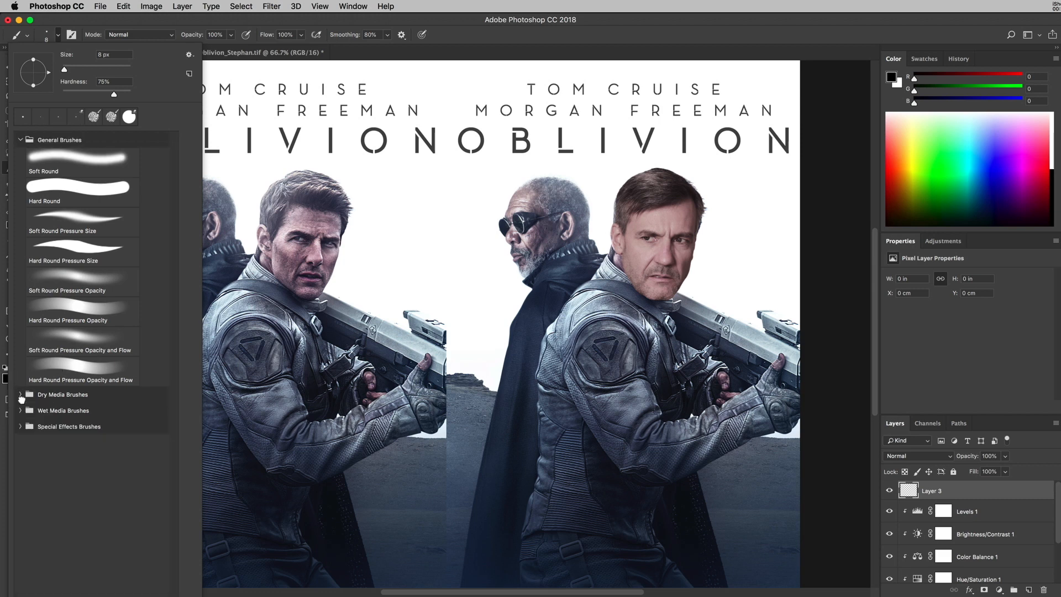
click(22, 428)
scroll(91, 442, down, 3)
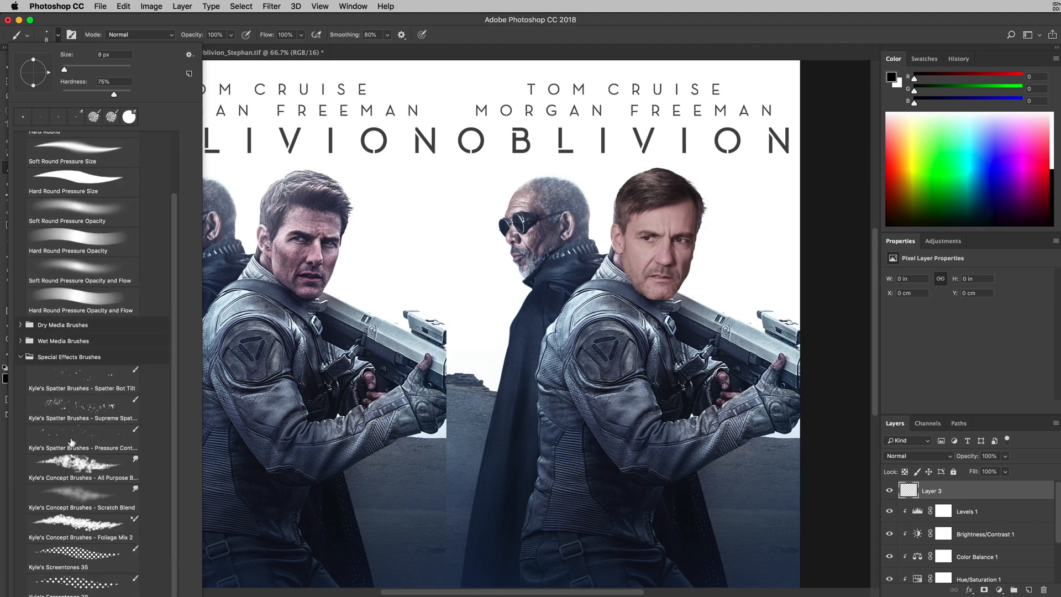
scroll(74, 383, up, 3)
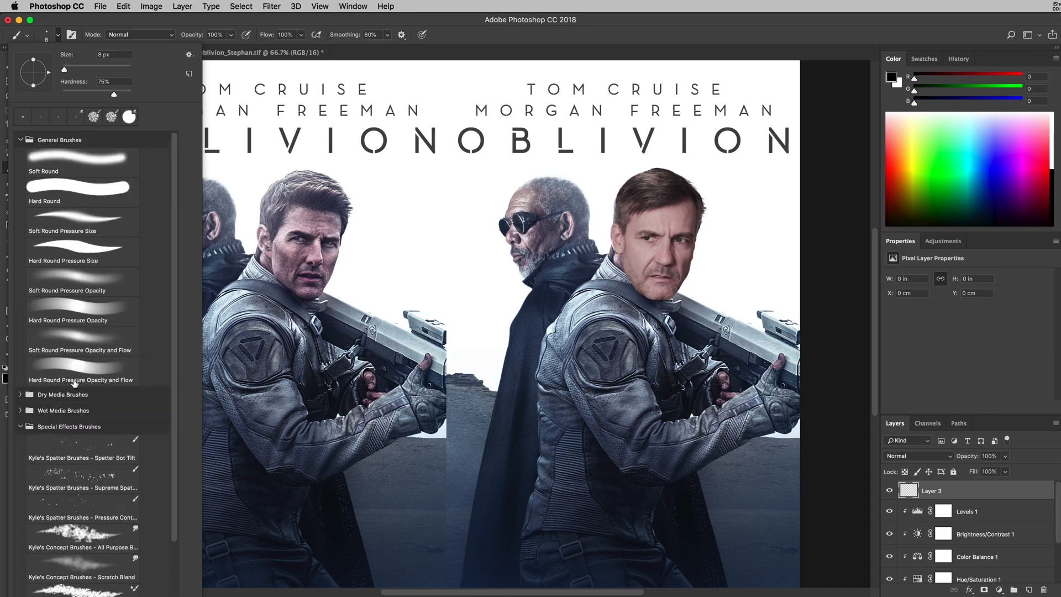
scroll(98, 117, up, 8)
Choose the recently used speckled texture brush and enlarge it to 150 px over the man's forehead.
click(95, 116)
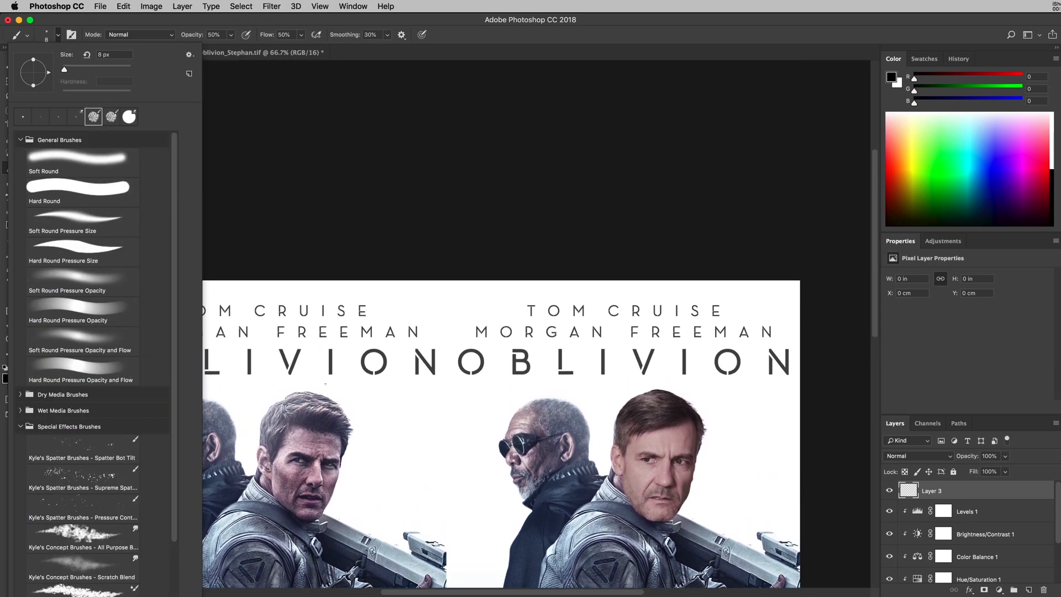
scroll(326, 383, down, 6)
scroll(326, 384, up, 4)
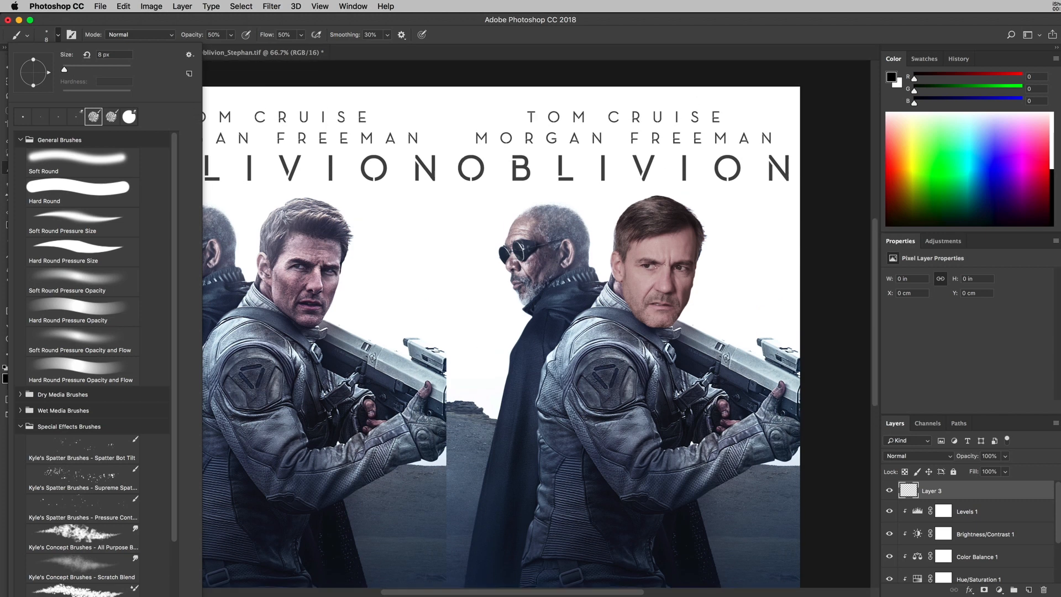
click(663, 254)
key(bracketright)
key(bracketright)
key(bracketright)
key(bracketright)
key(bracketright)
key(bracketright)
key(bracketright)
key(bracketright)
key(bracketright)
key(bracketright)
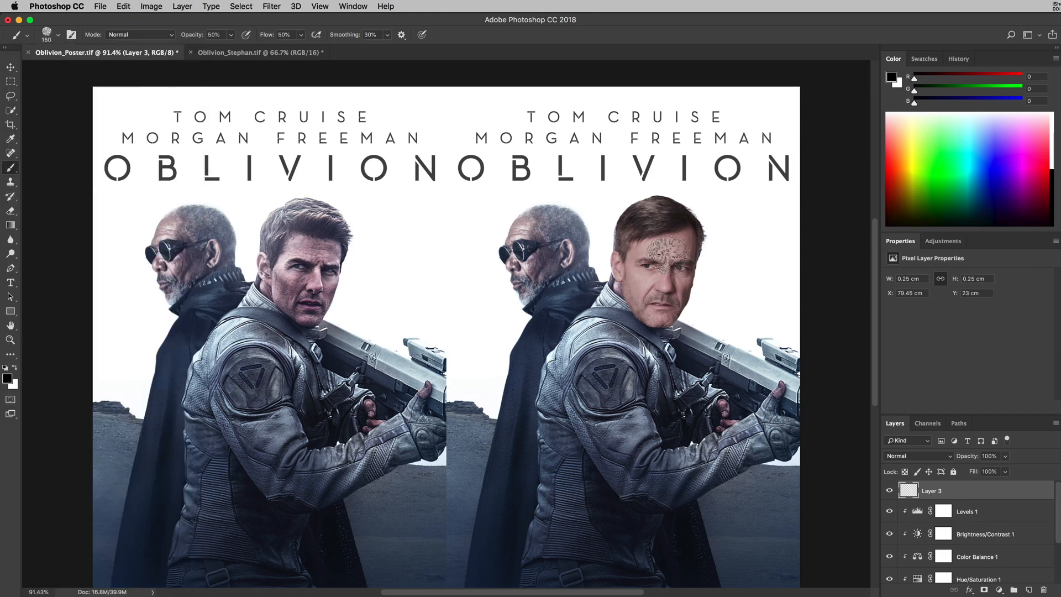
key(bracketright)
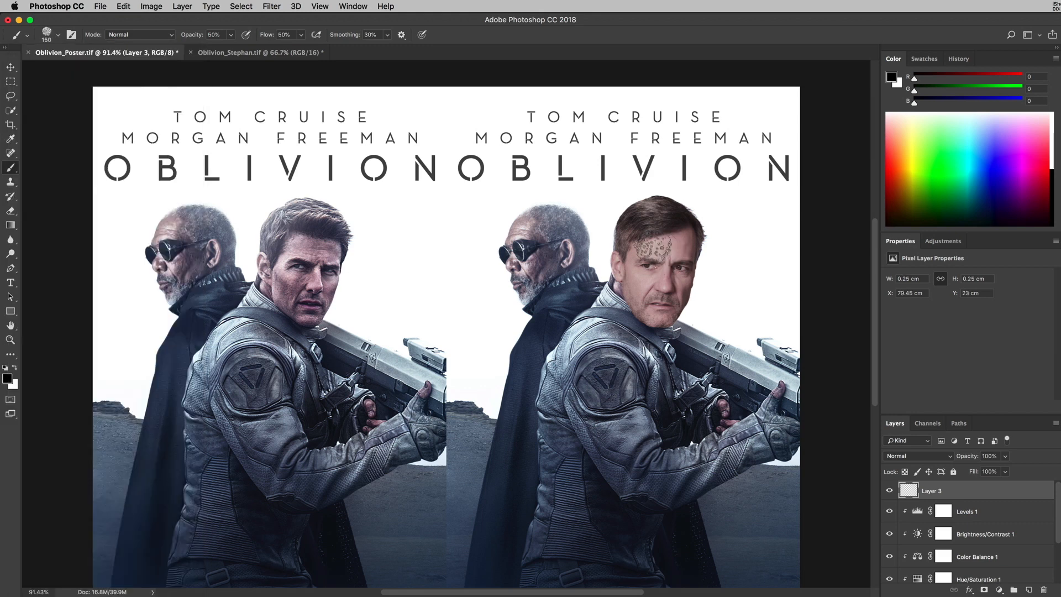
Try a stroke of the speckled brush on the white background between the two posters and undo it.
mouse_move(452, 246)
mouse_down()
mouse_move(481, 298)
mouse_move(470, 246)
mouse_move(432, 287)
mouse_move(494, 336)
mouse_up()
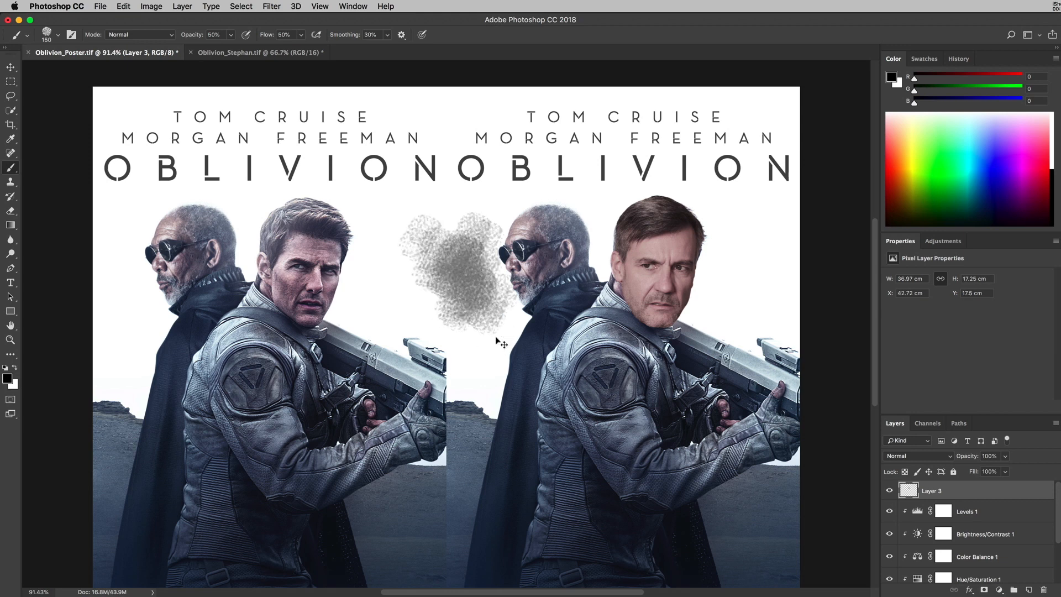
key(ctrl+z)
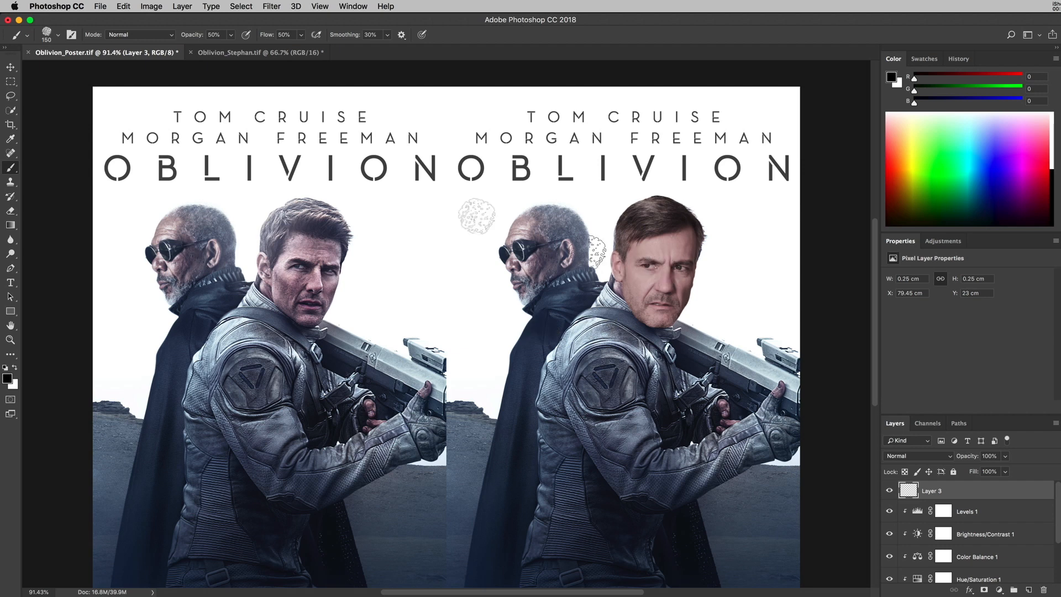
Reduce the speckled texture brush to 80 px.
key(bracketleft)
key(bracketleft)
key(bracketleft)
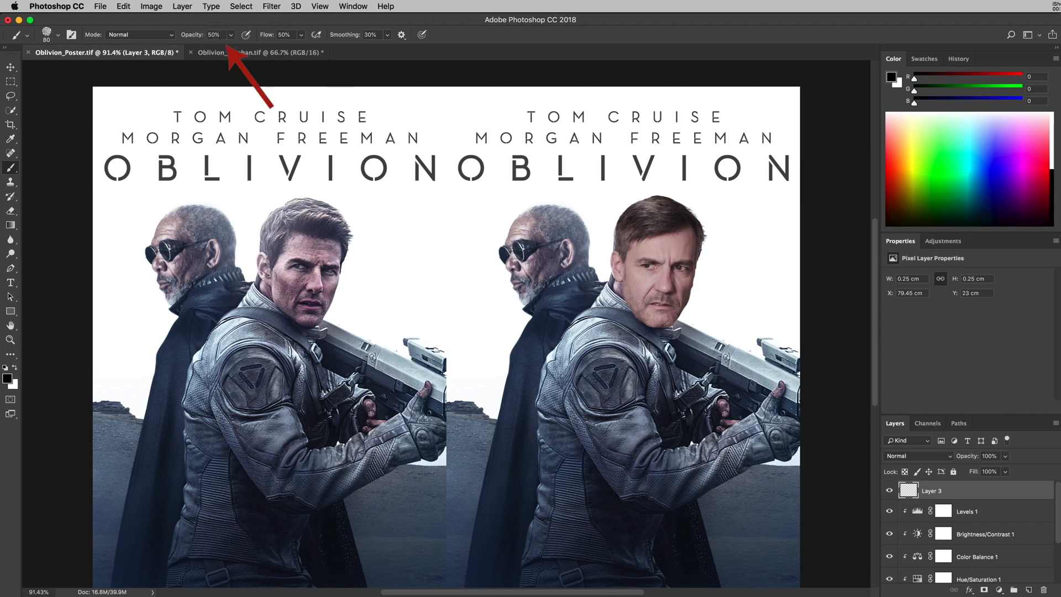
Set the speckled brush's opacity and flow to 25% each.
text(25)
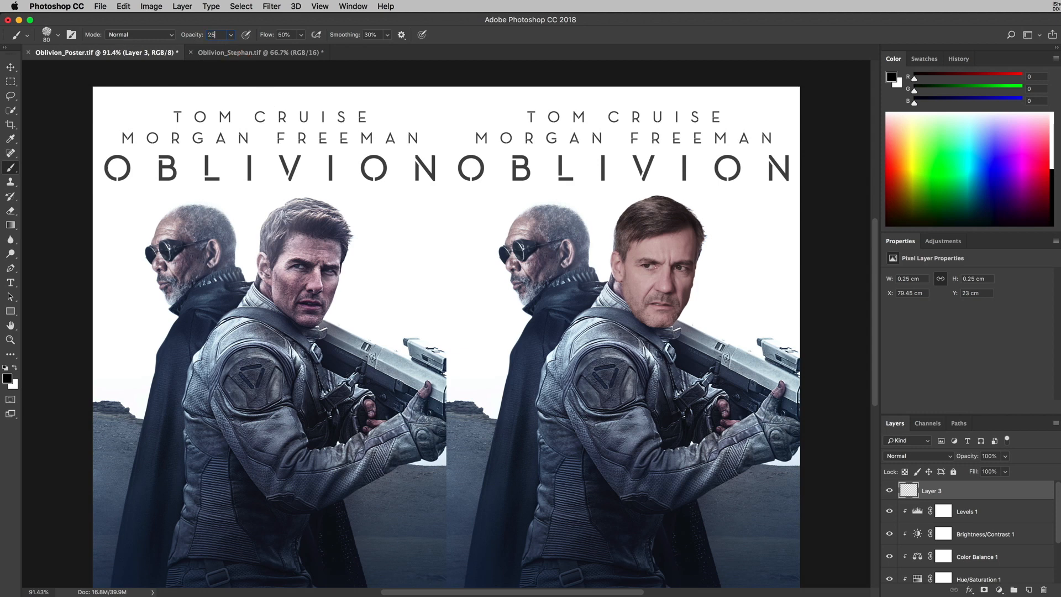
key(Tab)
text(25)
key(Tab)
key(Tab)
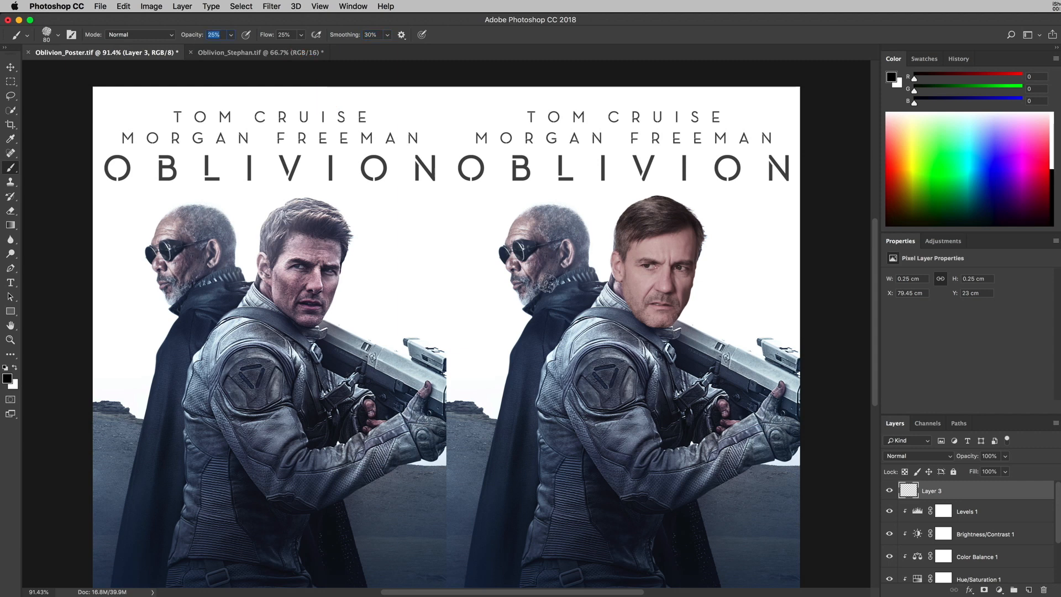
Set the foreground colour to a dark grey of RGB 47, 42, 42 for the texture brush.
click(891, 79)
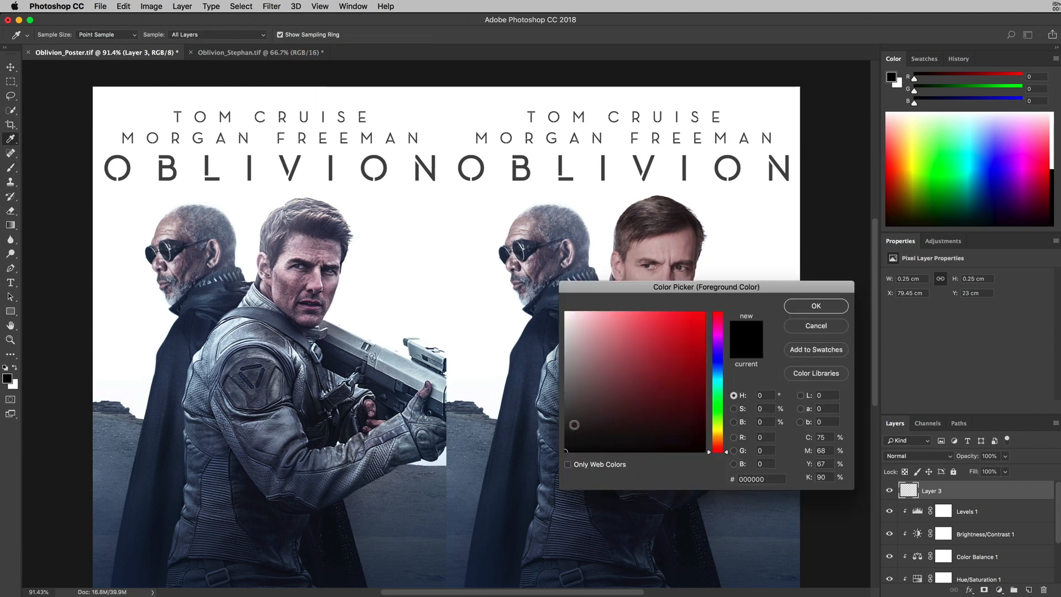
click(573, 416)
mouse_move(573, 416)
mouse_down()
mouse_move(591, 407)
mouse_move(583, 400)
mouse_move(580, 426)
mouse_up()
click(827, 307)
key(b)
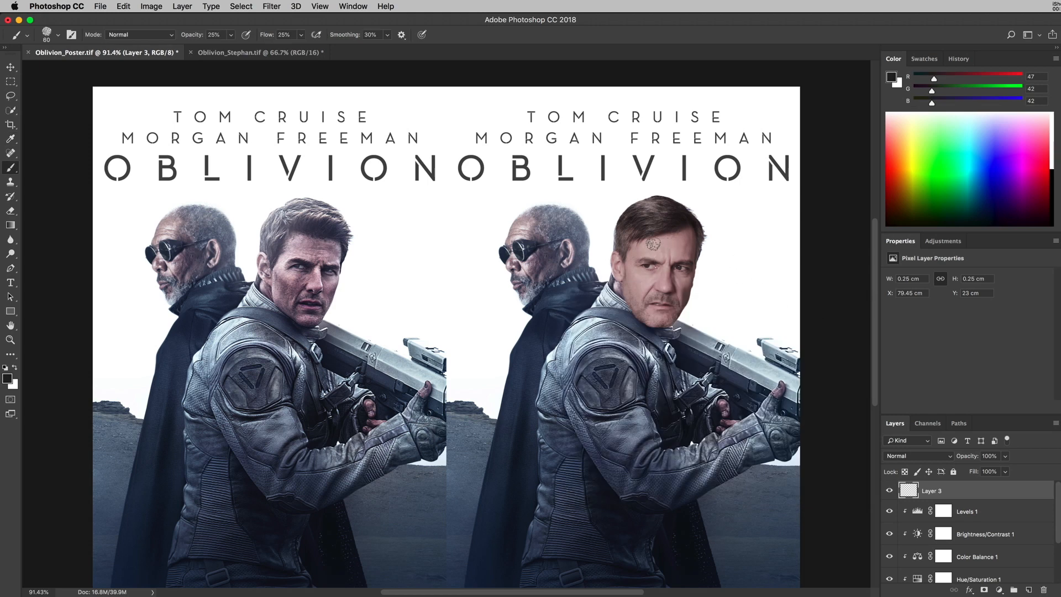
Paint subtle speckled skin texture over the portrait man's forehead, cheeks, nose and chin on Layer 3, reducing the brush to 60 px.
mouse_move(661, 243)
mouse_down()
mouse_move(674, 242)
mouse_move(645, 245)
mouse_up()
mouse_move(654, 285)
mouse_down()
mouse_move(628, 290)
mouse_move(578, 287)
mouse_move(624, 293)
mouse_move(654, 282)
mouse_move(649, 291)
mouse_move(633, 282)
mouse_move(635, 292)
mouse_move(654, 285)
mouse_move(645, 295)
mouse_move(651, 290)
mouse_move(632, 283)
mouse_move(667, 296)
mouse_up()
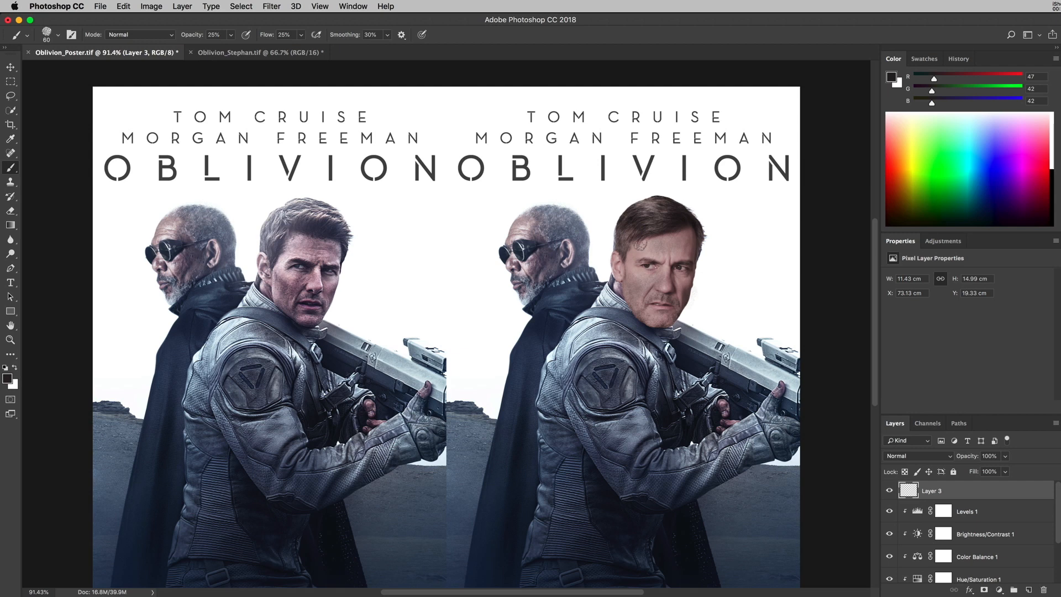
mouse_move(668, 241)
mouse_down()
mouse_move(648, 231)
mouse_move(625, 243)
mouse_up()
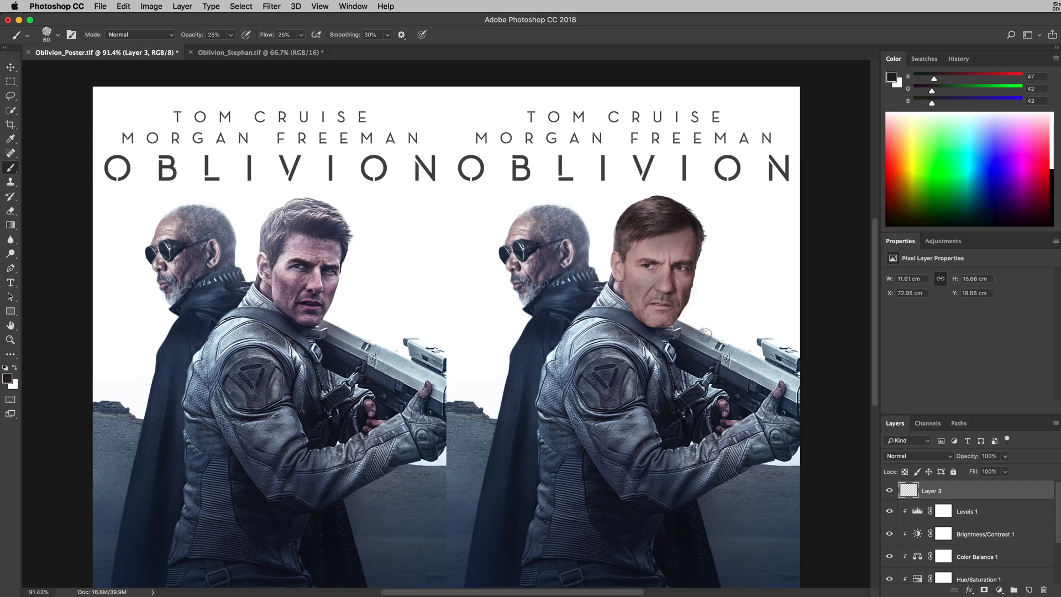
mouse_move(625, 275)
mouse_down()
mouse_move(619, 270)
mouse_move(657, 308)
mouse_up()
drag(659, 307, 655, 309)
drag(663, 271, 681, 277)
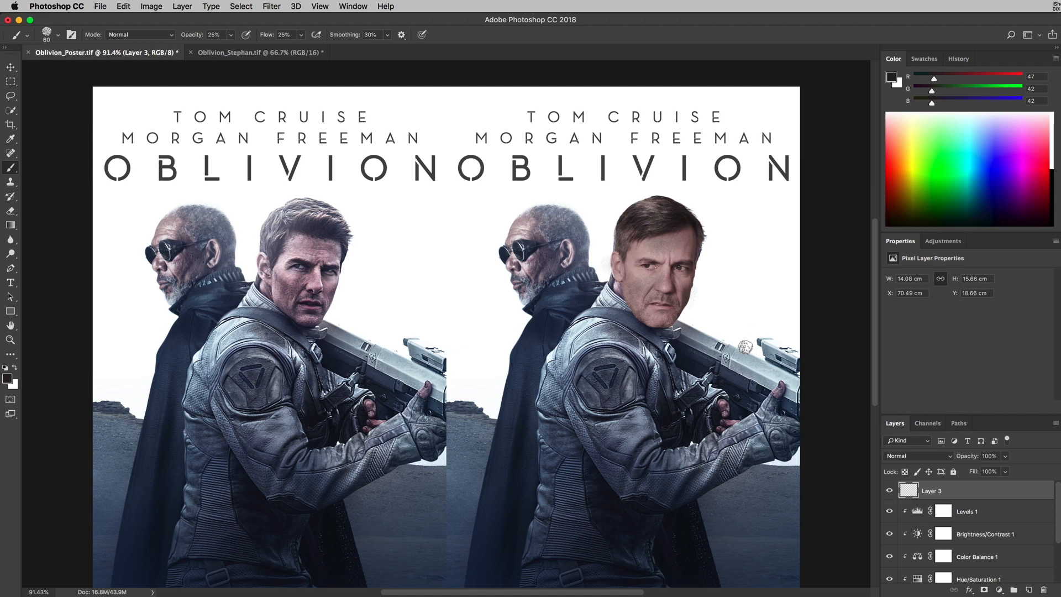
Review the layer stack from Layer 3 through the clipped adjustment layers down to the head layer and Background.
scroll(942, 524, down, 3)
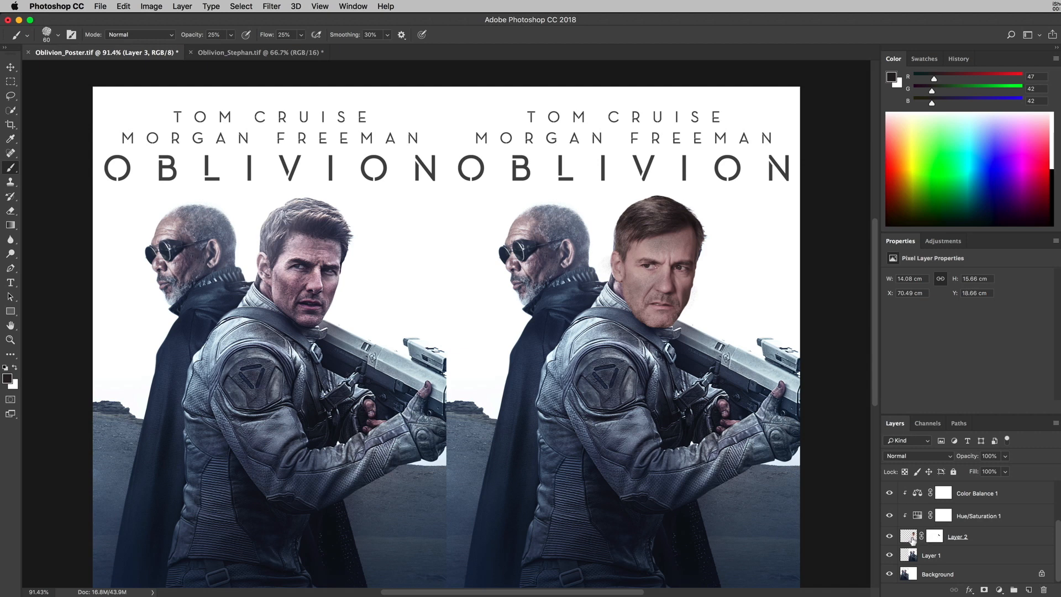
scroll(918, 525, up, 3)
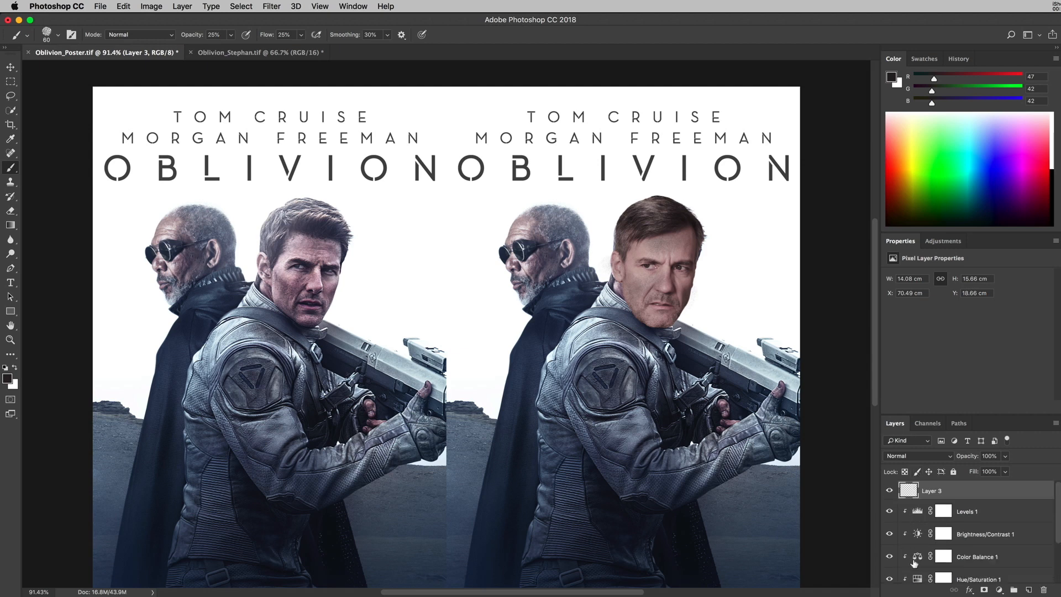
scroll(913, 565, down, 3)
scroll(915, 553, up, 1)
scroll(917, 500, up, 2)
scroll(917, 547, down, 3)
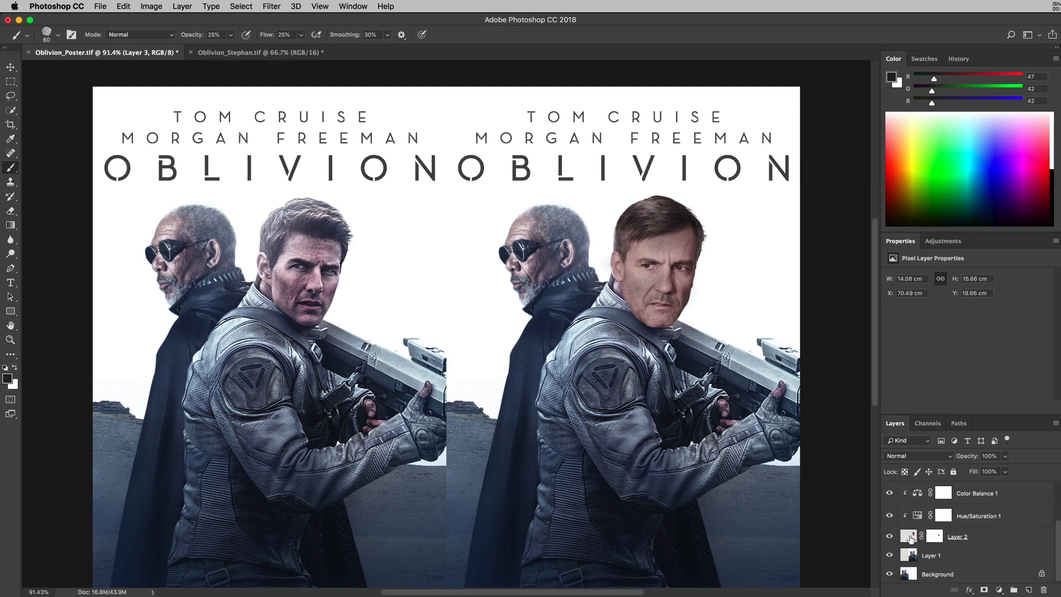
scroll(911, 537, up, 3)
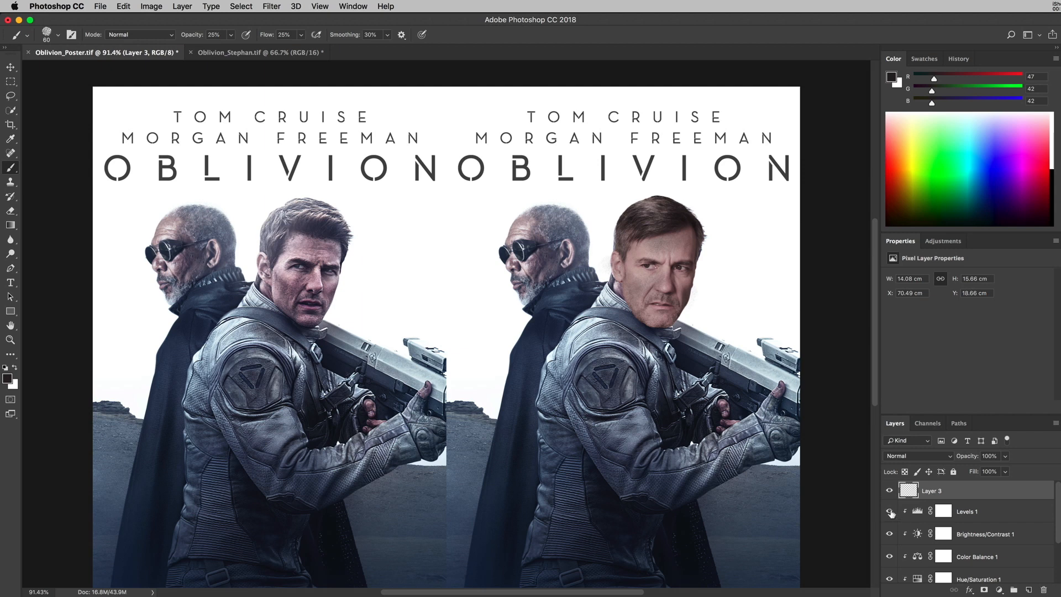
Hide and show Layer 3 repeatedly to compare the face with and without the painted texture.
click(890, 490)
click(890, 491)
click(889, 491)
click(890, 491)
click(889, 491)
click(890, 491)
click(889, 491)
click(890, 491)
Switch to the Eraser over the portrait man's head and enlarge it to 45 px.
scroll(729, 279, up, 3)
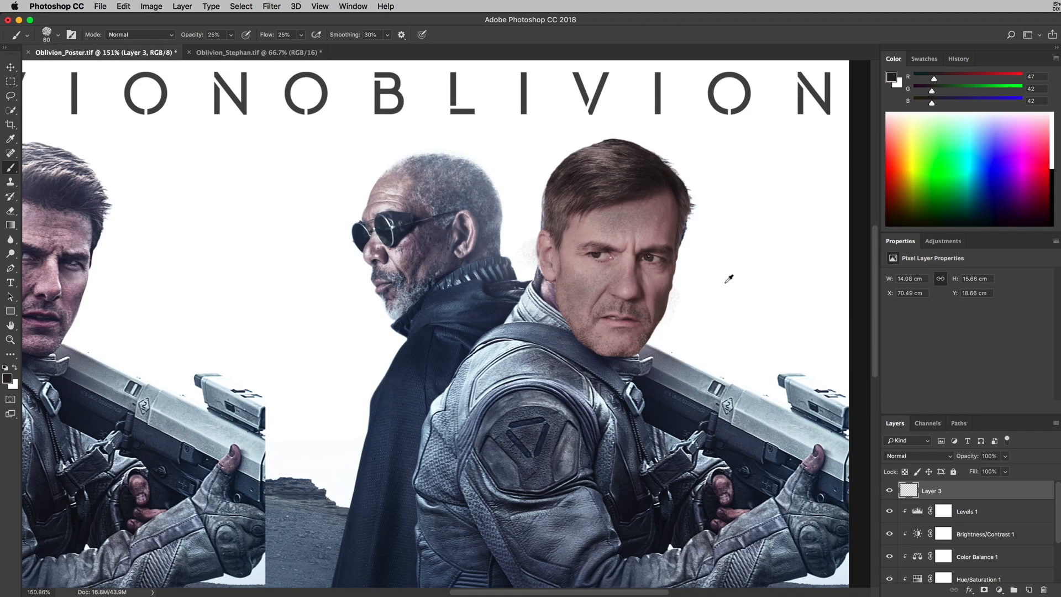
scroll(730, 279, up, 3)
drag(604, 280, 594, 306)
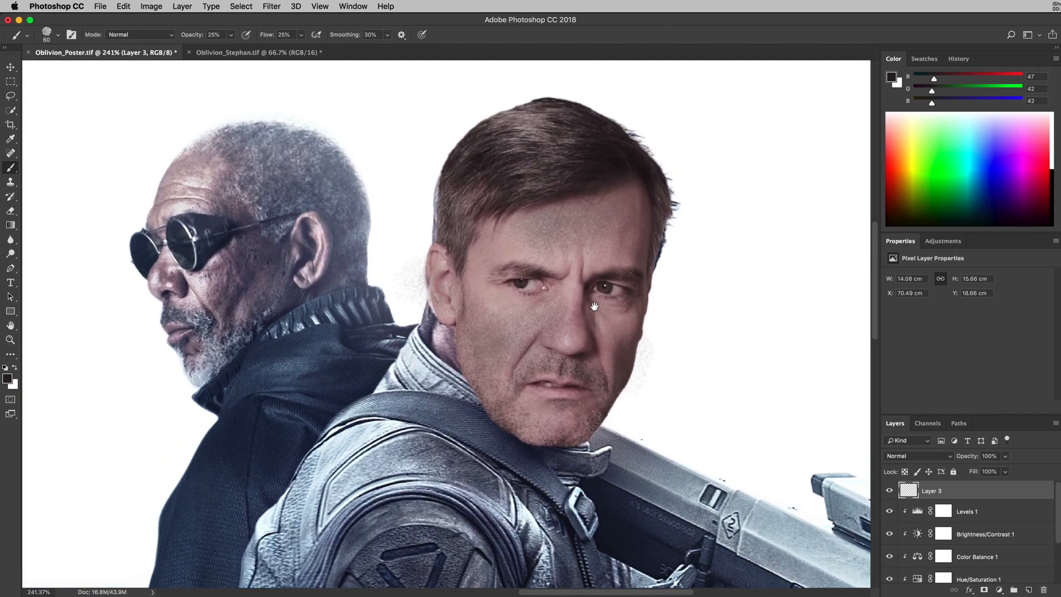
click(11, 211)
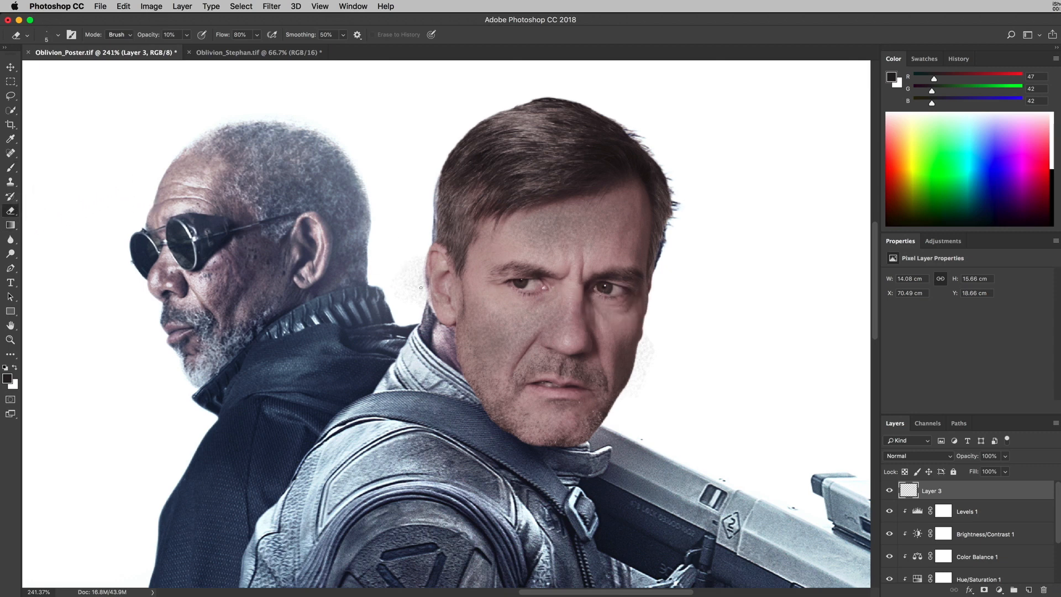
key(bracketright)
key(bracketright)
key(bracketright)
key(bracketright)
key(bracketright)
key(bracketright)
key(bracketright)
key(bracketright)
key(bracketright)
key(bracketright)
key(bracketright)
Set the Eraser's opacity and flow to 100% each.
click(178, 34)
text(100)
key(Tab)
text(100)
key(Return)
Erase the texture specks spilled outside the head beside the ear, along the neck and next to the jaw on Layer 3.
mouse_move(409, 281)
mouse_down()
mouse_move(410, 246)
mouse_move(413, 302)
mouse_move(414, 243)
mouse_move(413, 302)
mouse_move(403, 279)
mouse_move(406, 320)
mouse_up()
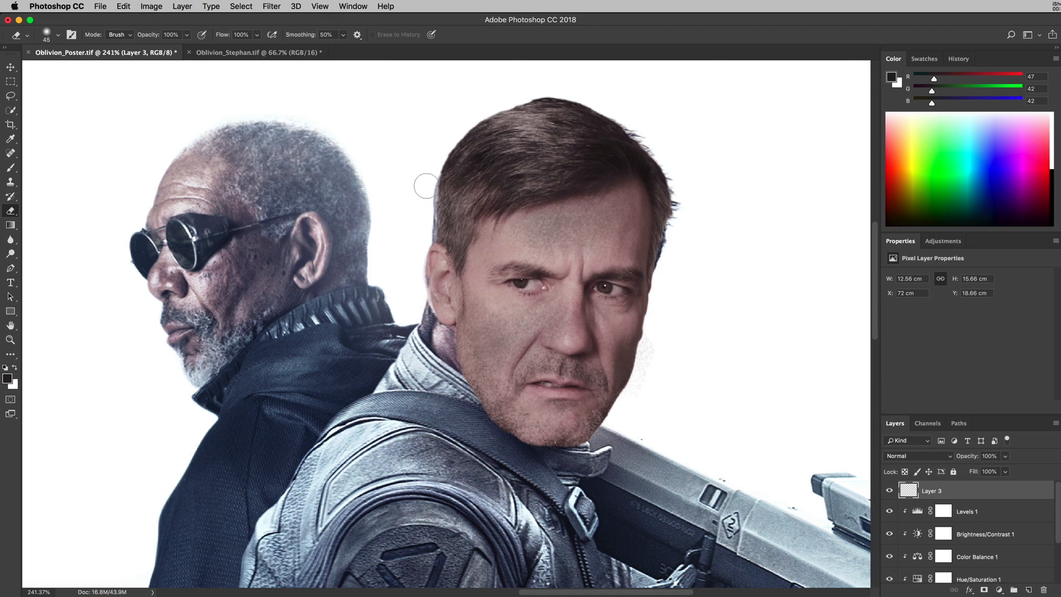
drag(431, 313, 453, 354)
mouse_move(657, 352)
mouse_down()
mouse_move(640, 392)
mouse_move(653, 327)
mouse_move(632, 403)
mouse_up()
key(super+0)
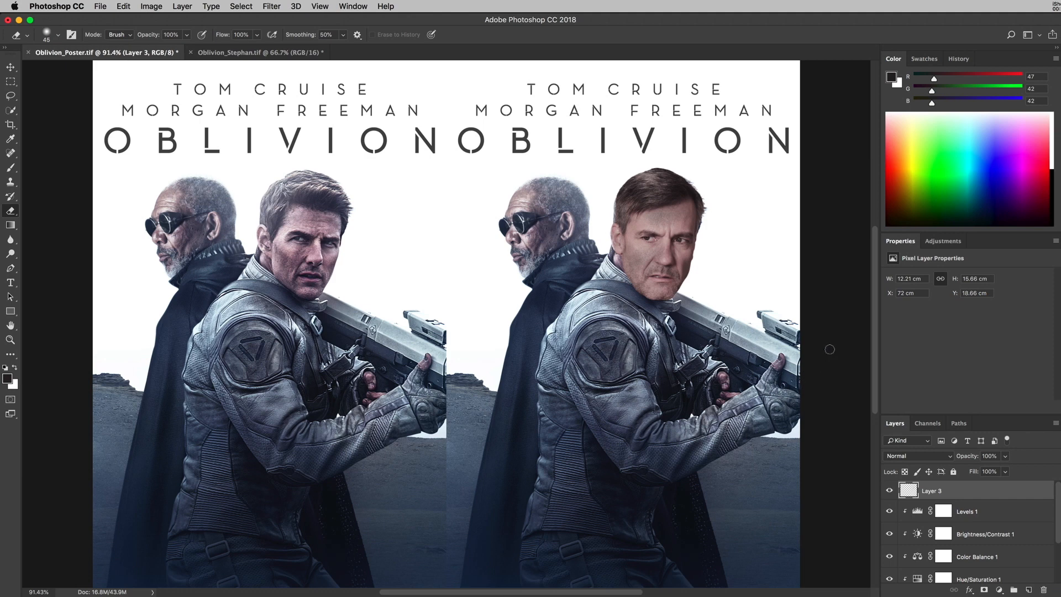